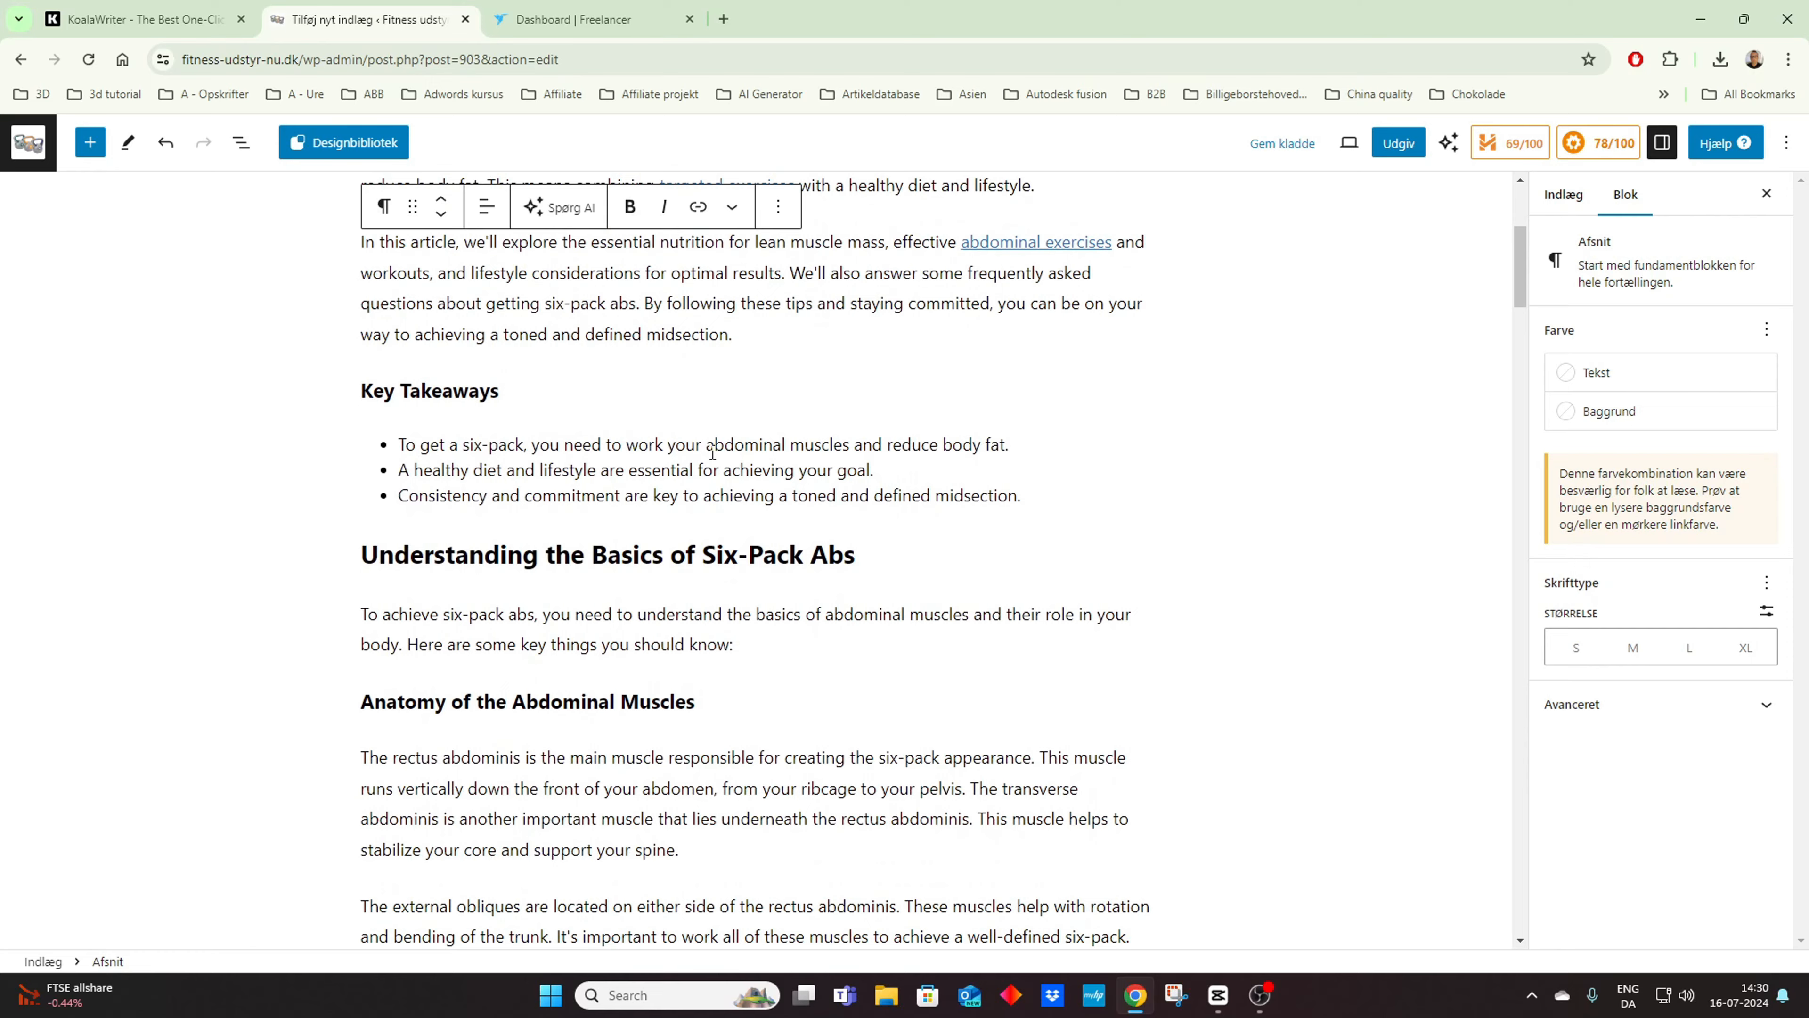
Step: Review the article from the key takeaways through the frequently asked questions, down to the AIOSEO title and meta description settings
{"action": "scroll", "coordinate": [713, 454], "scroll_direction": "down", "scroll_amount": 15}
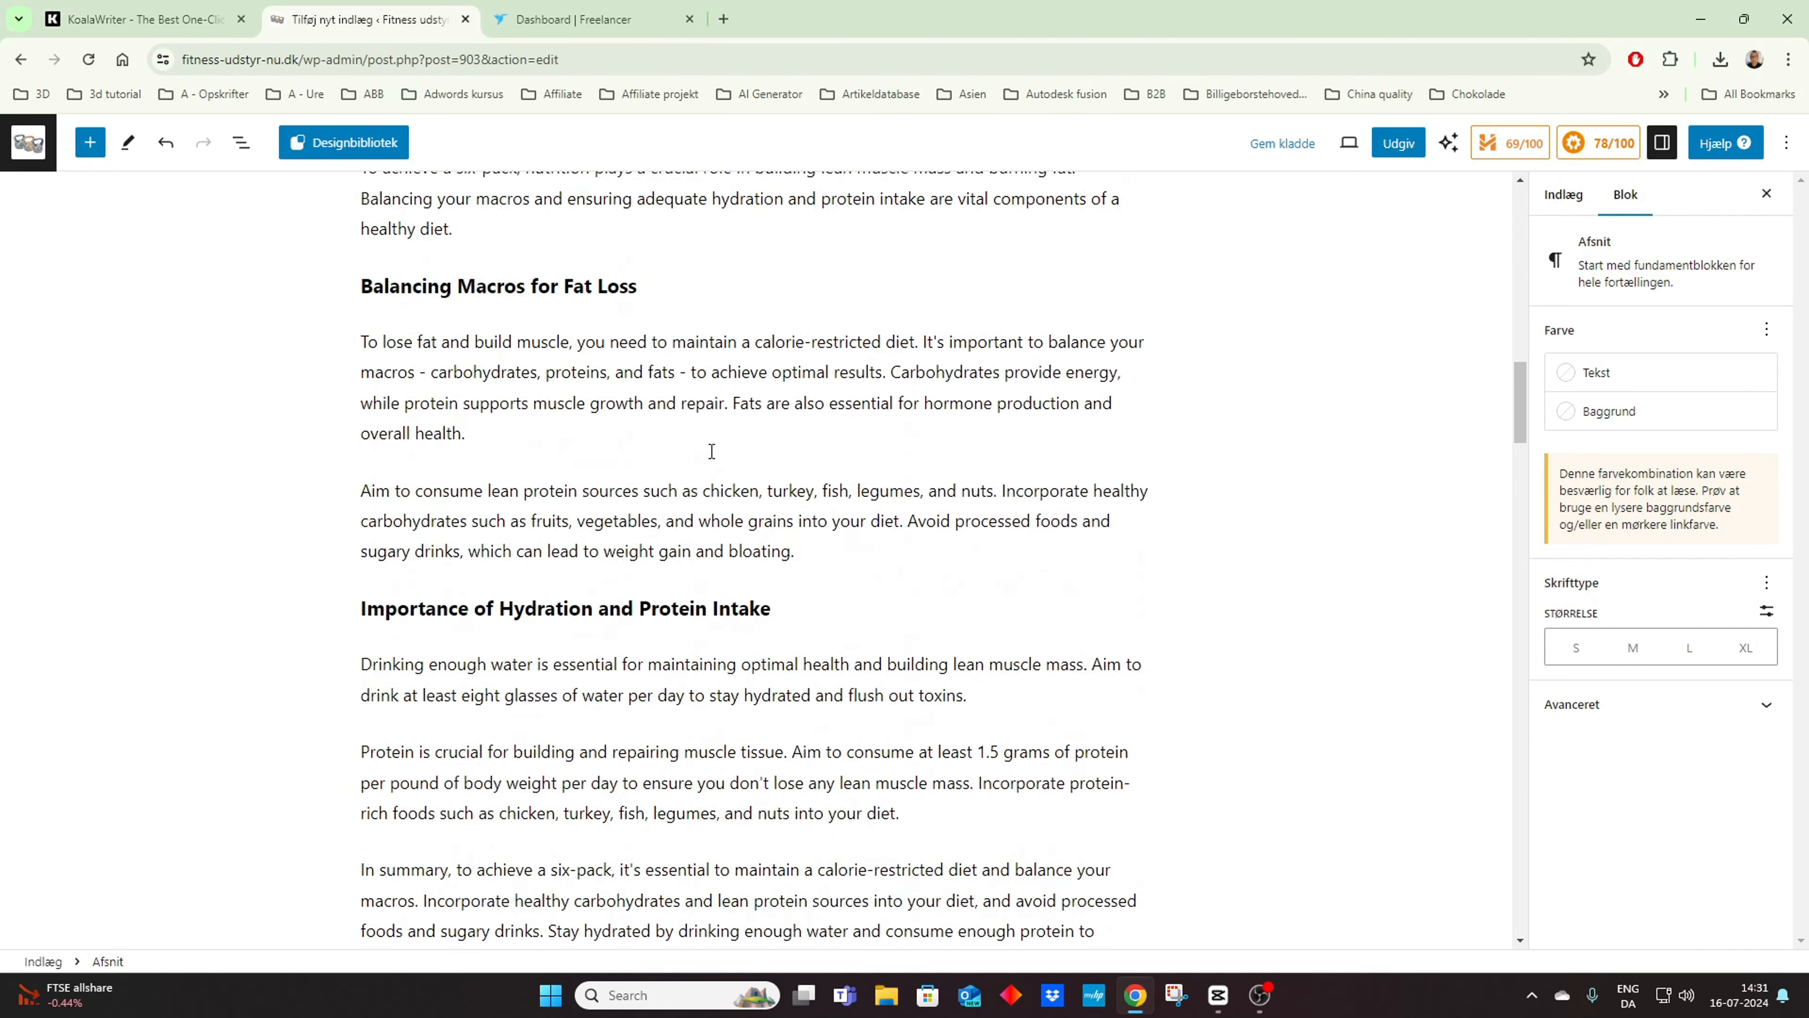
{"action": "scroll", "coordinate": [712, 451], "scroll_direction": "down", "scroll_amount": 10}
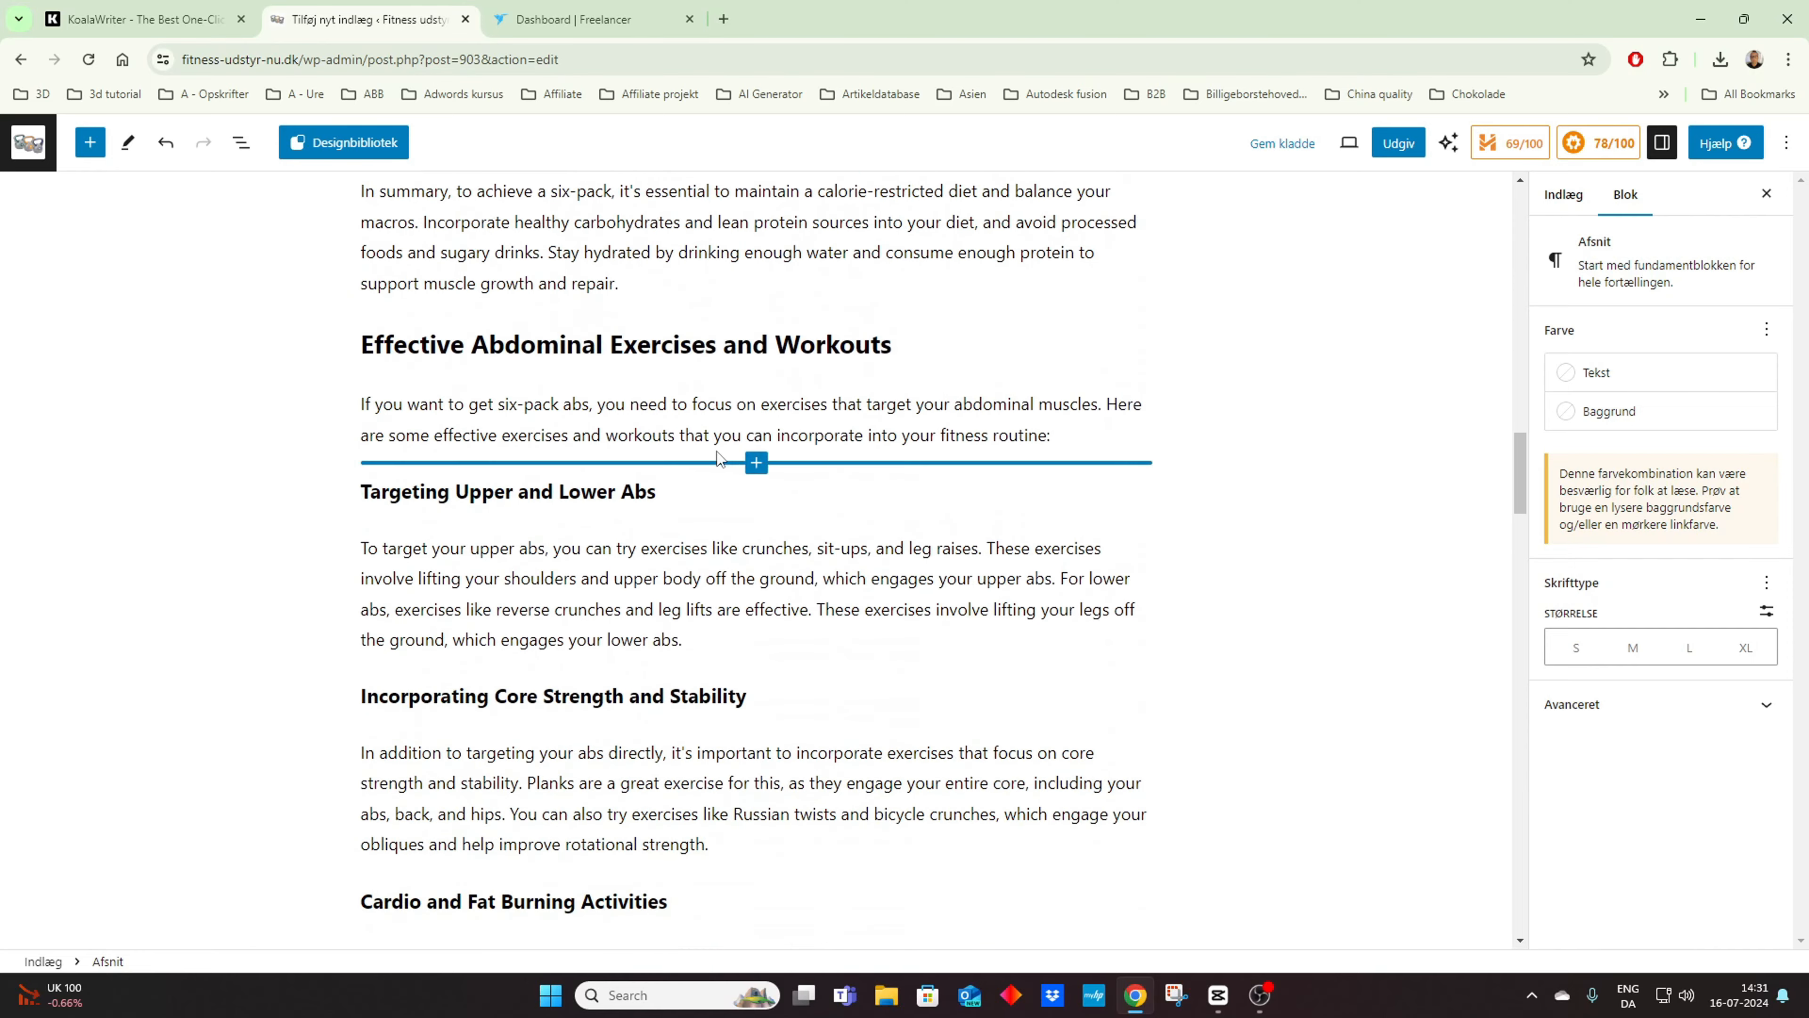
{"action": "scroll", "coordinate": [751, 525], "scroll_direction": "down", "scroll_amount": 11}
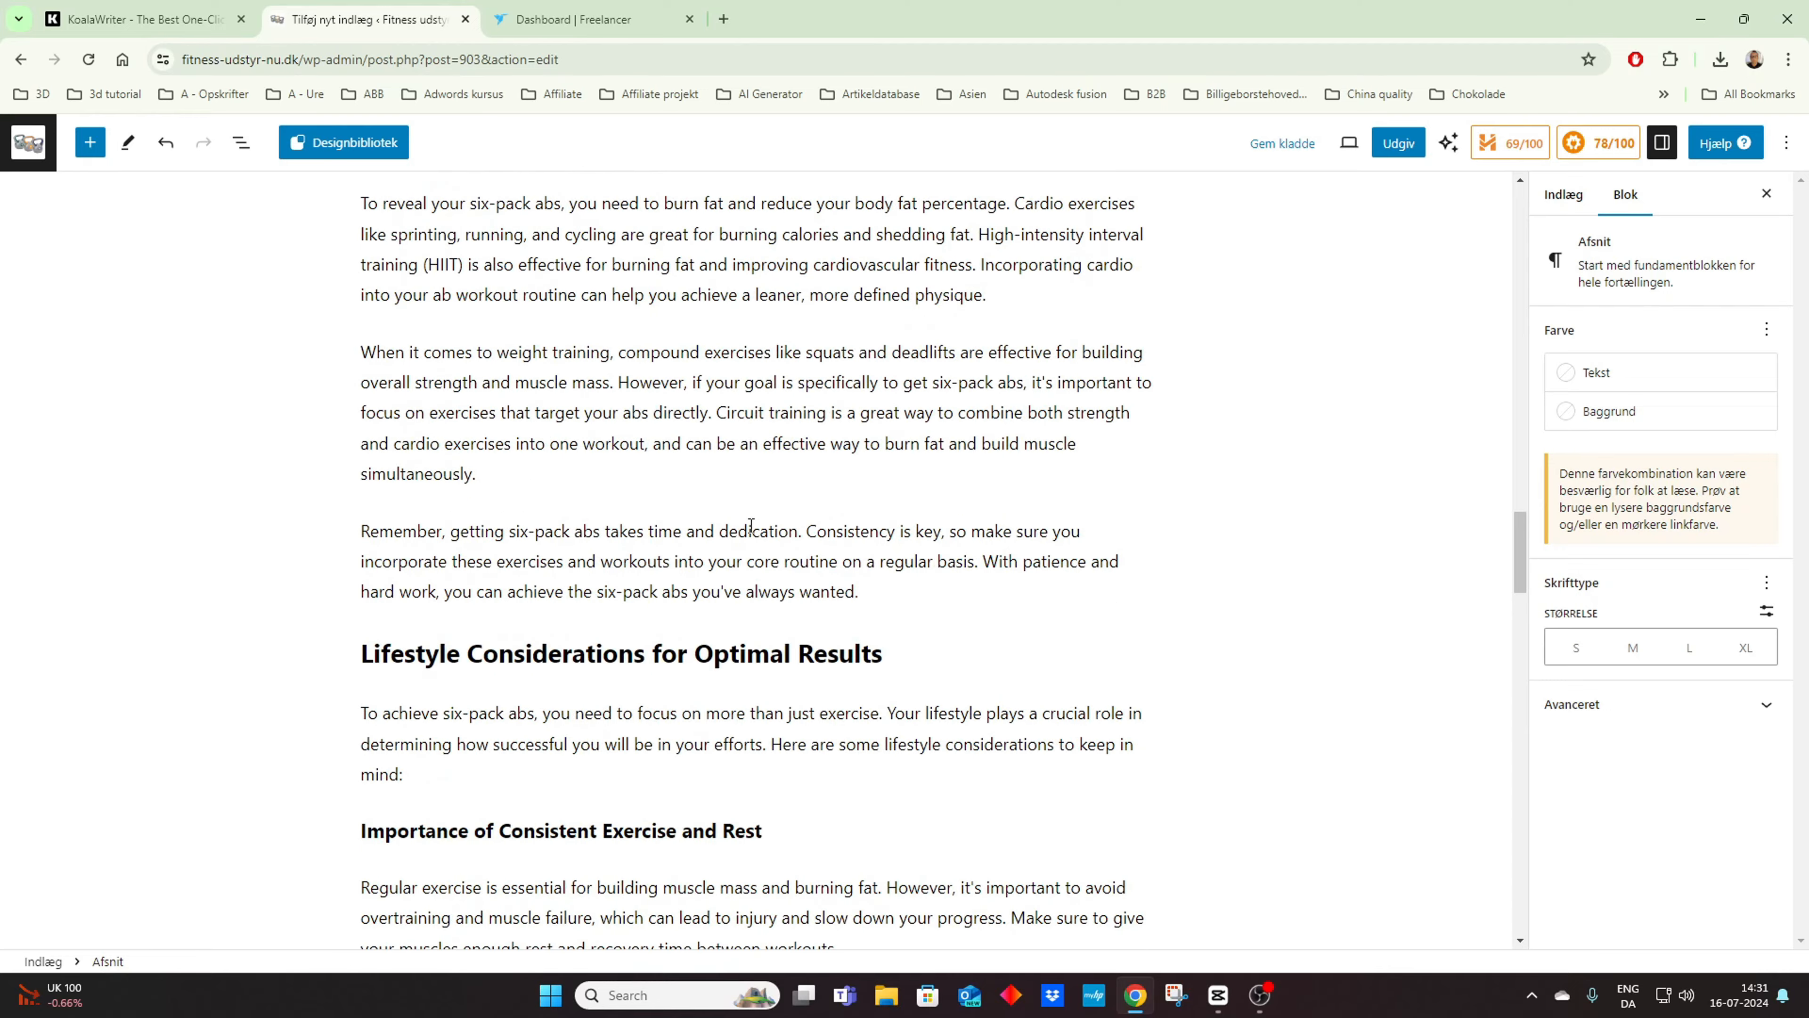
{"action": "scroll", "coordinate": [751, 526], "scroll_direction": "down", "scroll_amount": 5}
{"action": "scroll", "coordinate": [751, 525], "scroll_direction": "down", "scroll_amount": 8}
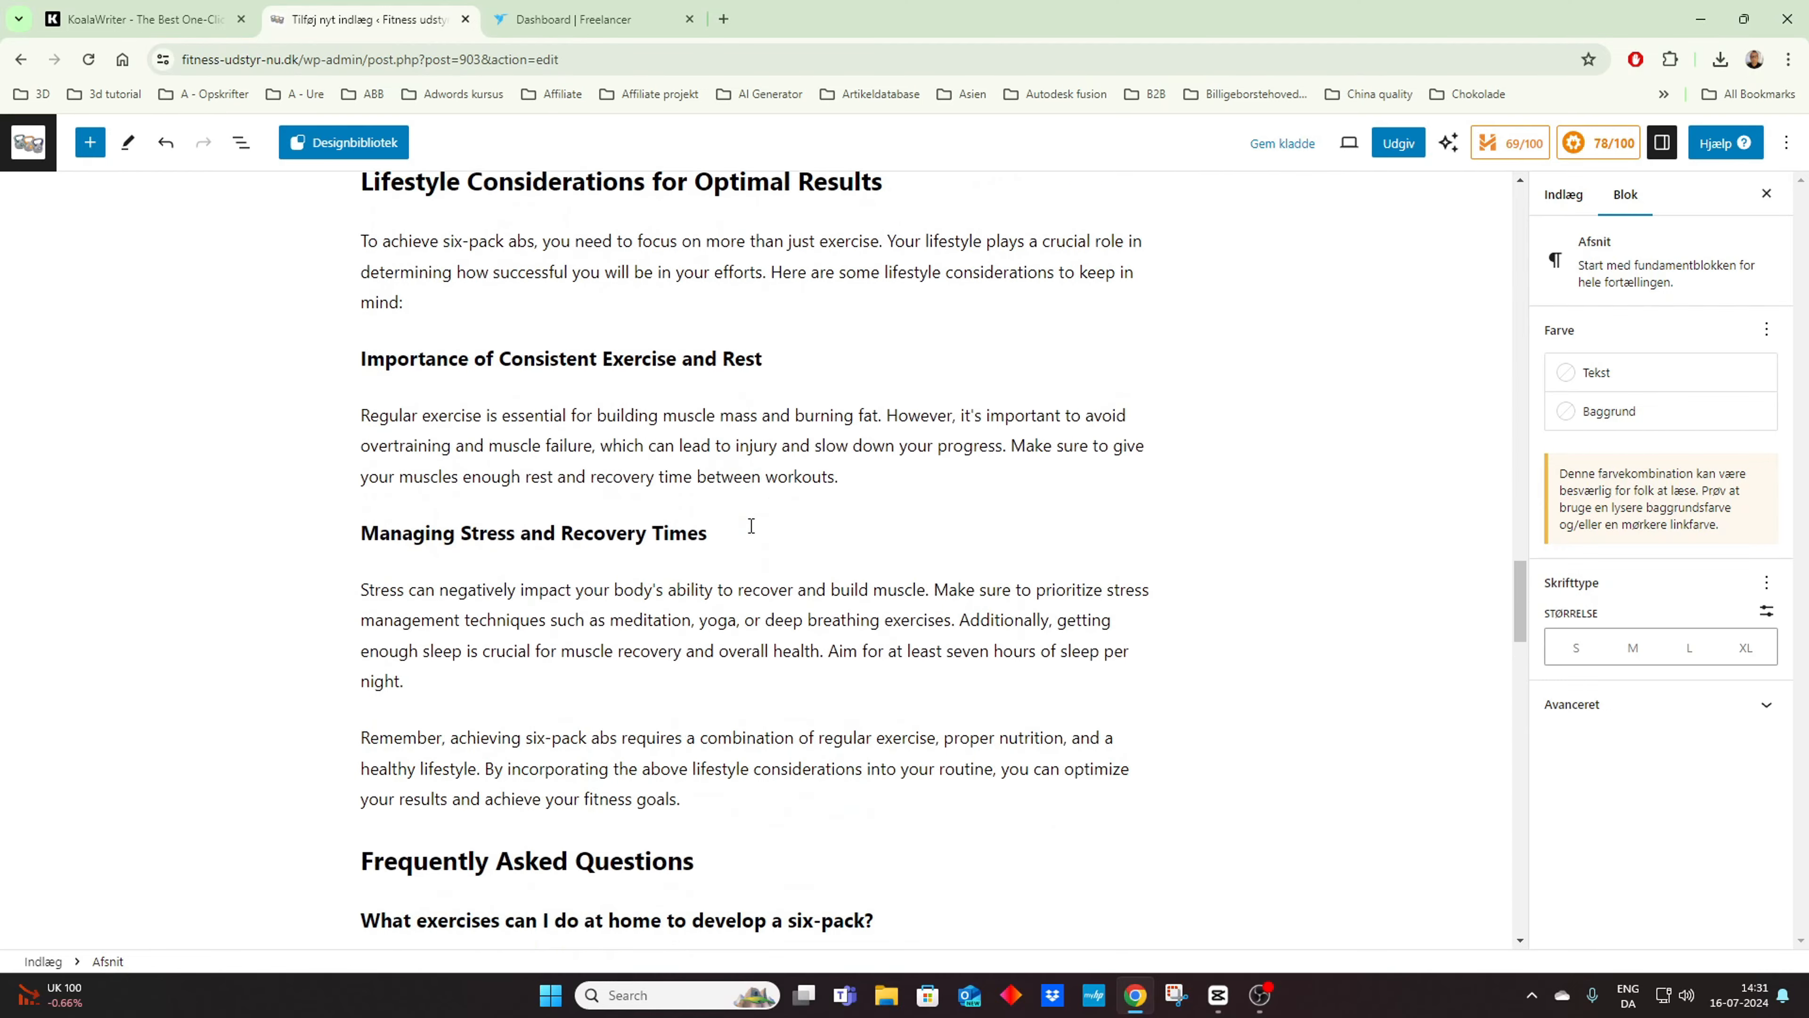
{"action": "scroll", "coordinate": [751, 525], "scroll_direction": "down", "scroll_amount": 2}
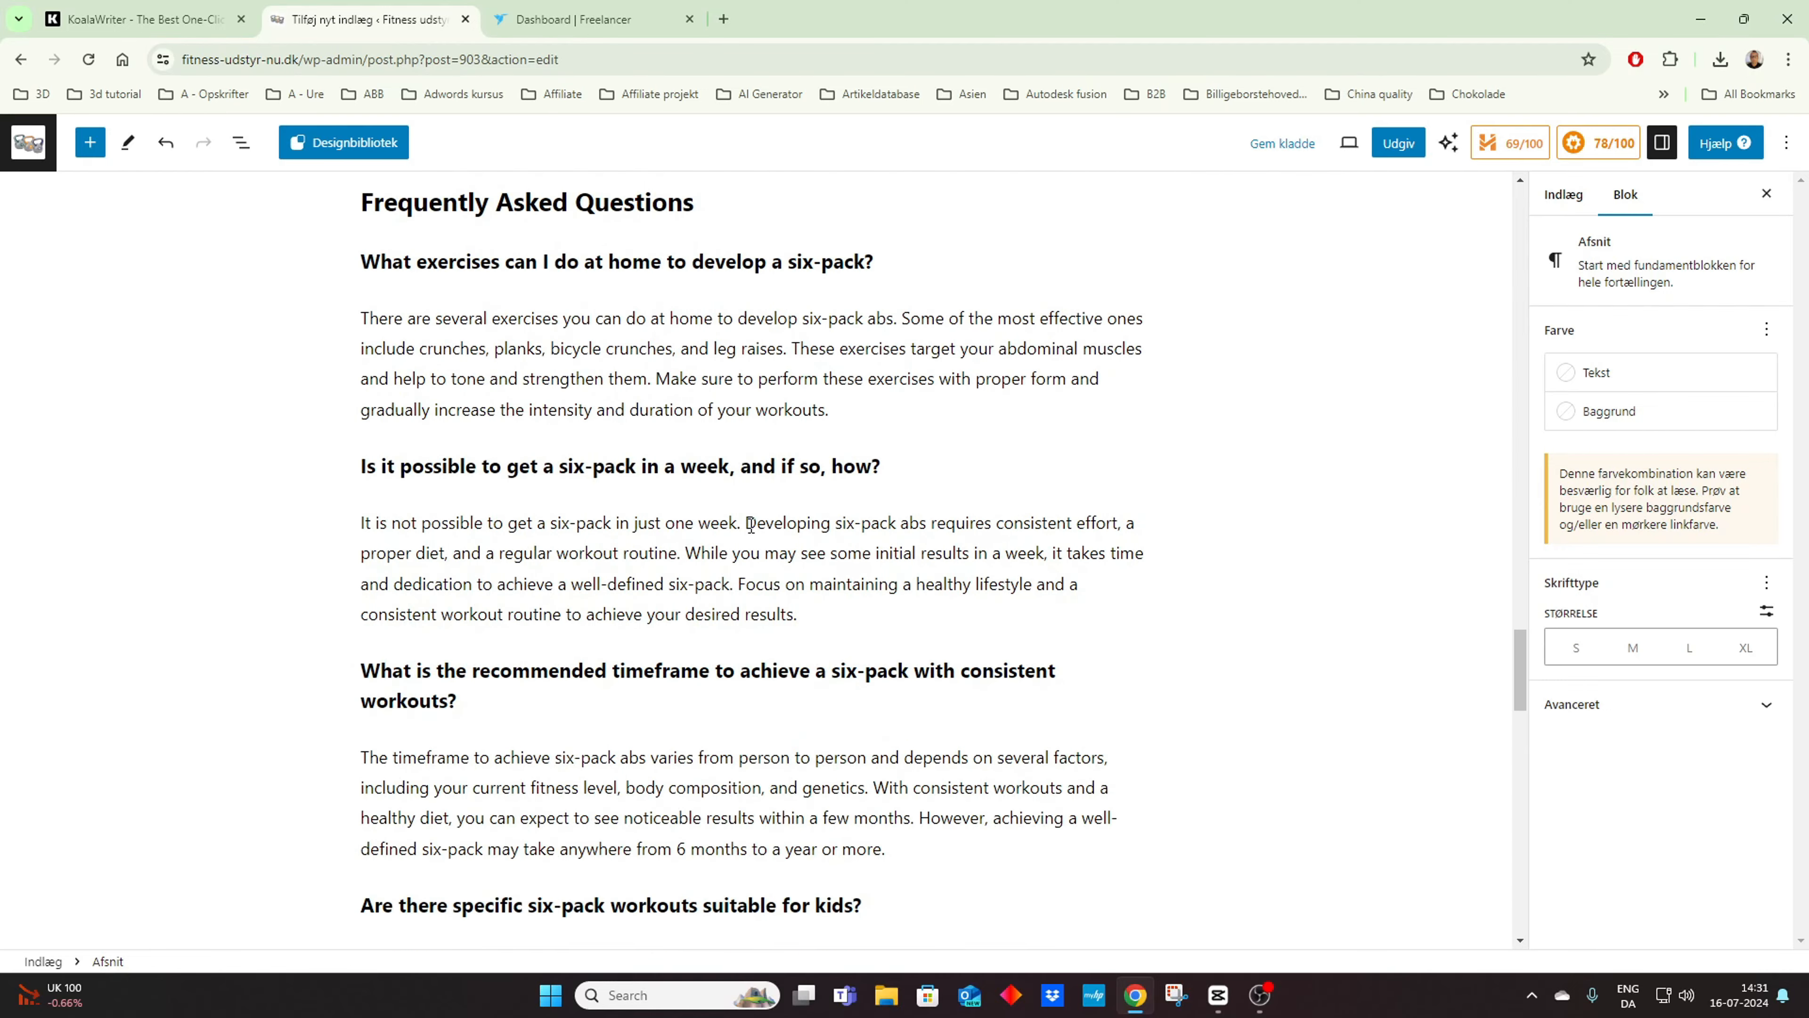
{"action": "scroll", "coordinate": [750, 525], "scroll_direction": "up", "scroll_amount": 10}
{"action": "scroll", "coordinate": [750, 526], "scroll_direction": "down", "scroll_amount": 1}
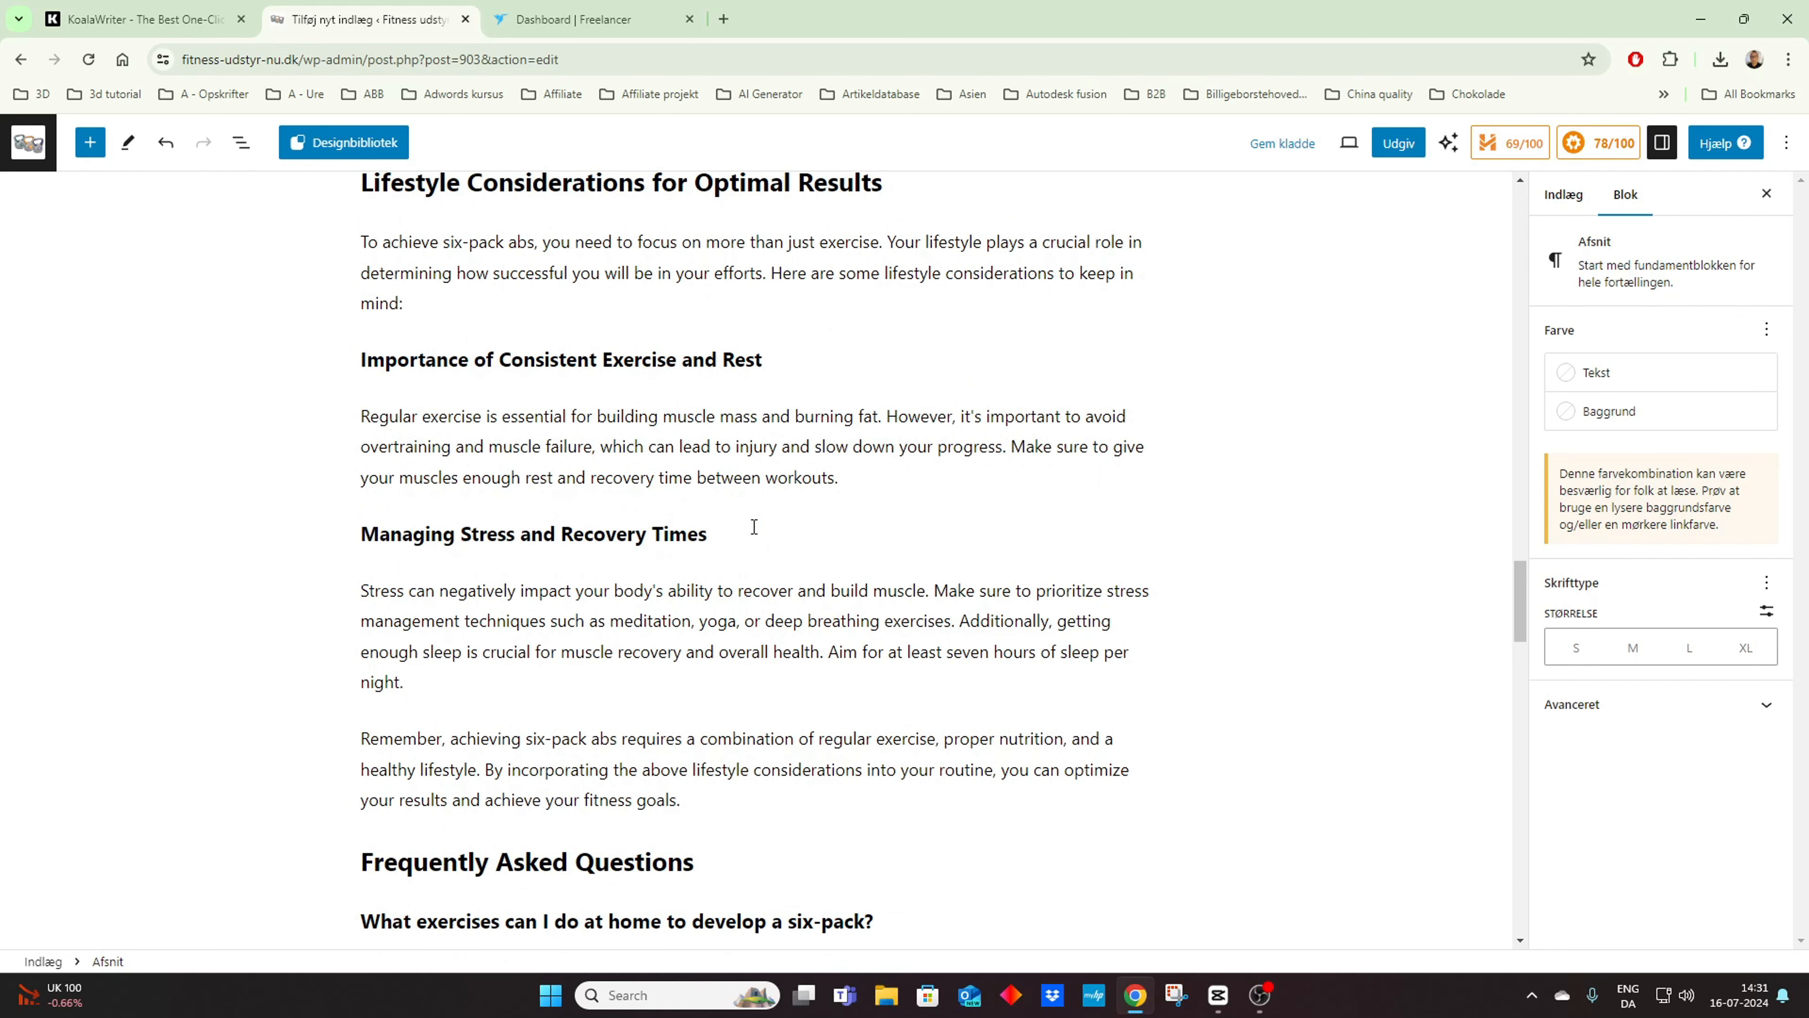
{"action": "scroll", "coordinate": [754, 527], "scroll_direction": "down", "scroll_amount": 7}
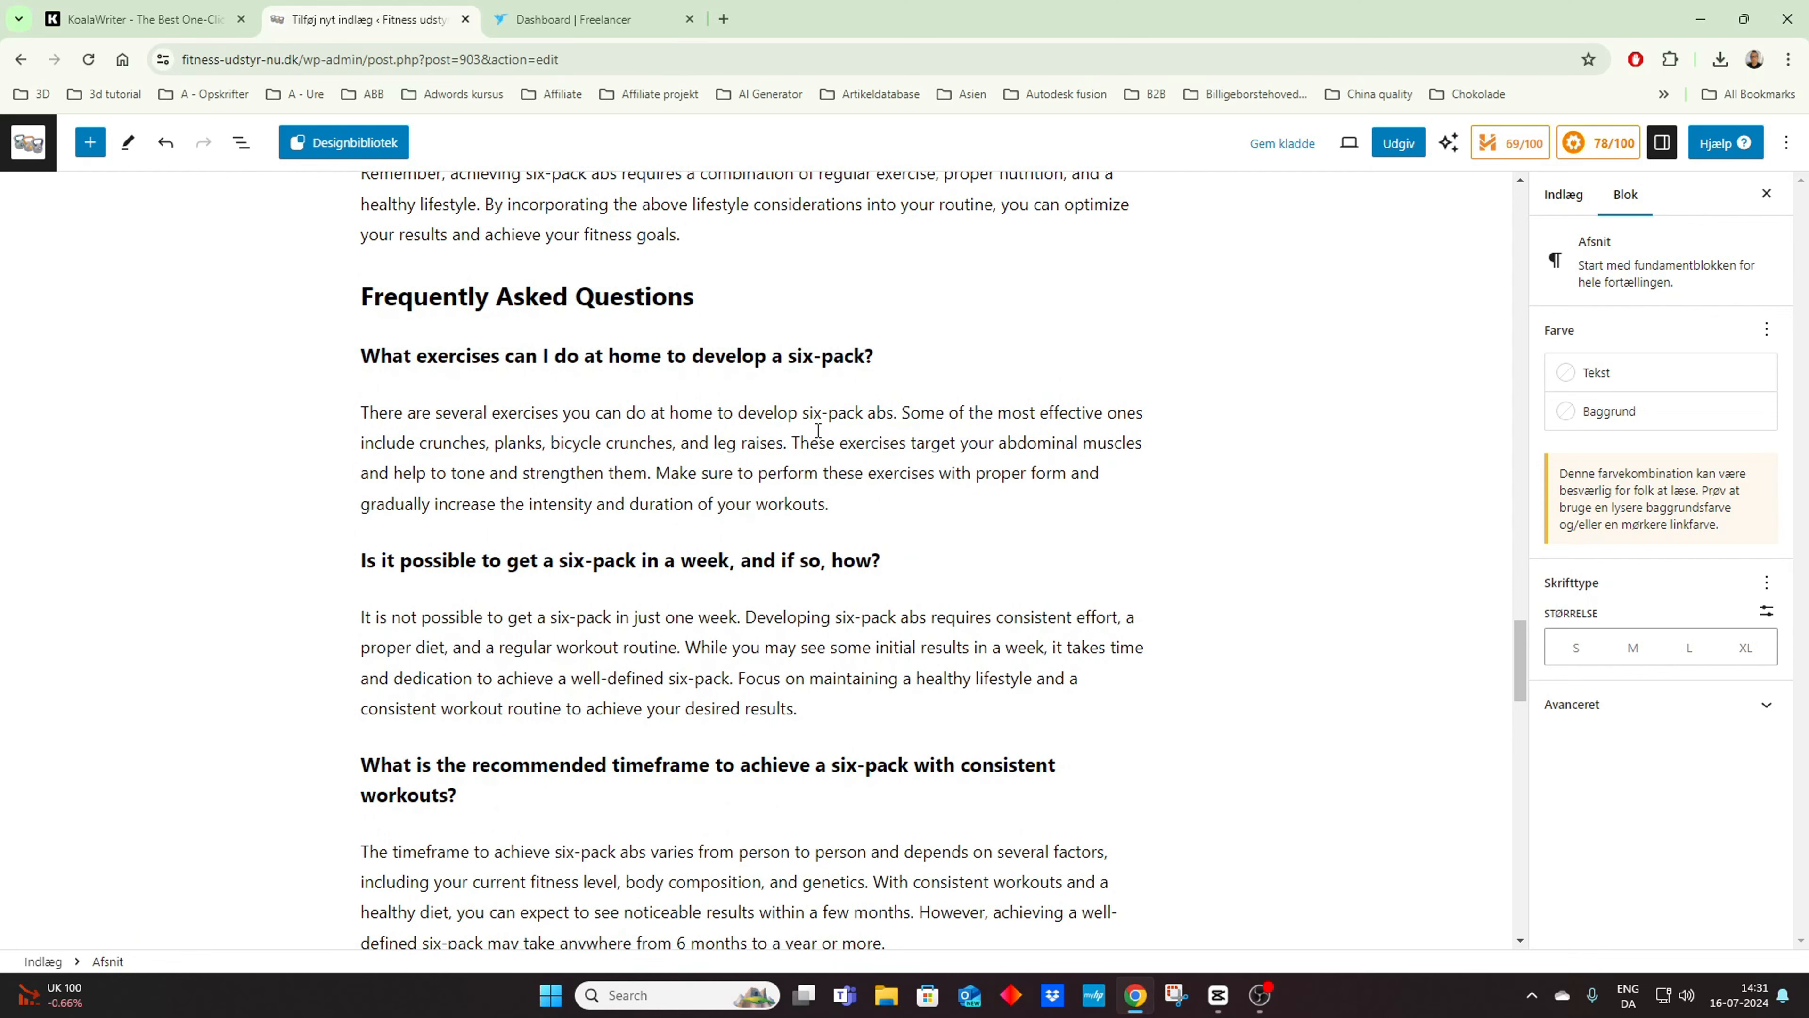
{"action": "scroll", "coordinate": [819, 428], "scroll_direction": "down", "scroll_amount": 4}
{"action": "scroll", "coordinate": [819, 436], "scroll_direction": "up", "scroll_amount": 5}
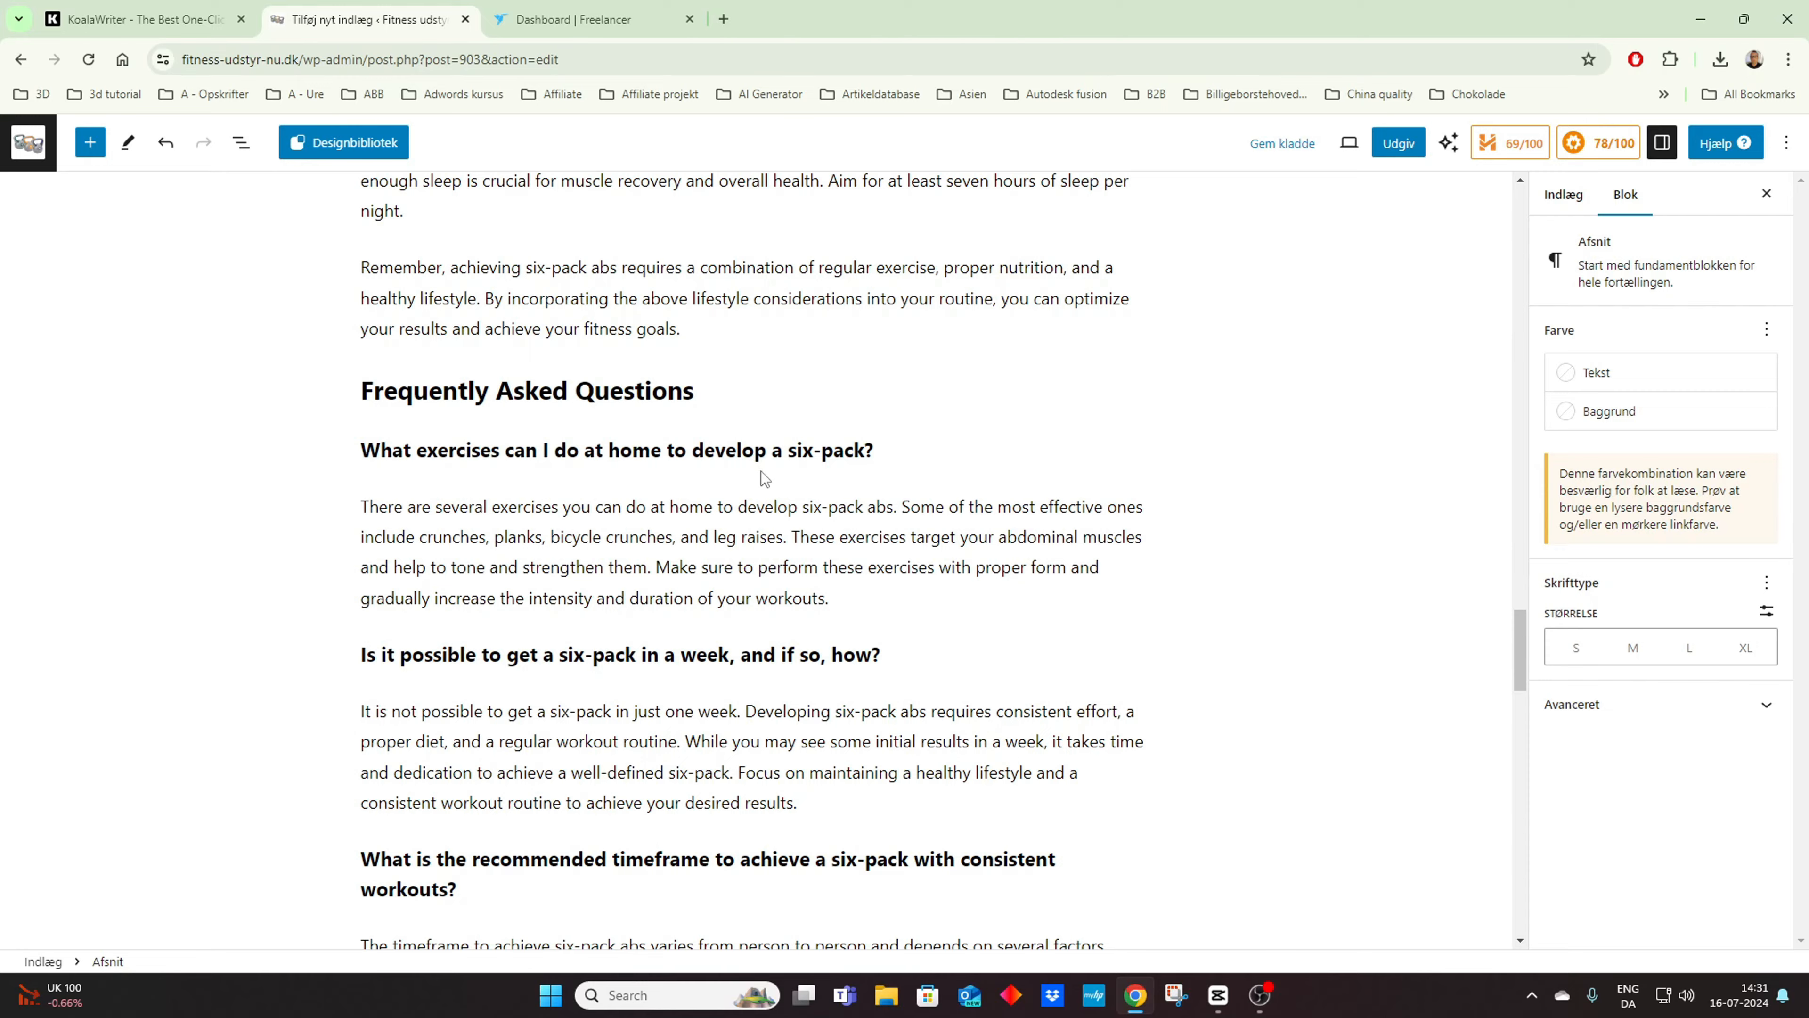
{"action": "scroll", "coordinate": [761, 471], "scroll_direction": "down", "scroll_amount": 19}
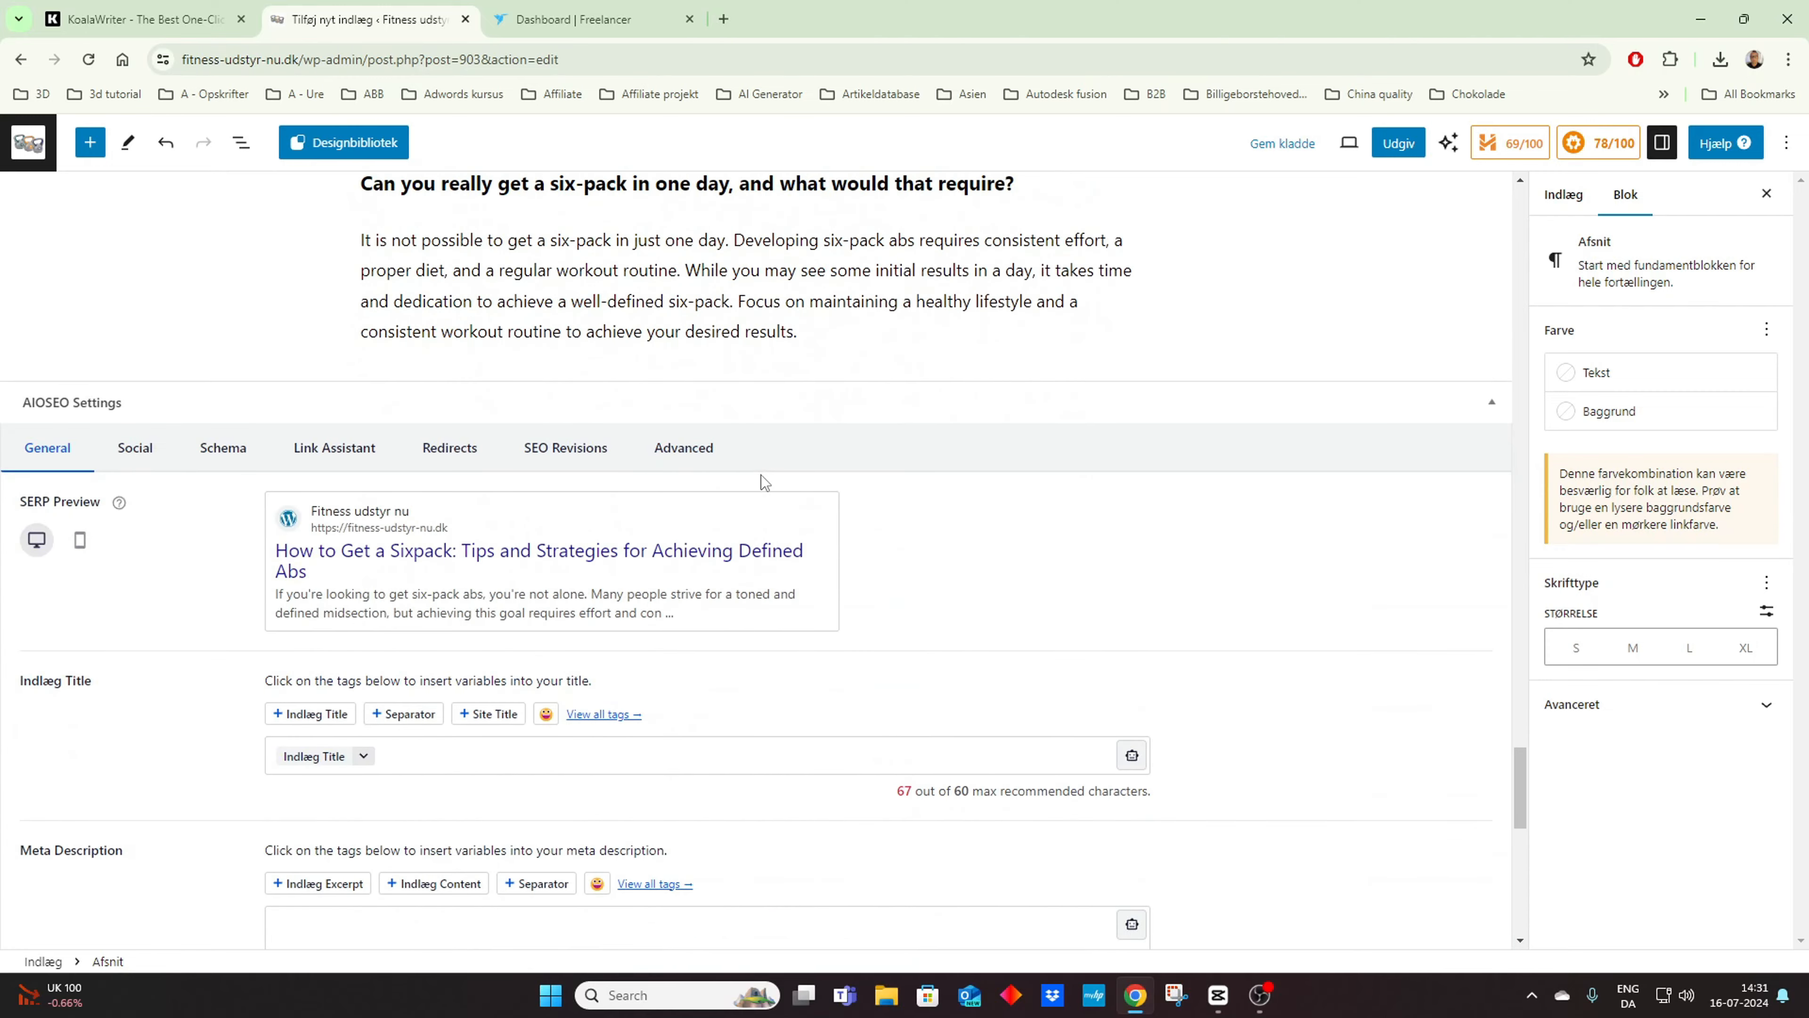
{"action": "scroll", "coordinate": [761, 475], "scroll_direction": "down", "scroll_amount": 1}
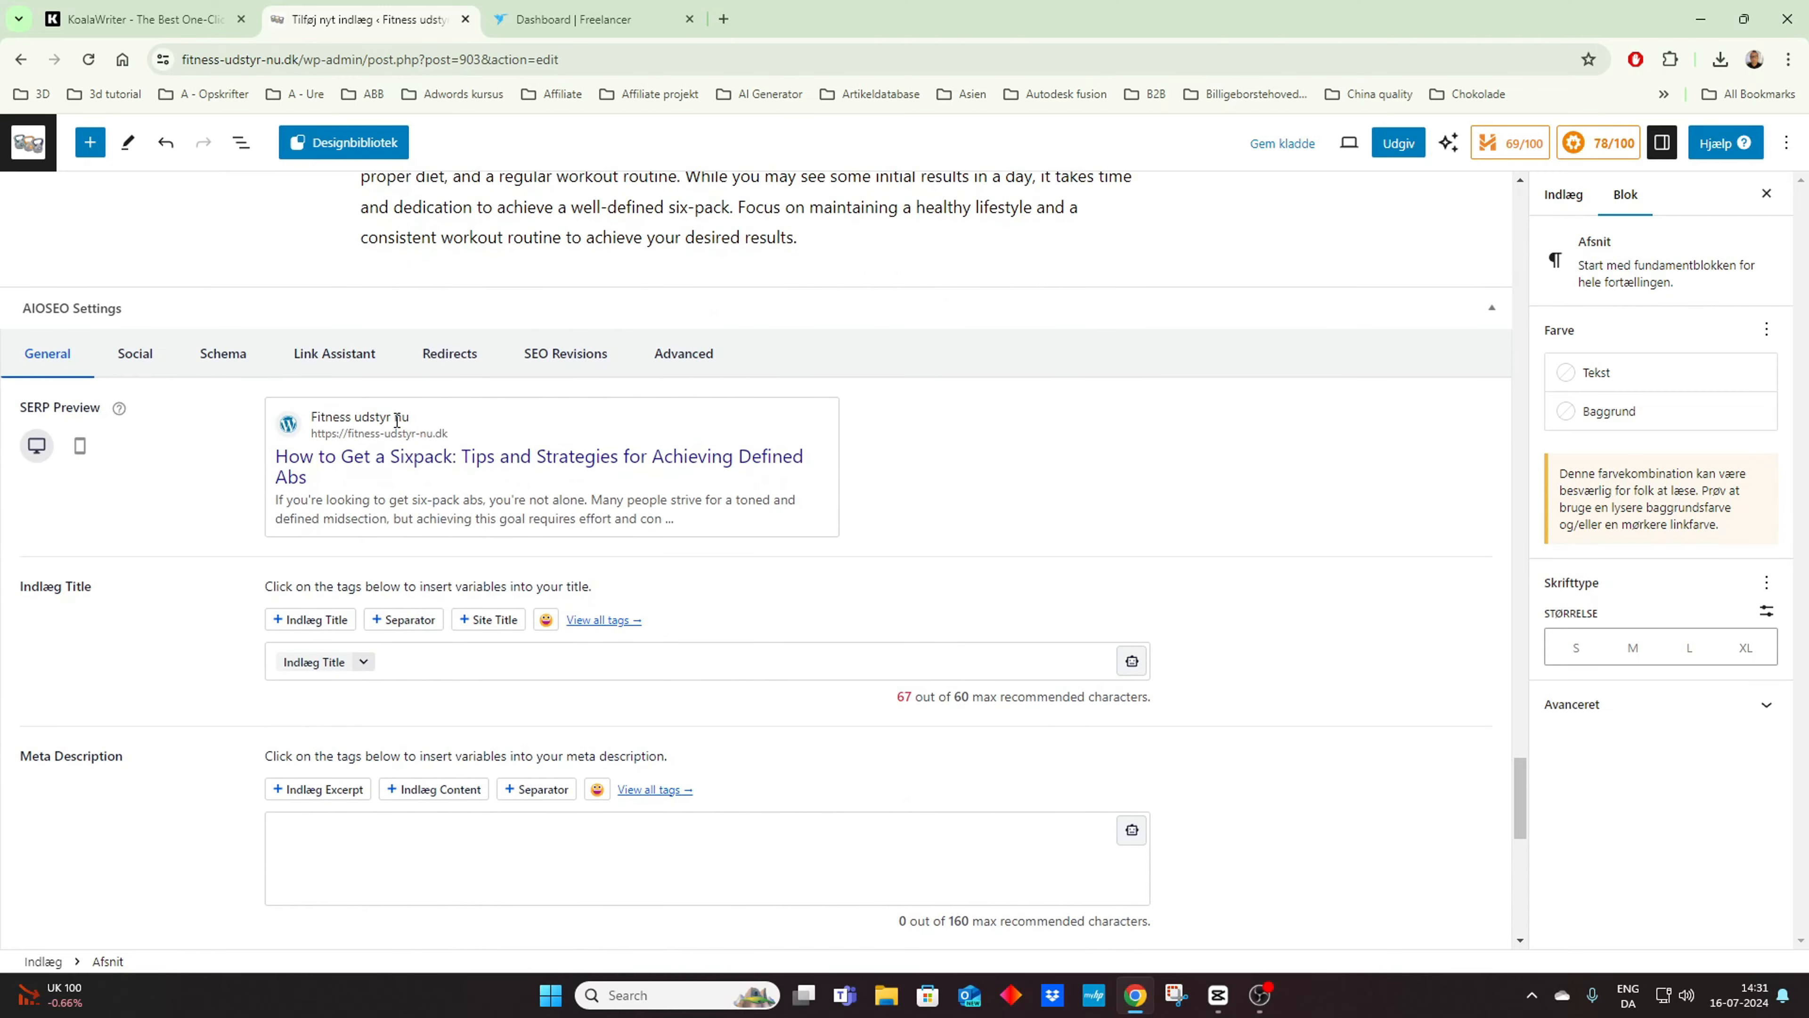
{"action": "scroll", "coordinate": [390, 436], "scroll_direction": "down", "scroll_amount": 1}
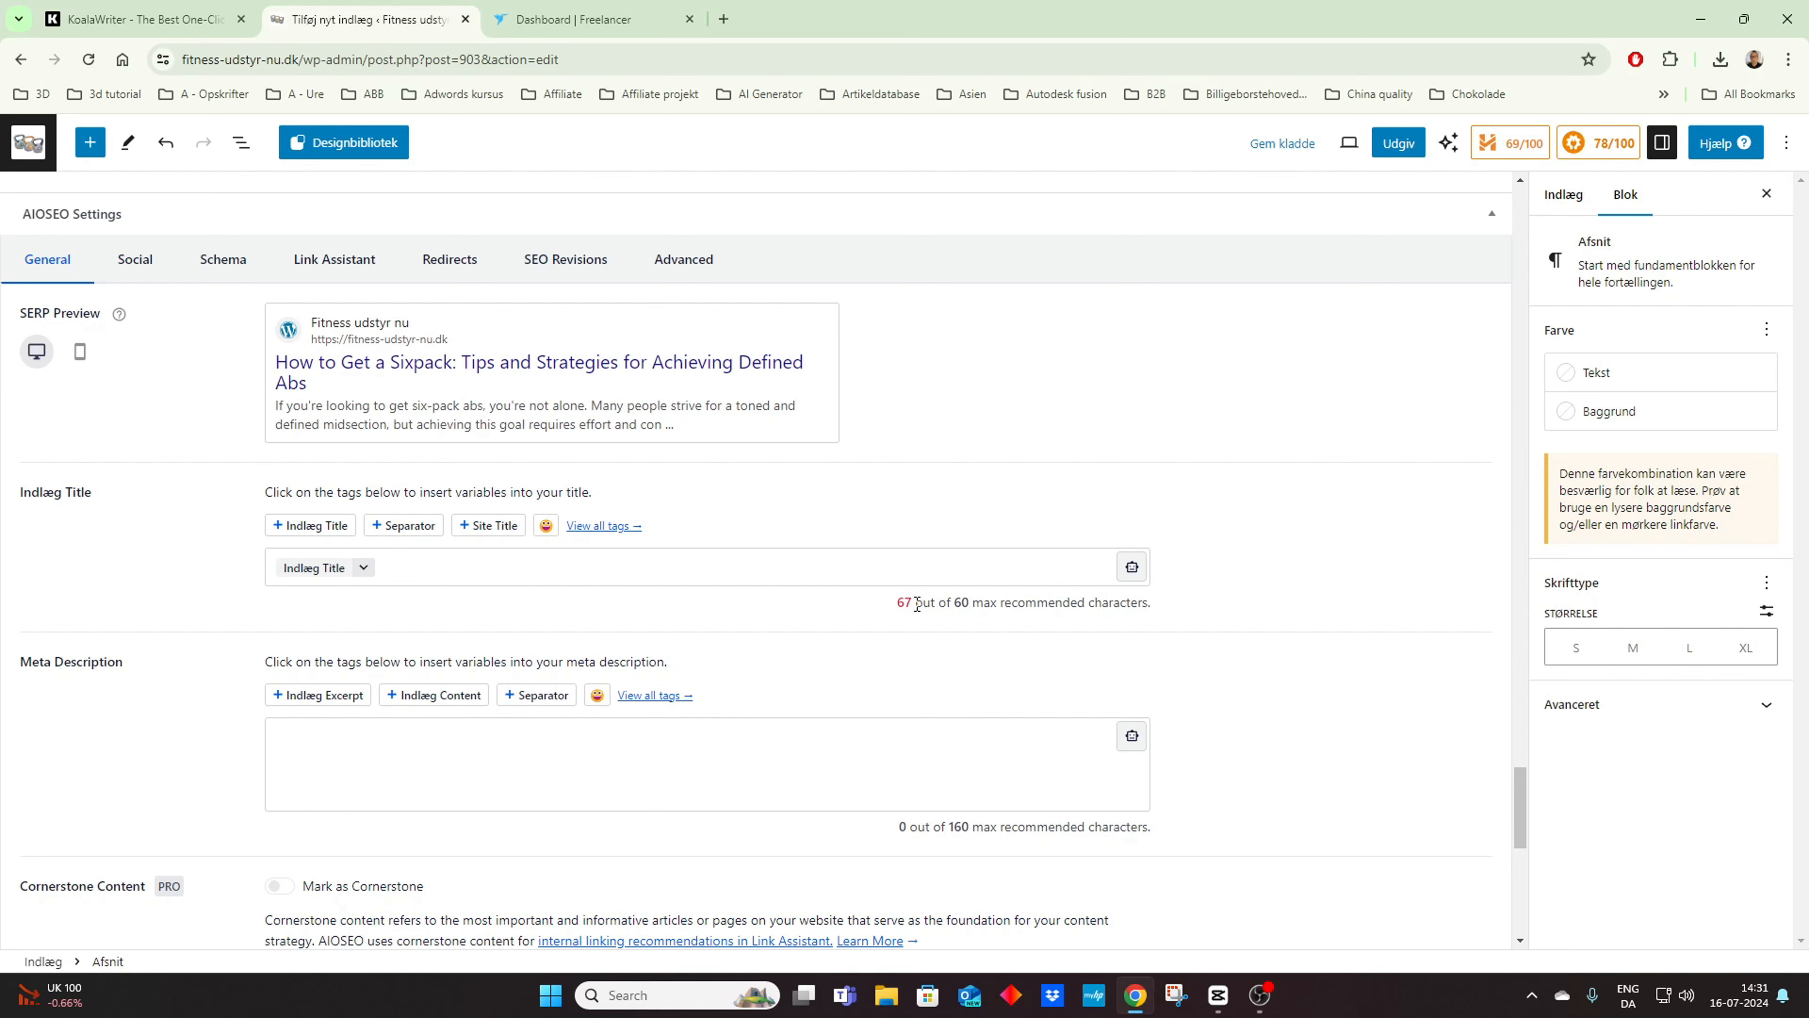
Step: Shorten the post title to "How to Get a Sixpack: Tips and Strategies for Achieving Abs"
{"action": "left_click_drag", "start_coordinate": [1513, 805], "coordinate": [1340, 276]}
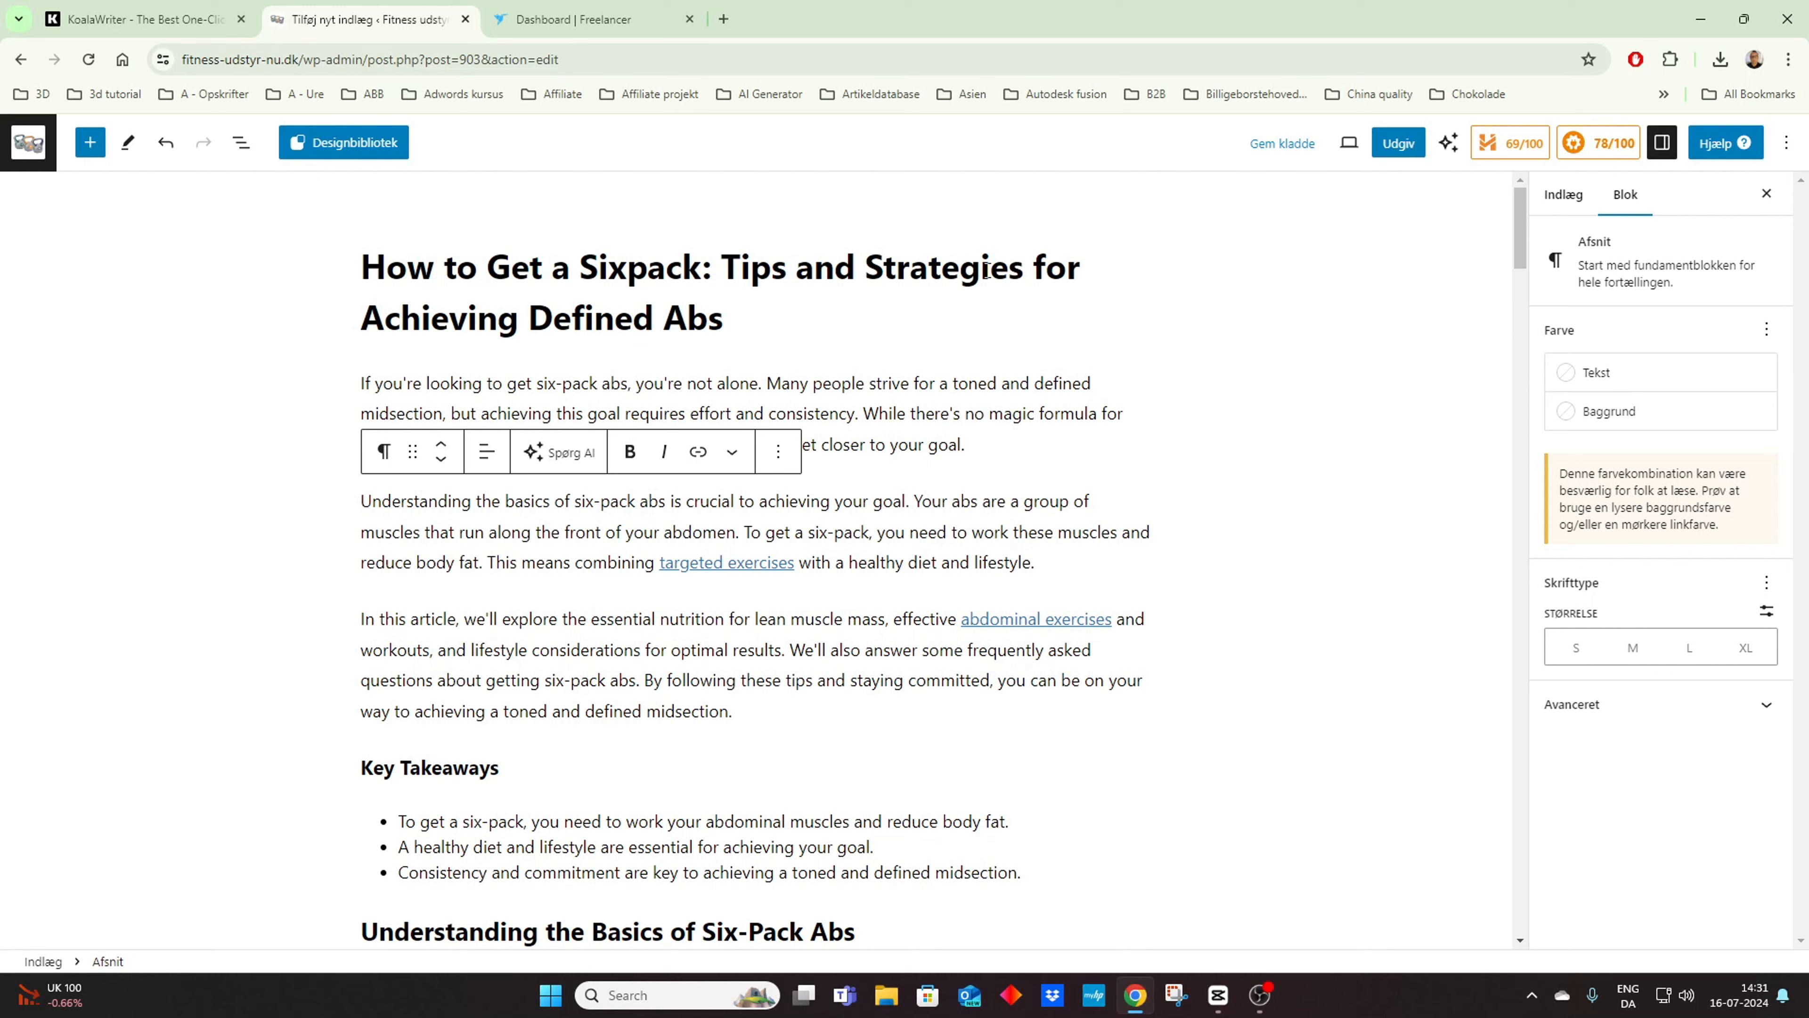
{"action": "left_click", "coordinate": [671, 315]}
{"action": "key", "text": "BackSpace"}
{"action": "key", "text": "BackSpace"}
{"action": "key", "text": "BackSpace"}
{"action": "key", "text": "BackSpace"}
{"action": "key", "text": "BackSpace"}
{"action": "key", "text": "BackSpace"}
{"action": "key", "text": "BackSpace"}
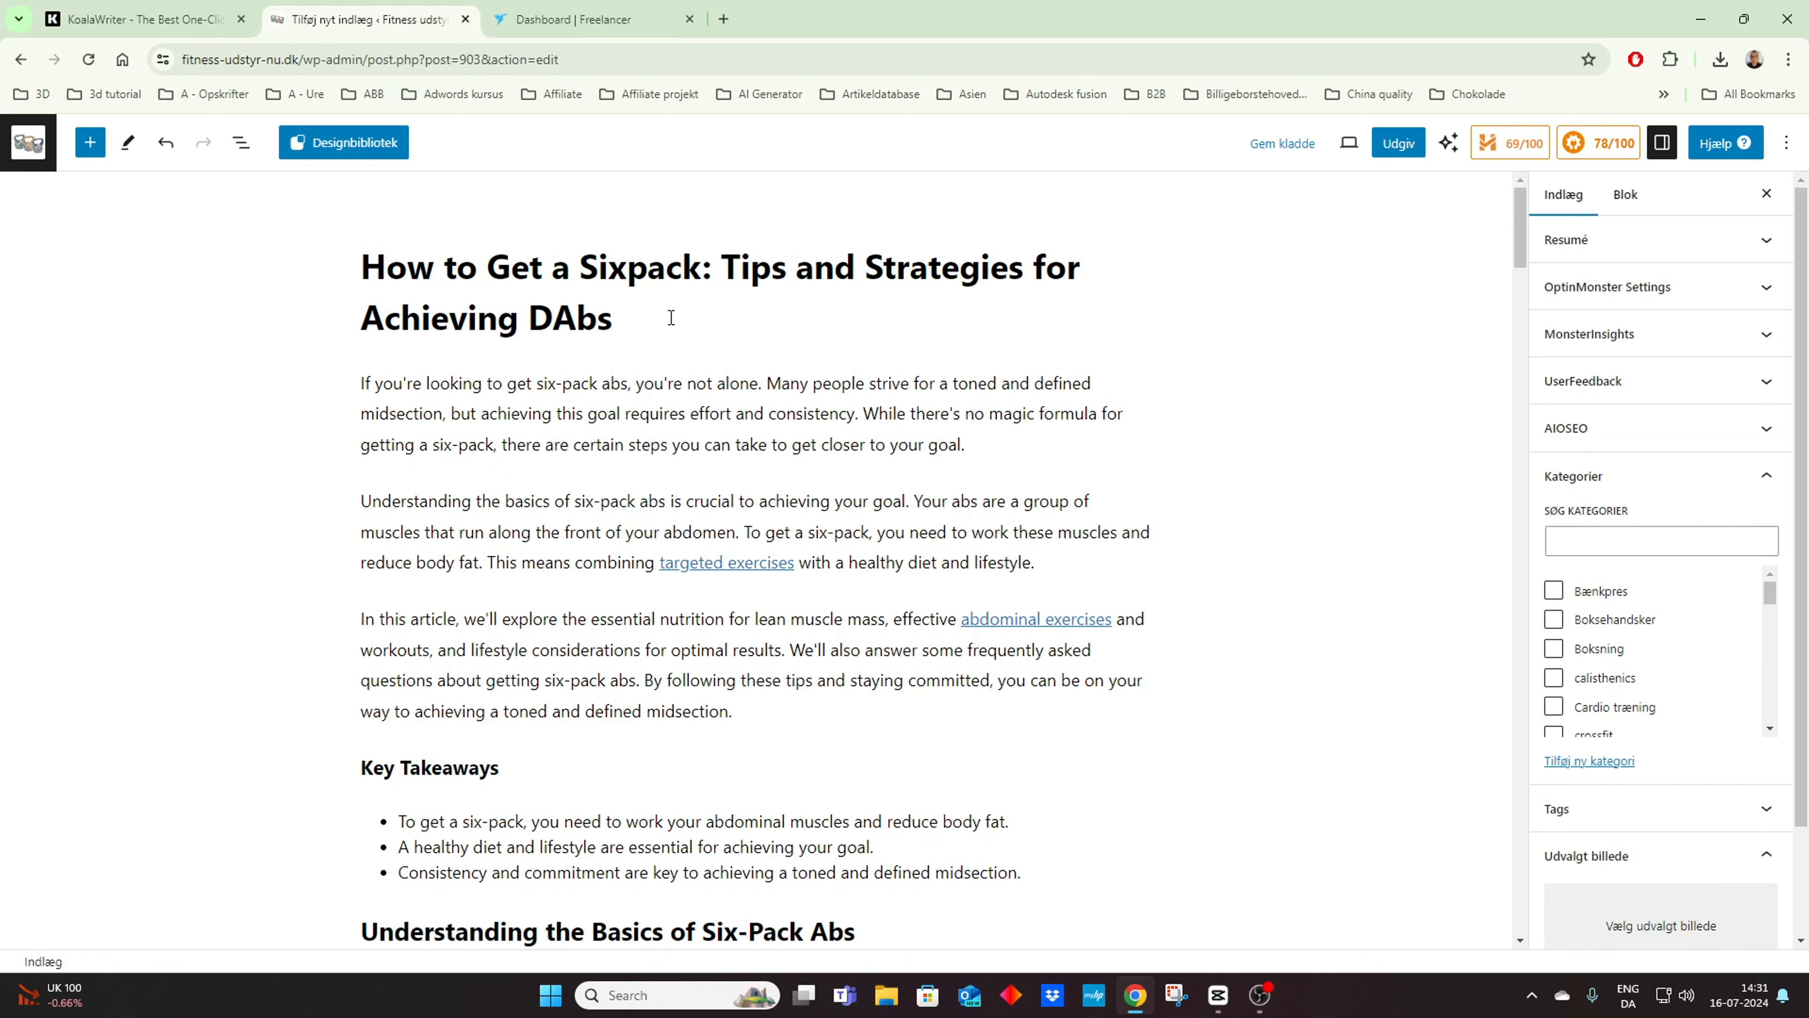
{"action": "key", "text": "BackSpace"}
{"action": "left_click", "coordinate": [636, 321]}
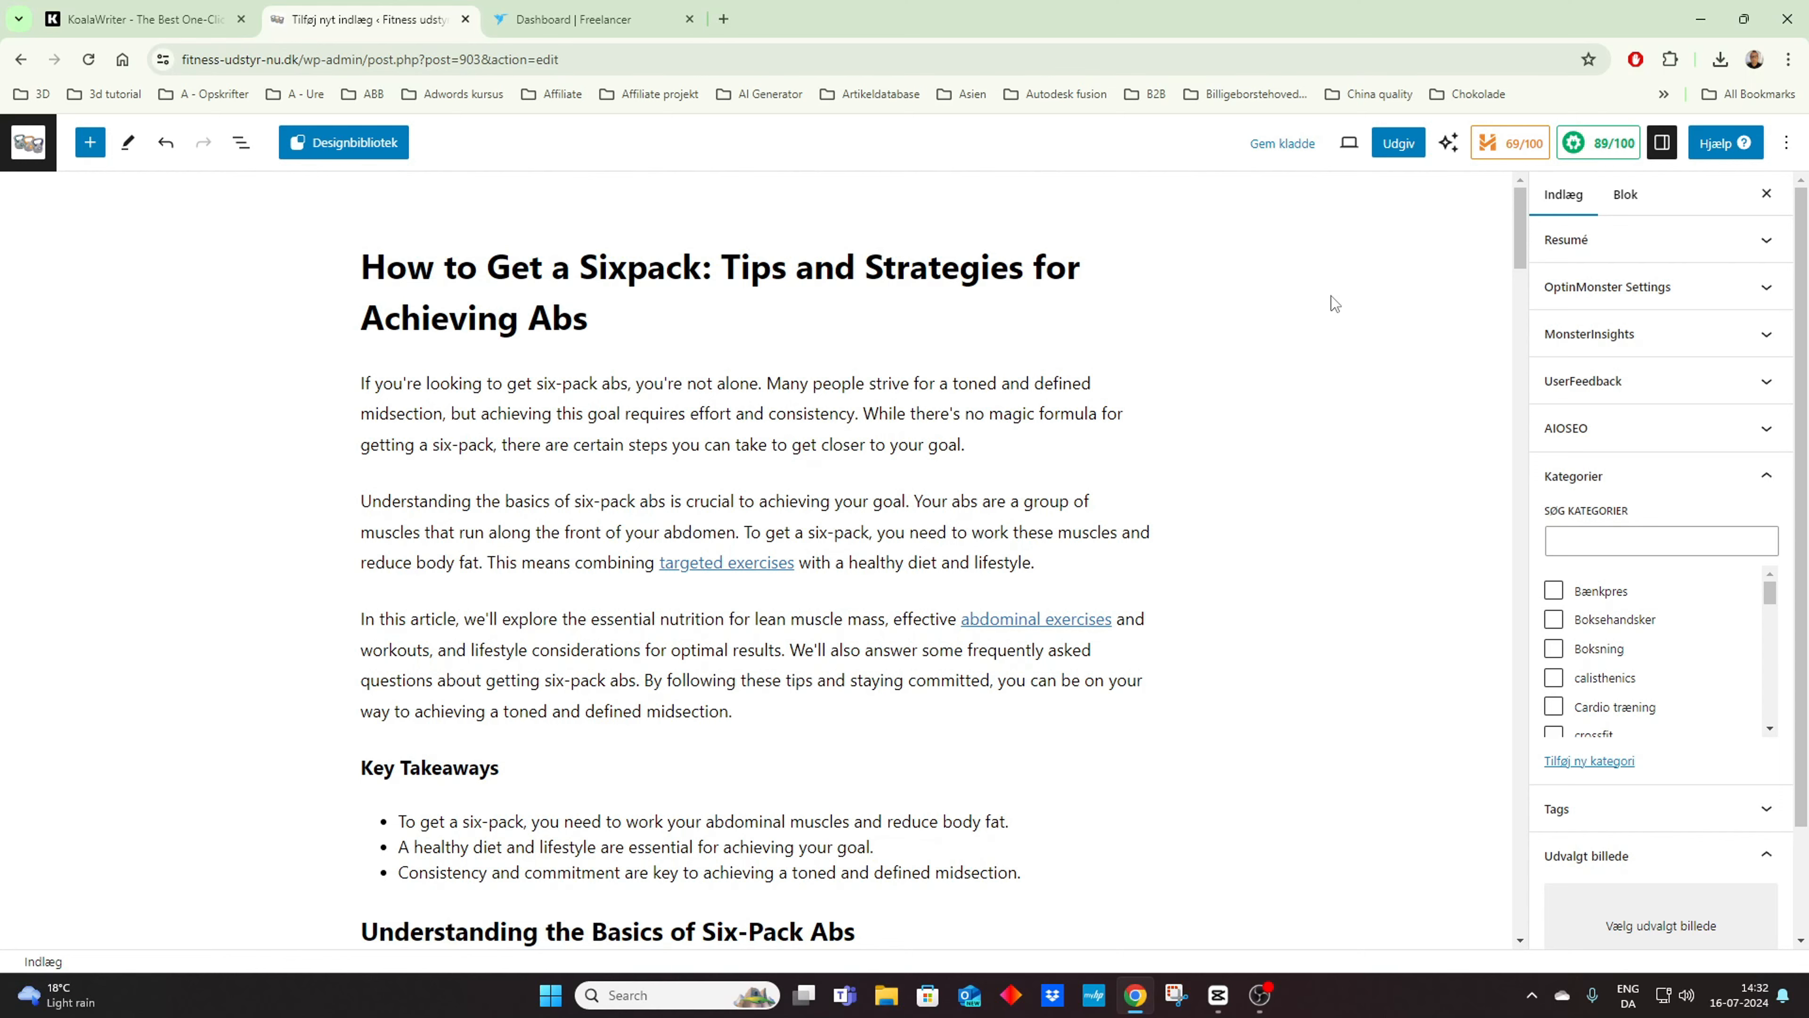
Step: Copy the SERP preview's description text, without the trailing ellipsis, into the AIOSEO meta description
{"action": "left_click_drag", "start_coordinate": [1521, 226], "coordinate": [1457, 796]}
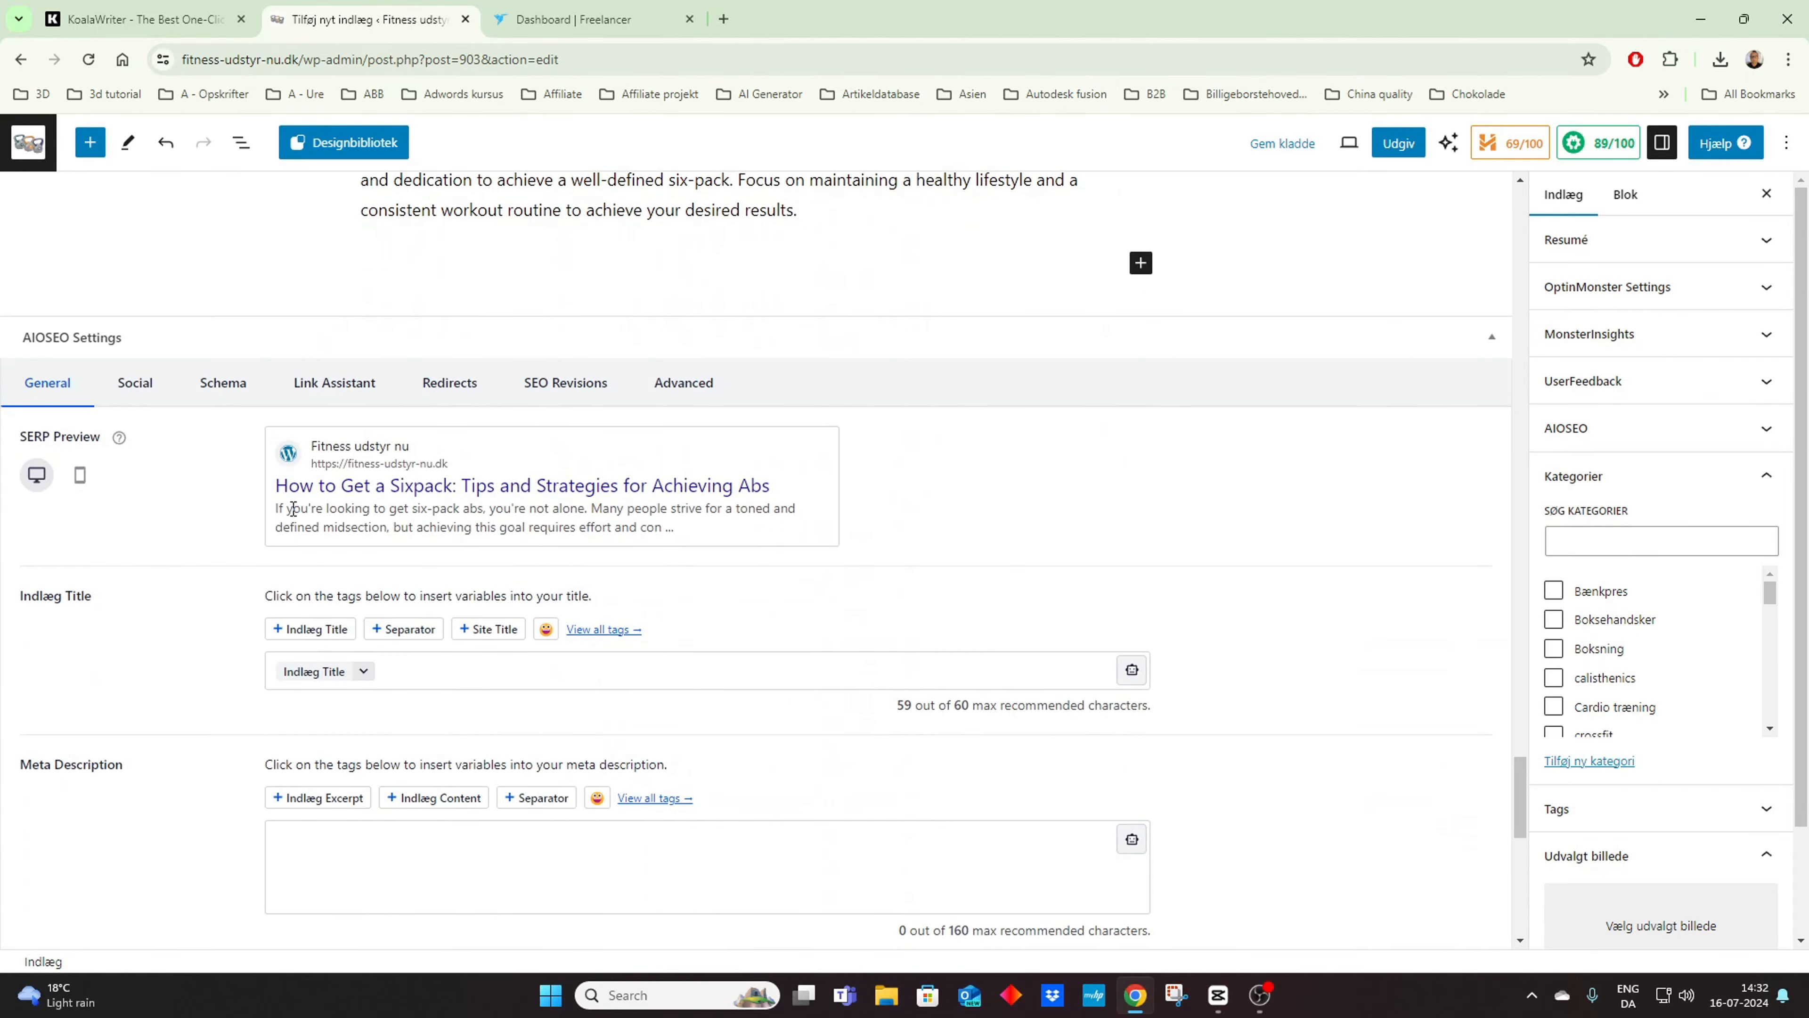
{"action": "left_click_drag", "start_coordinate": [276, 508], "coordinate": [663, 526]}
{"action": "key", "text": "ctrl+c"}
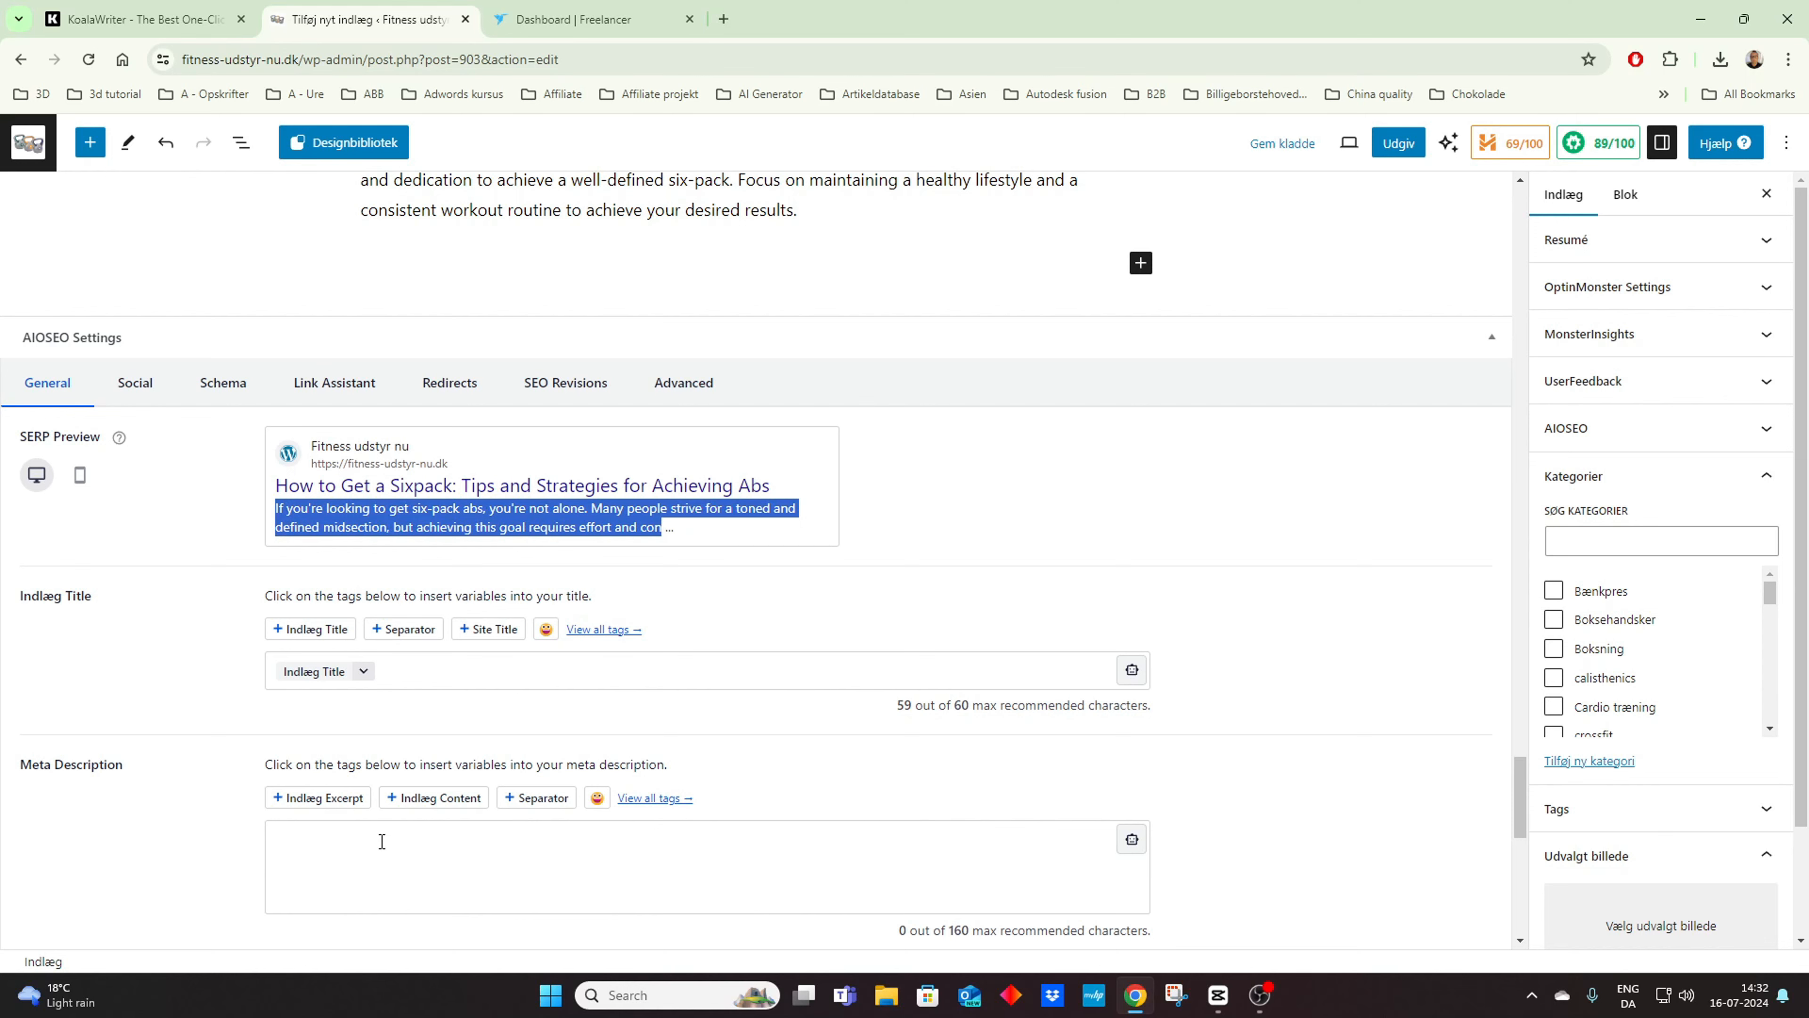
{"action": "scroll", "coordinate": [381, 833], "scroll_direction": "down", "scroll_amount": 2}
{"action": "left_click", "coordinate": [365, 672]}
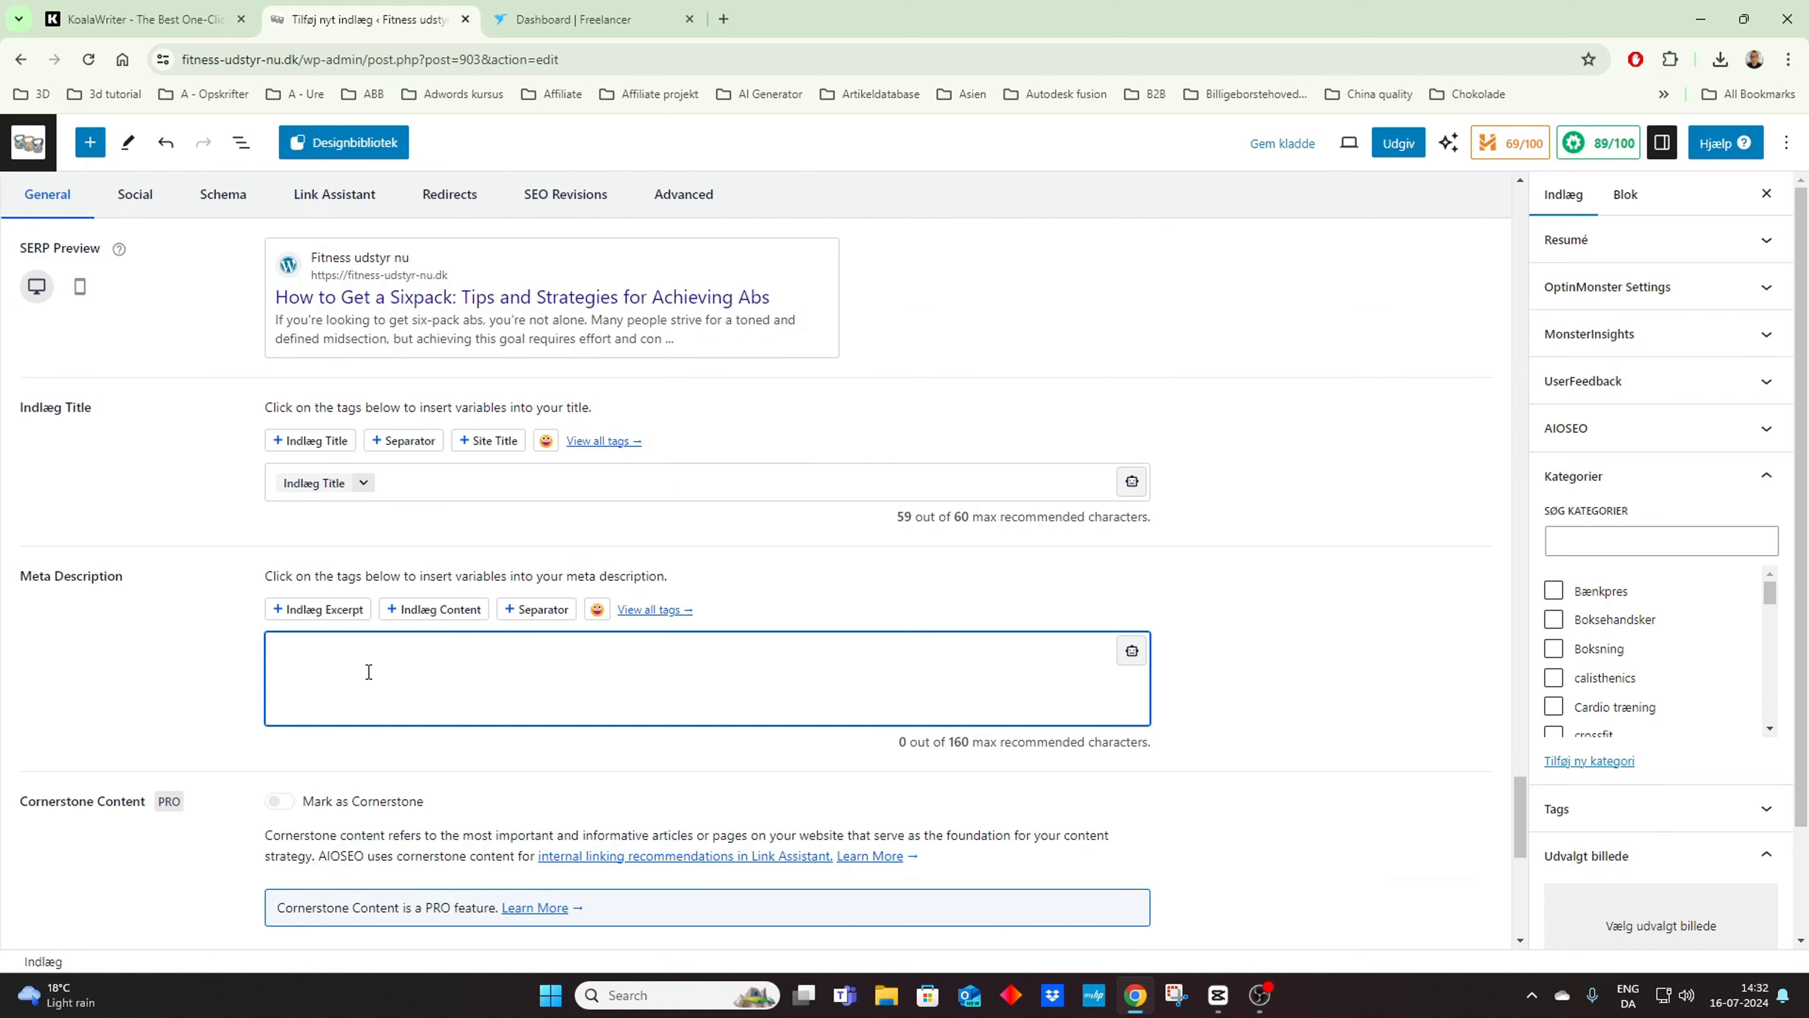
{"action": "key", "text": "ctrl+v"}
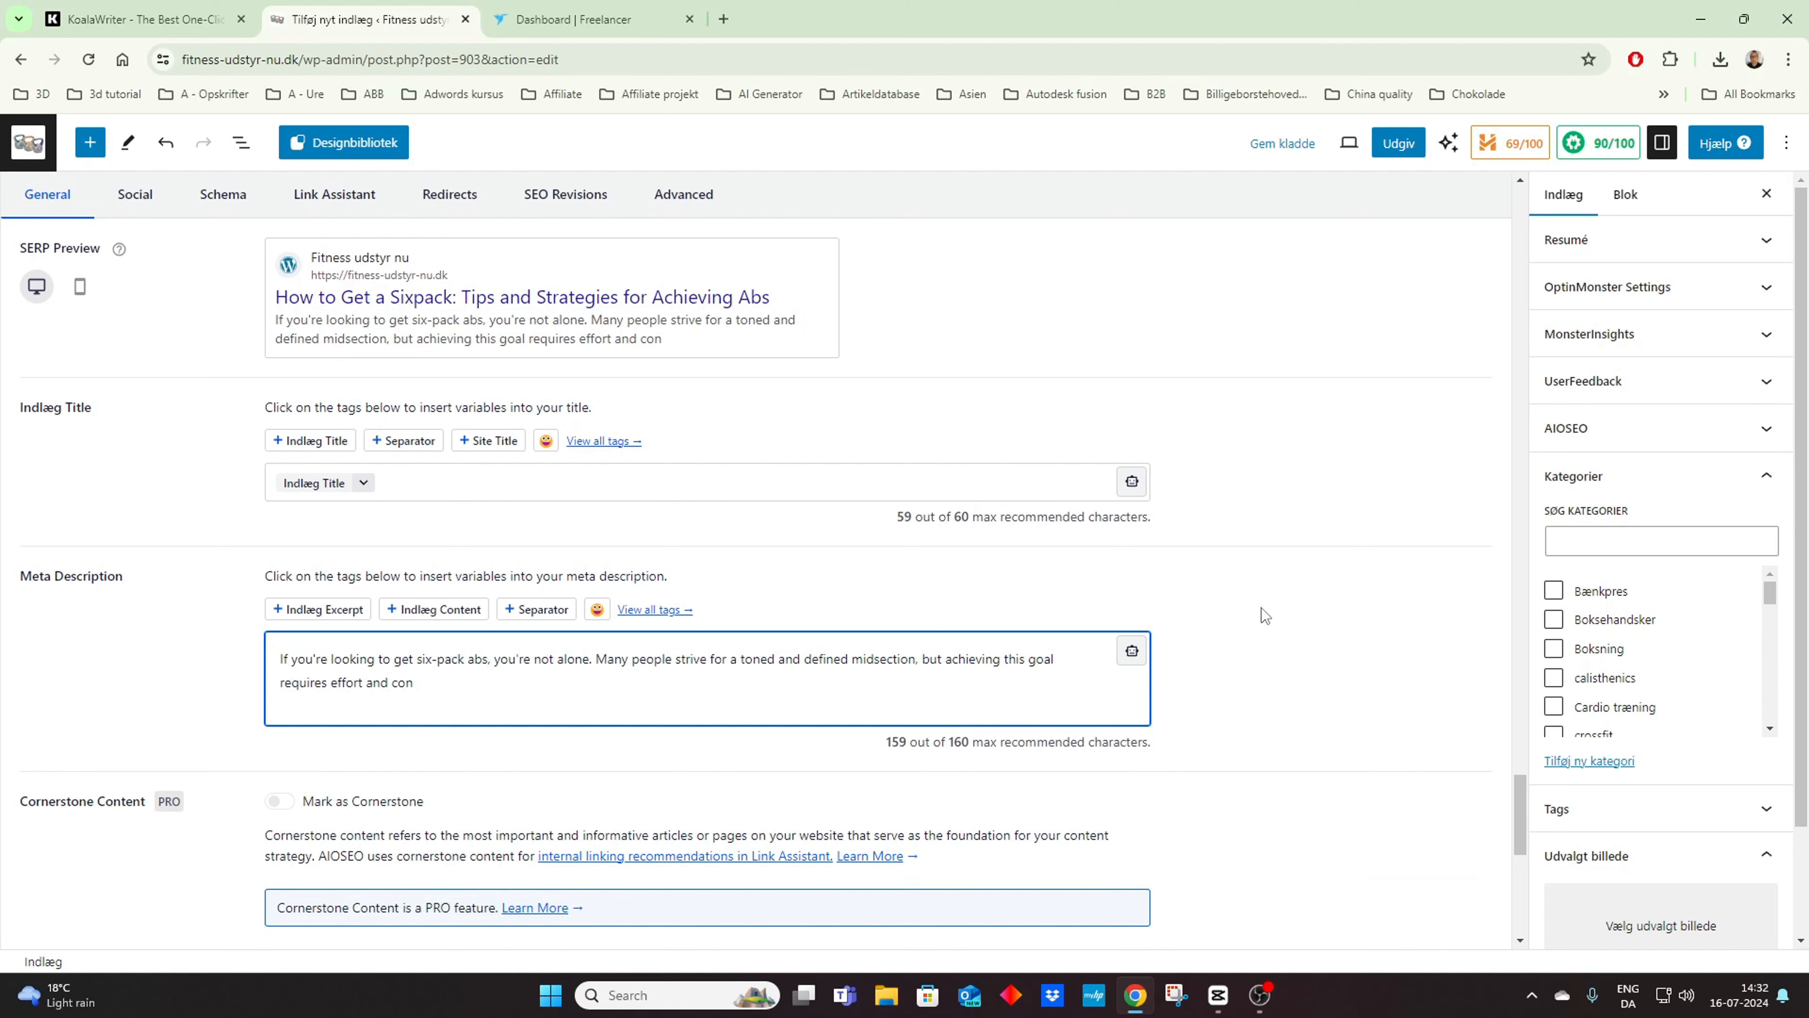
{"action": "left_click", "coordinate": [1261, 608]}
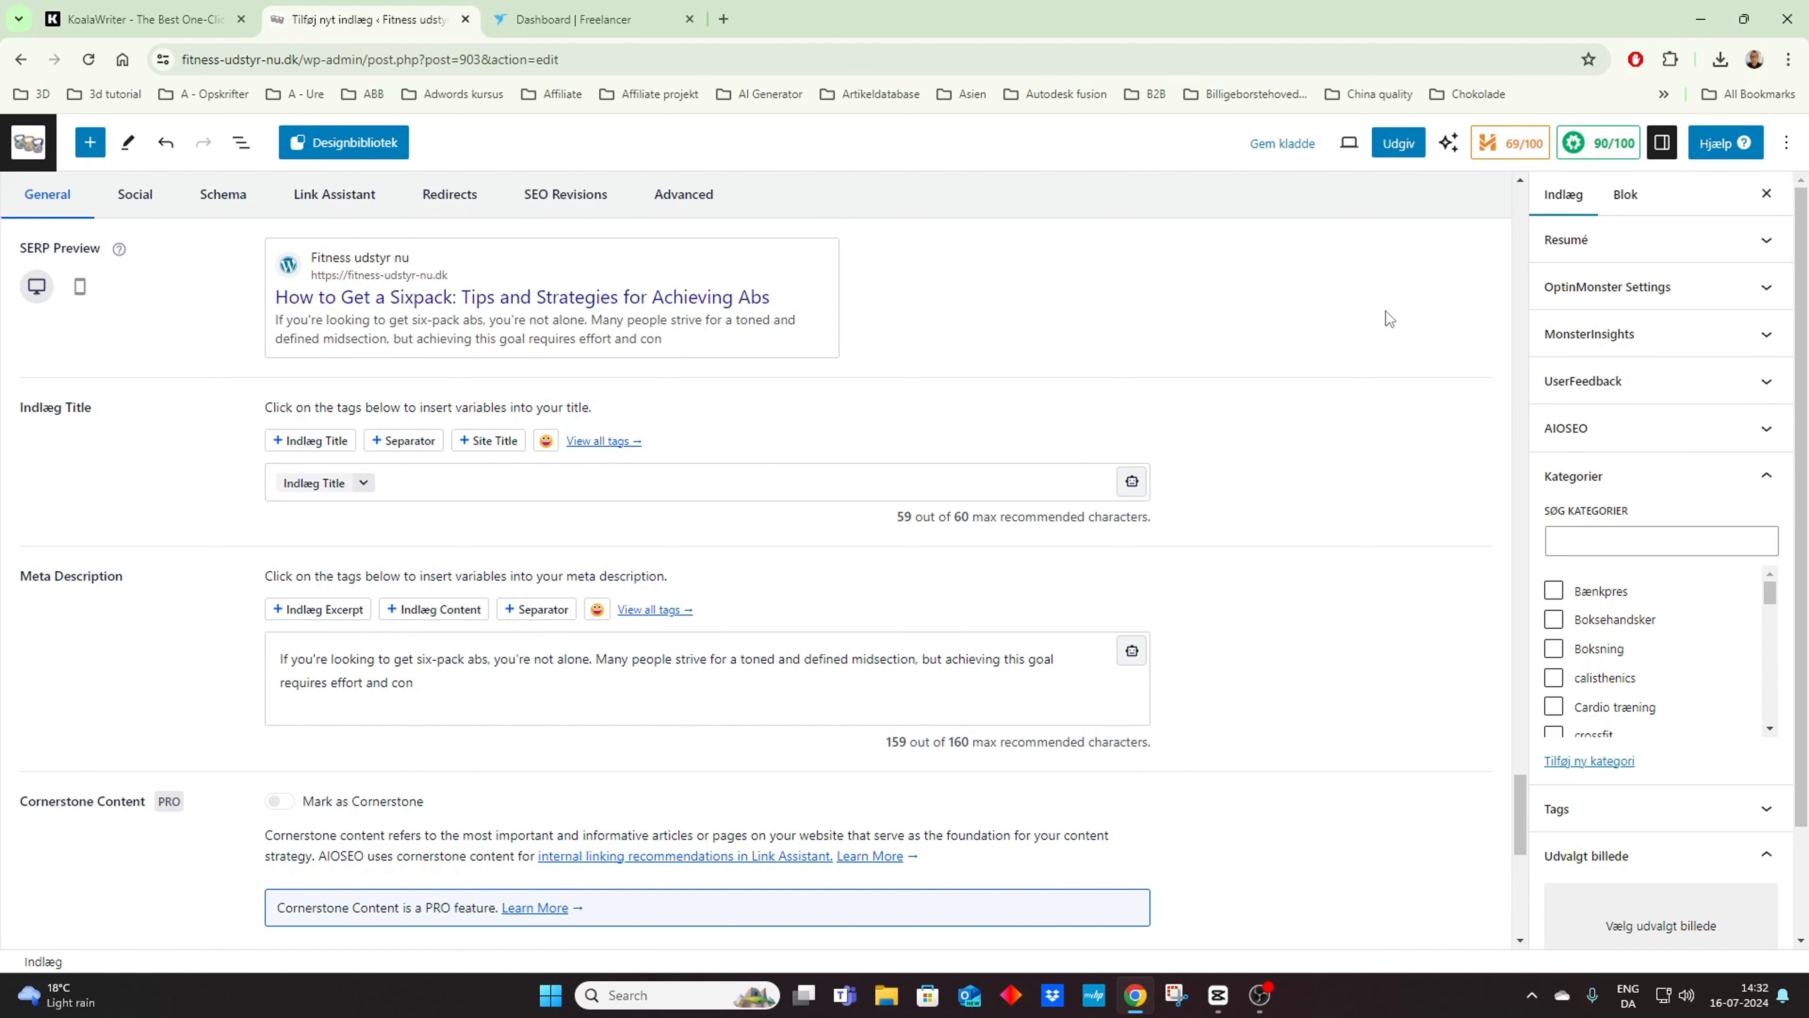
Step: Insert a latest posts block (Seneste indlæg) after the article's final paragraph
{"action": "scroll", "coordinate": [1325, 470], "scroll_direction": "down", "scroll_amount": 10}
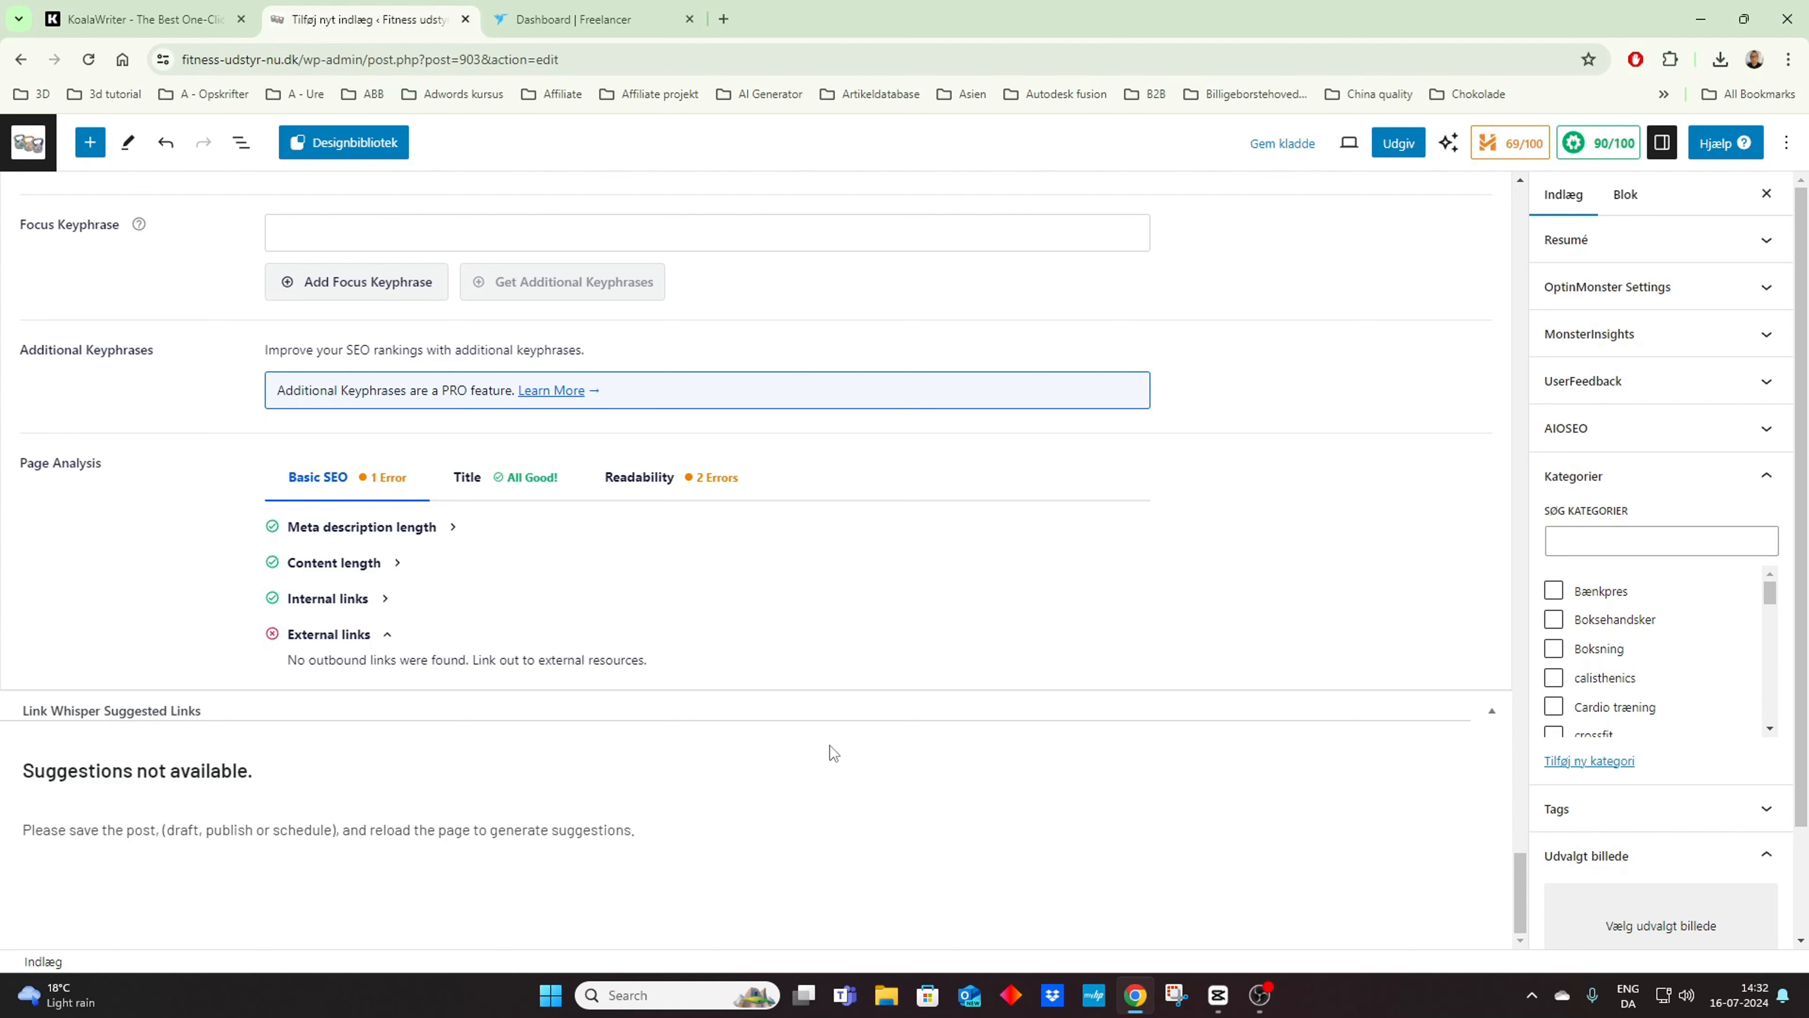
{"action": "left_click_drag", "start_coordinate": [1519, 883], "coordinate": [1442, 753]}
{"action": "left_click", "coordinate": [1140, 577]}
{"action": "type", "text": "Sen"}
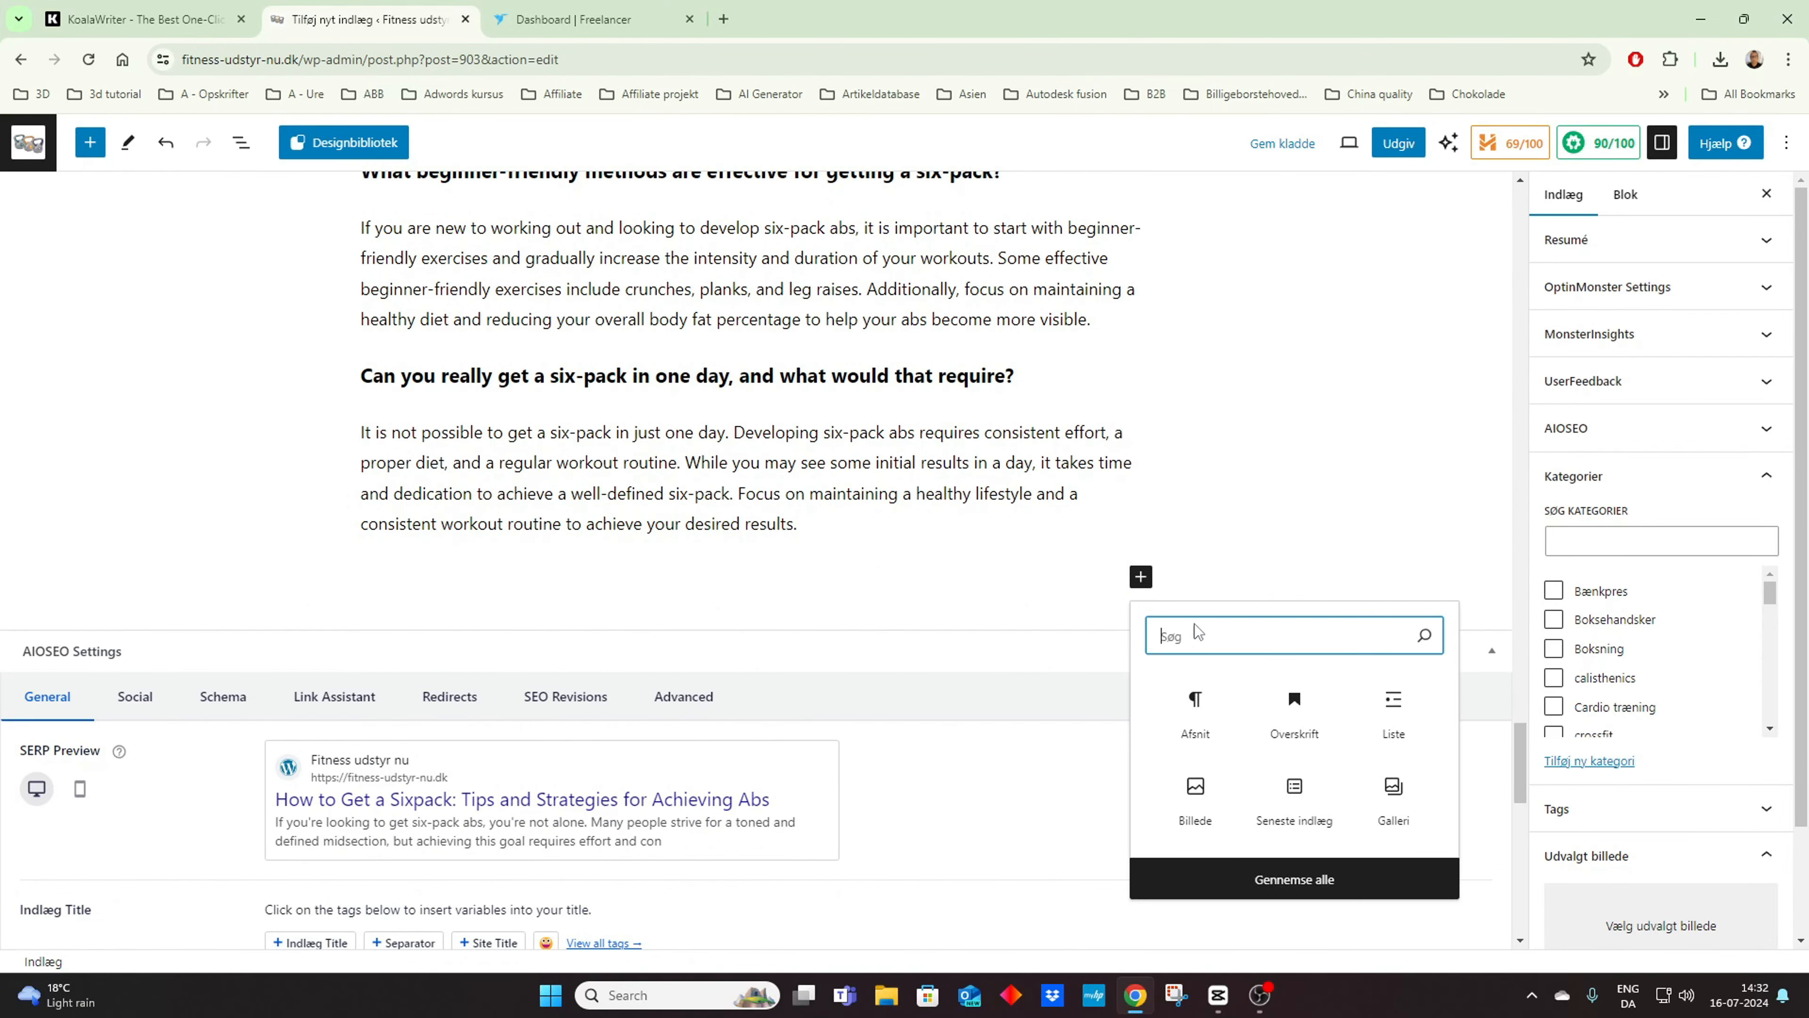
{"action": "left_click", "coordinate": [1299, 791]}
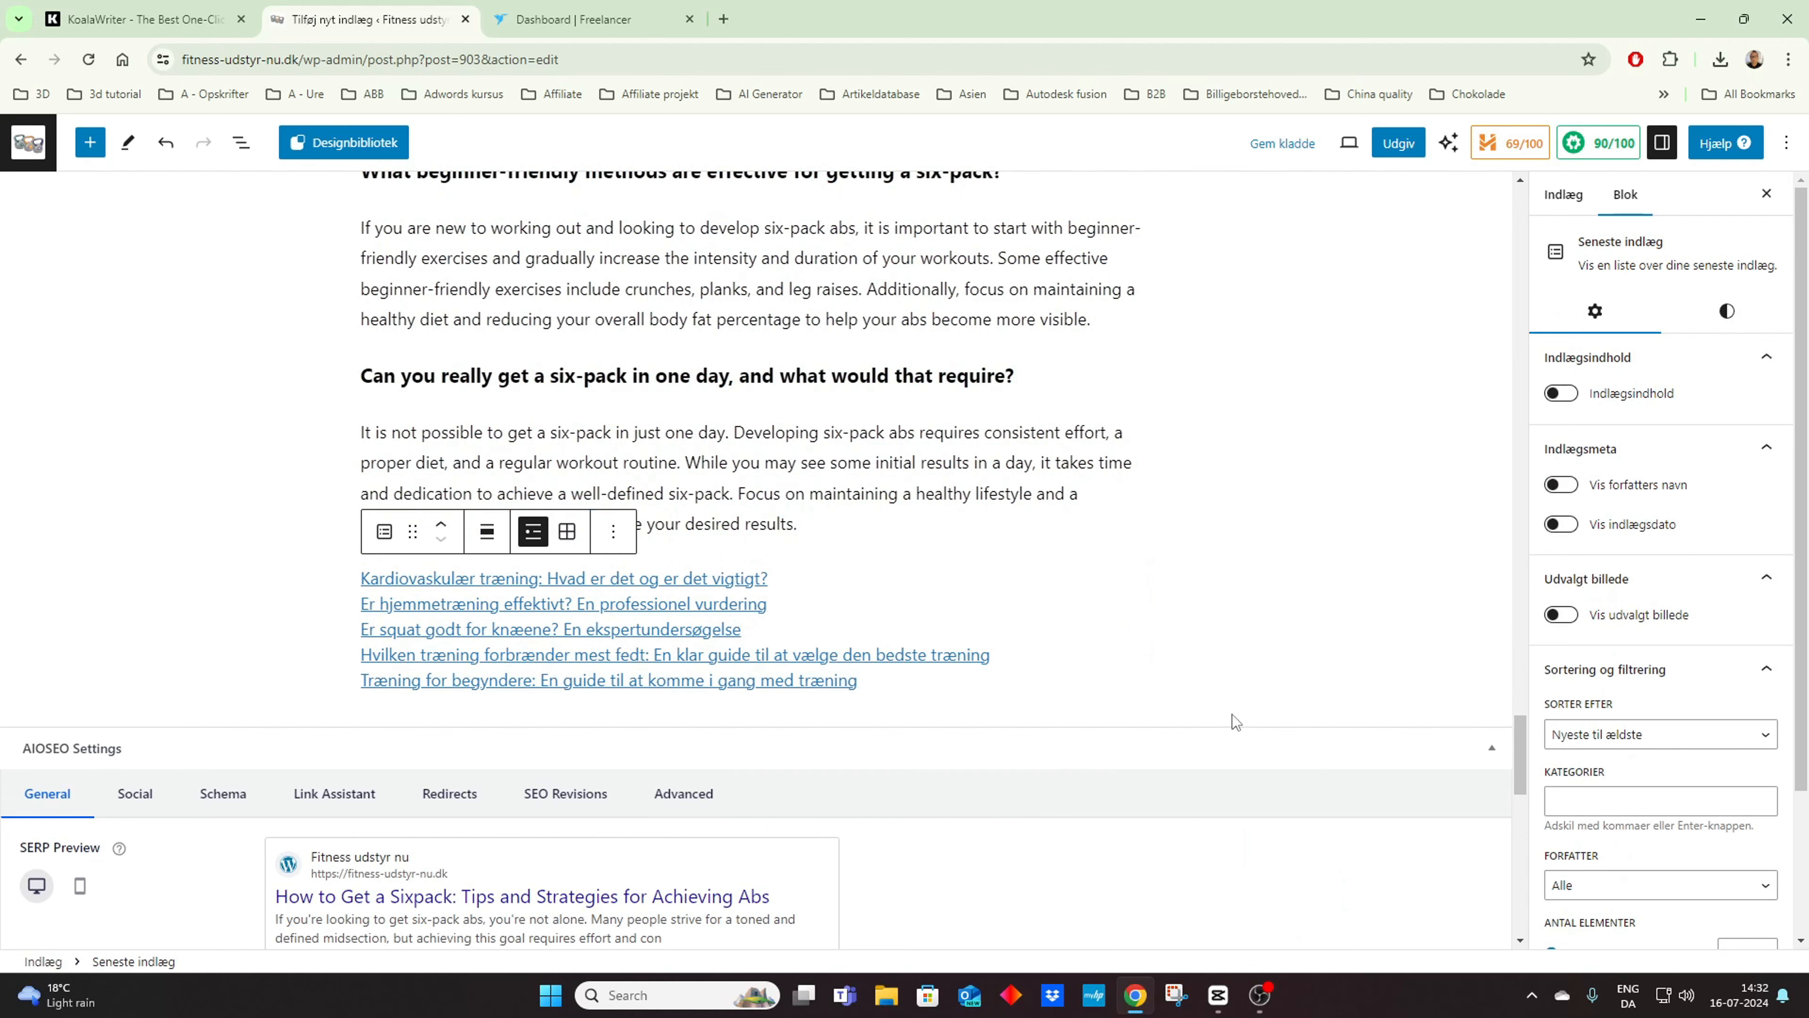
{"action": "left_click", "coordinate": [834, 527]}
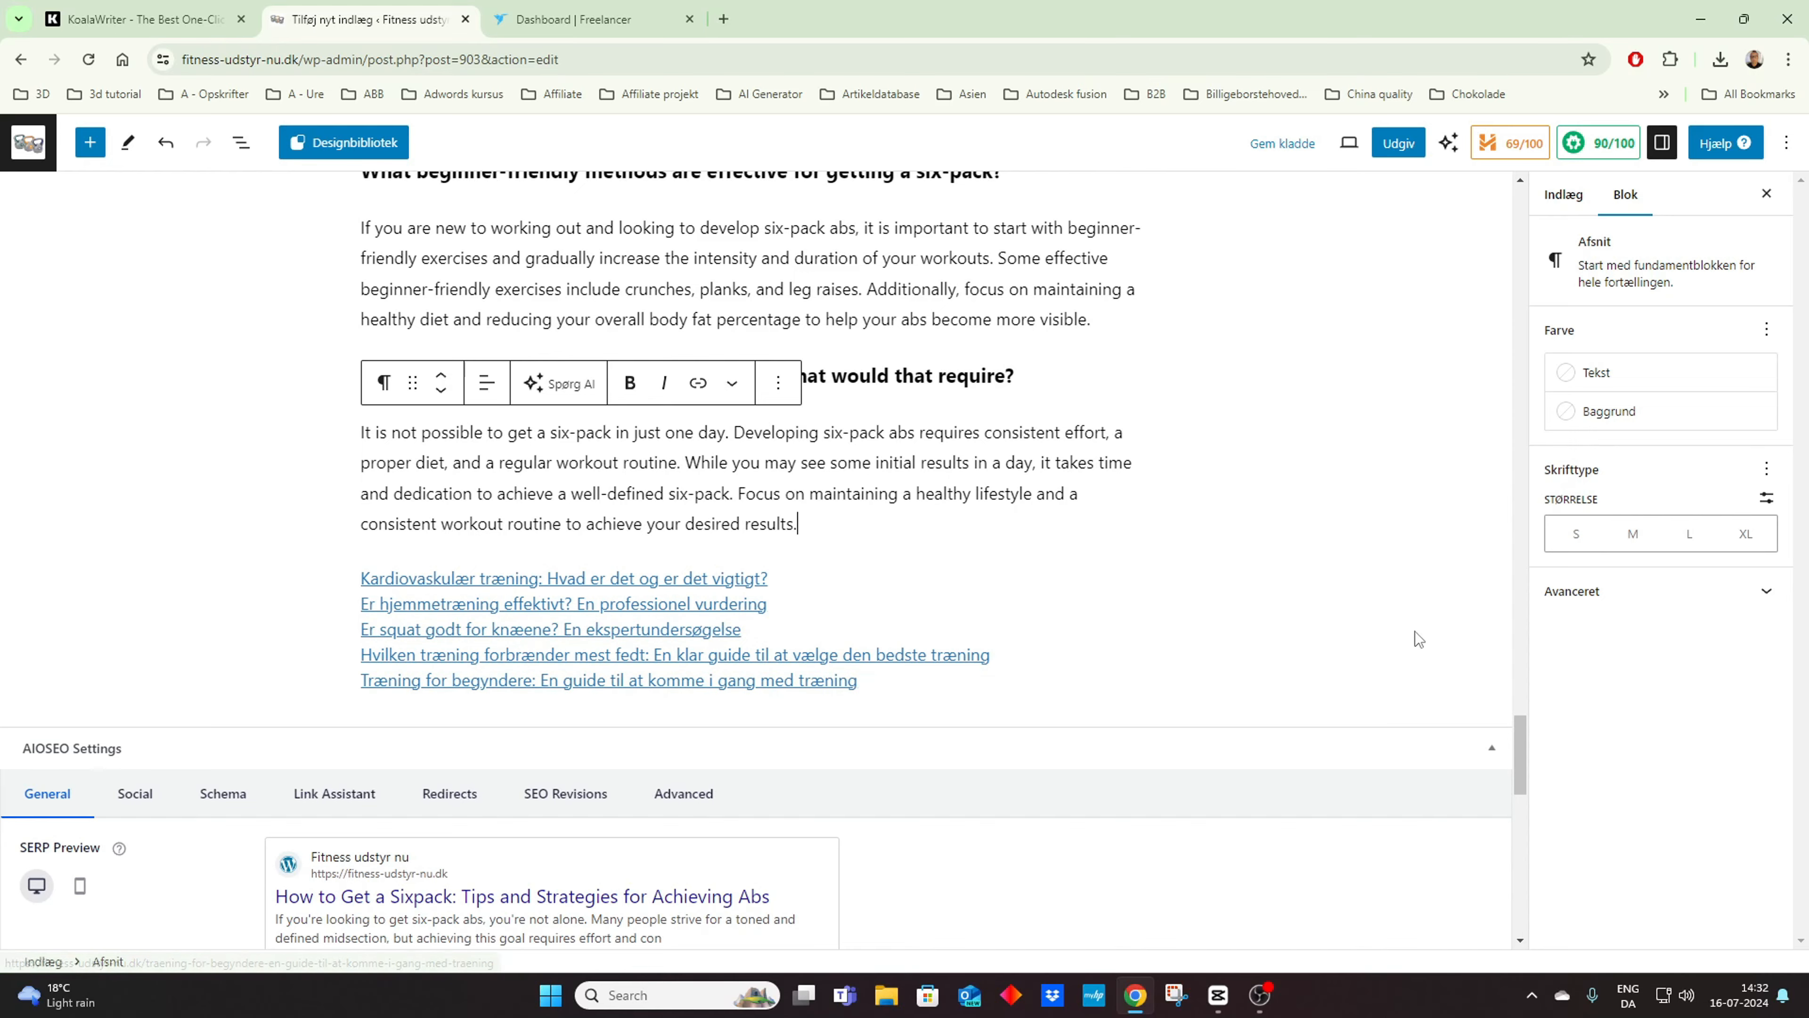
Step: Add an empty image block (Billede) between the introduction's last paragraph and the Key Takeaways heading
{"action": "left_click_drag", "start_coordinate": [1522, 739], "coordinate": [1510, 204]}
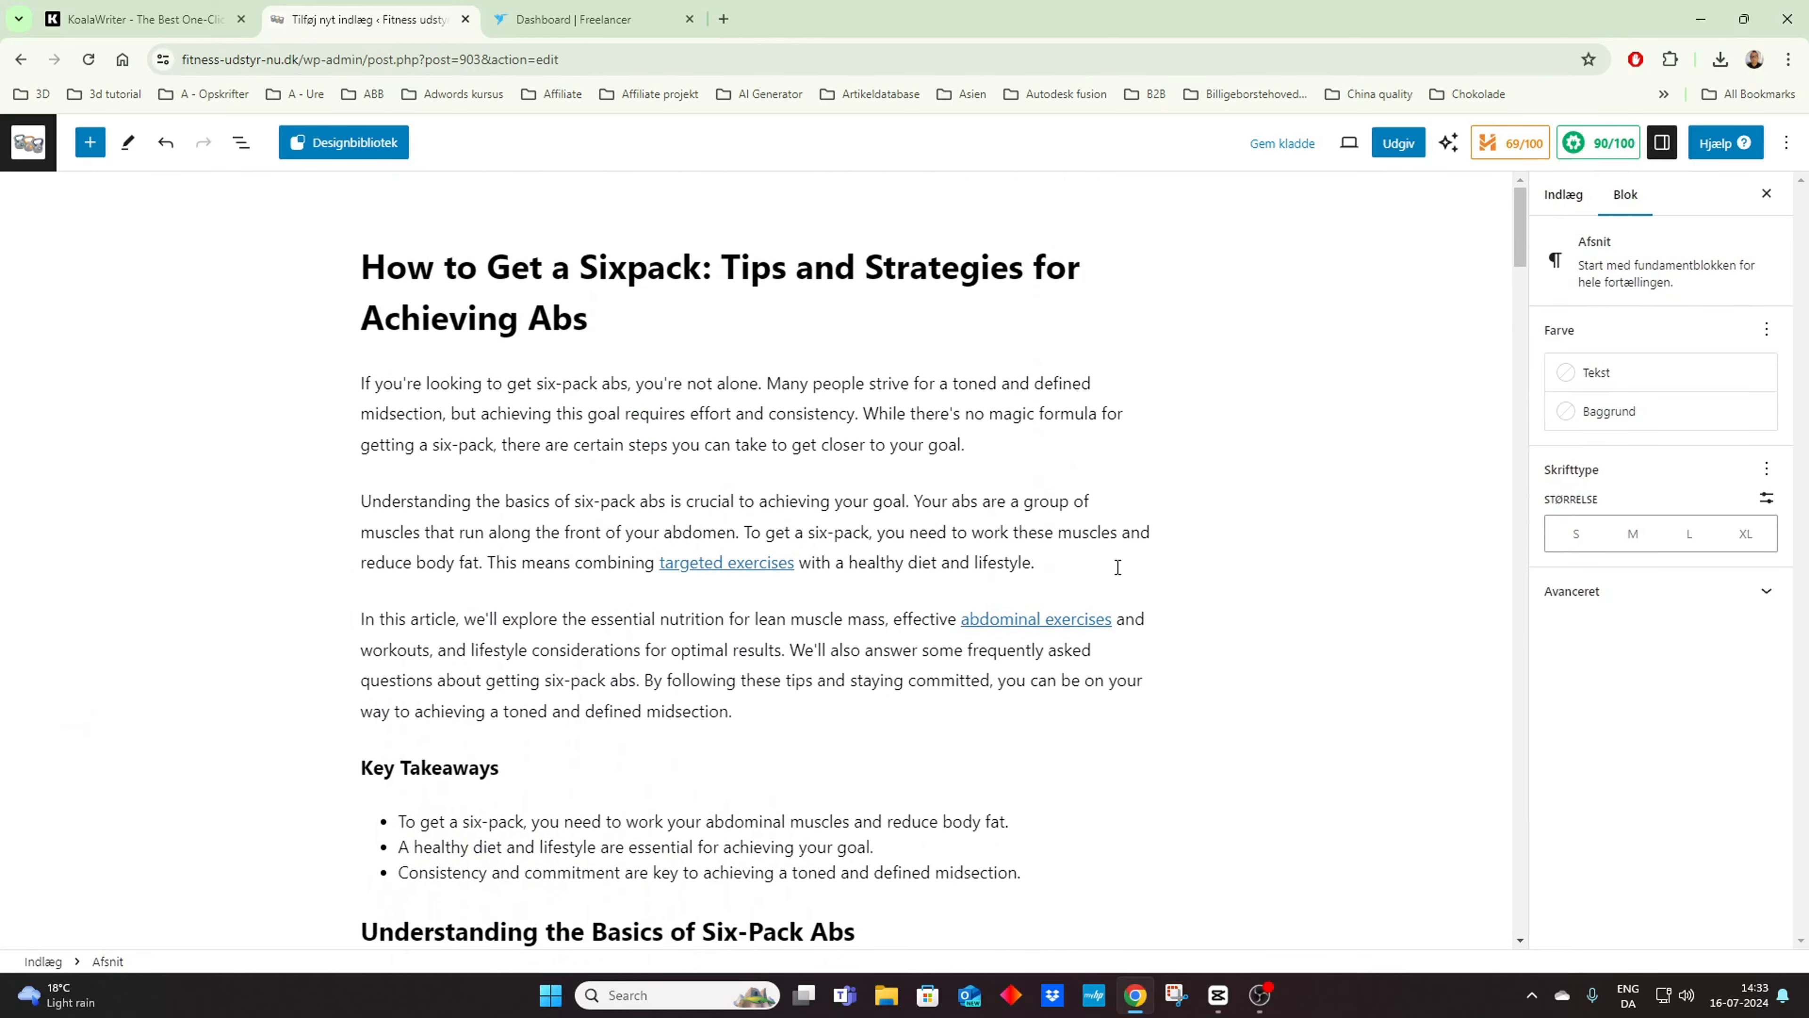
{"action": "left_click", "coordinate": [754, 721]}
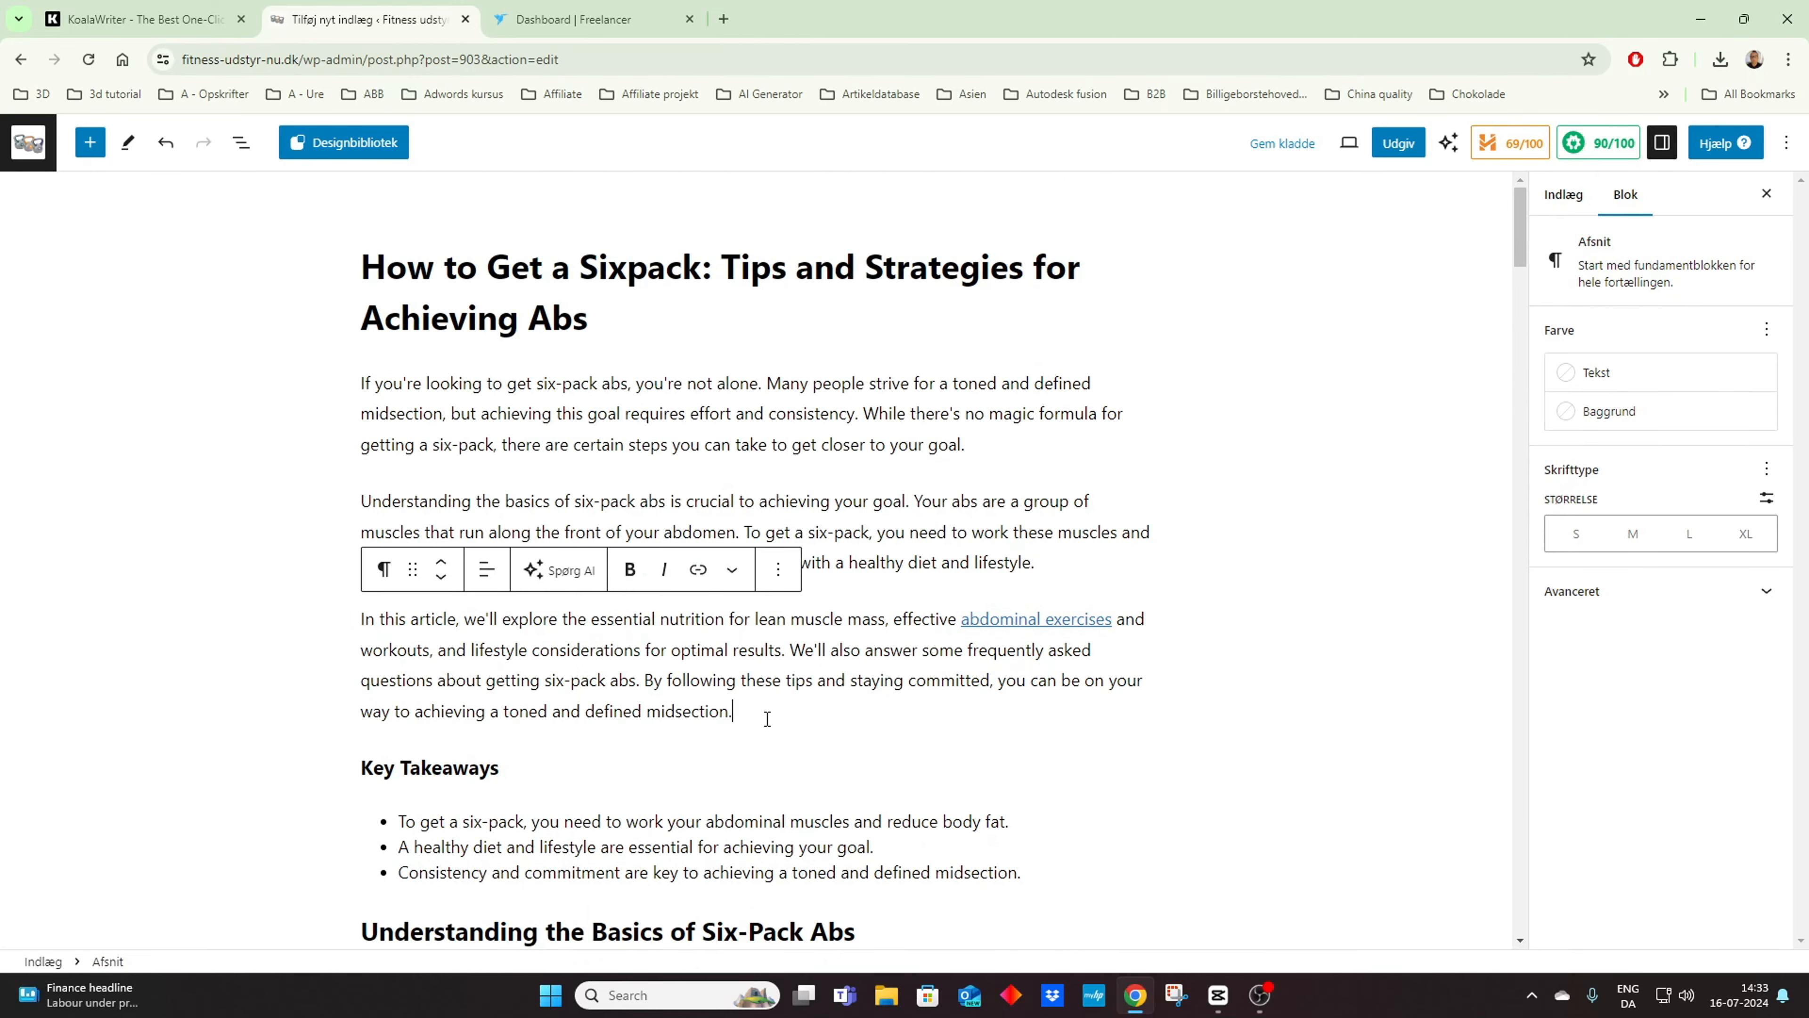
{"action": "key", "text": "Return"}
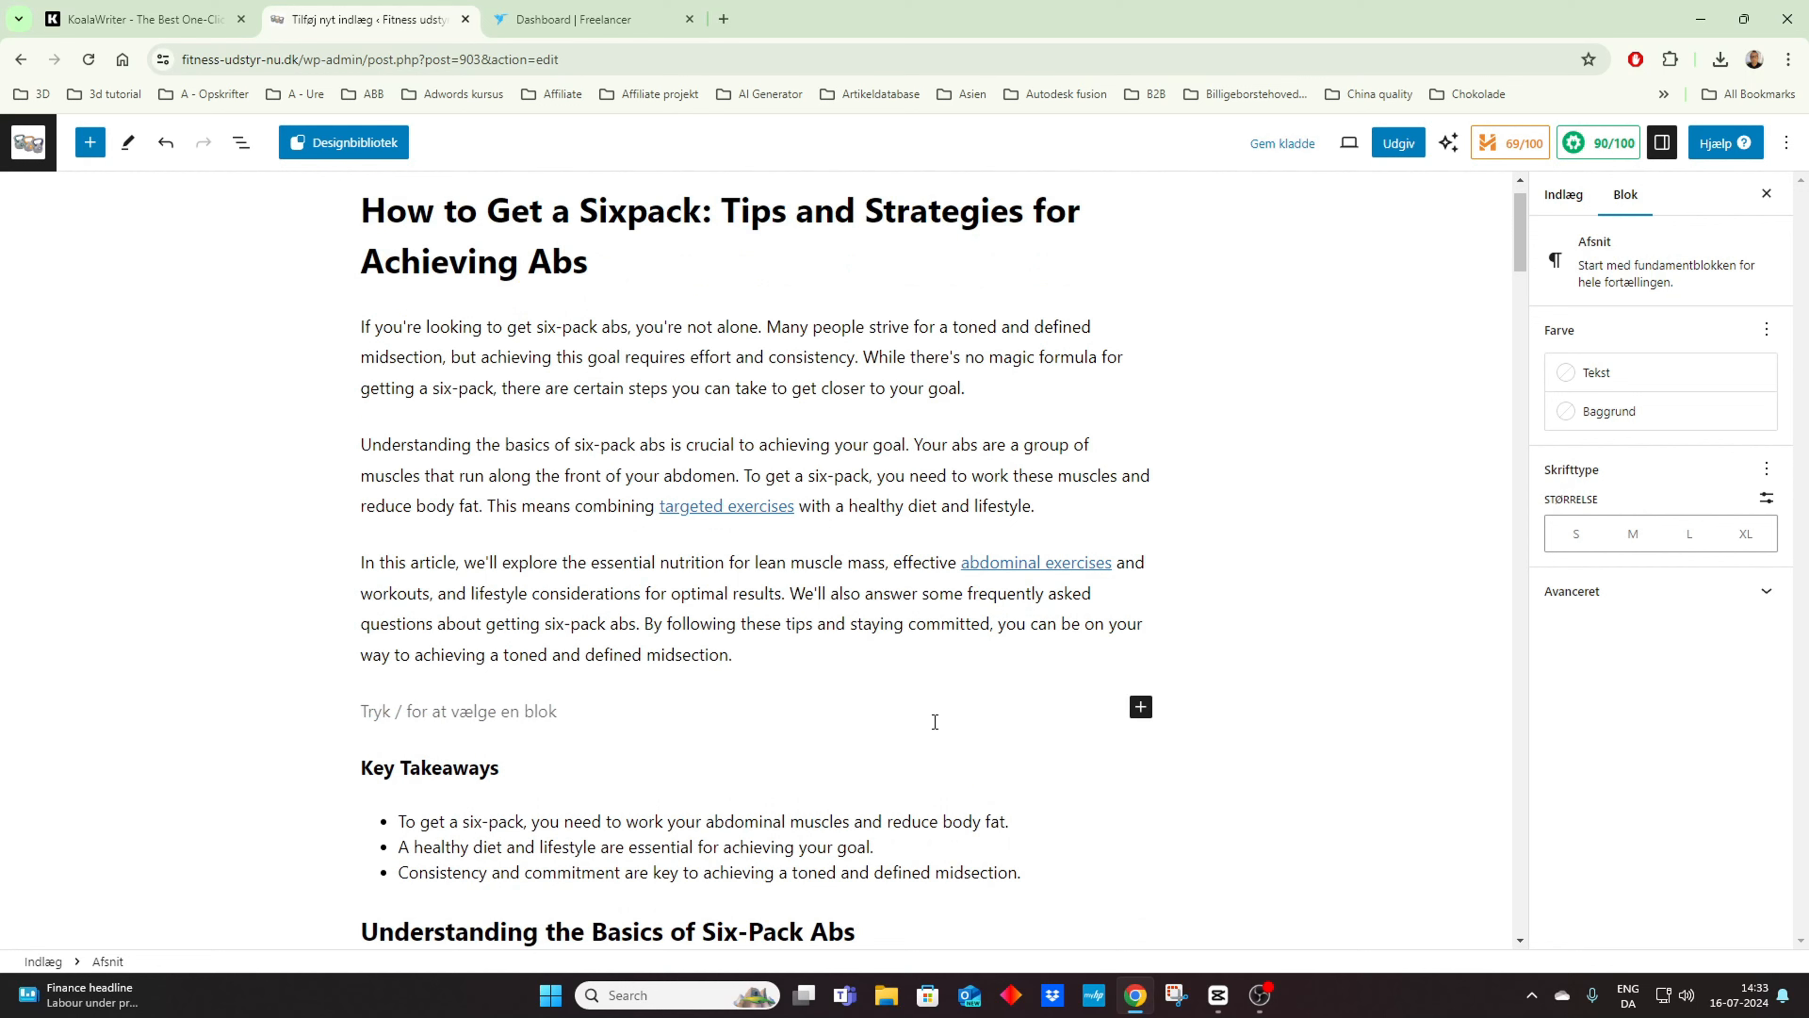
{"action": "left_click", "coordinate": [1140, 708]}
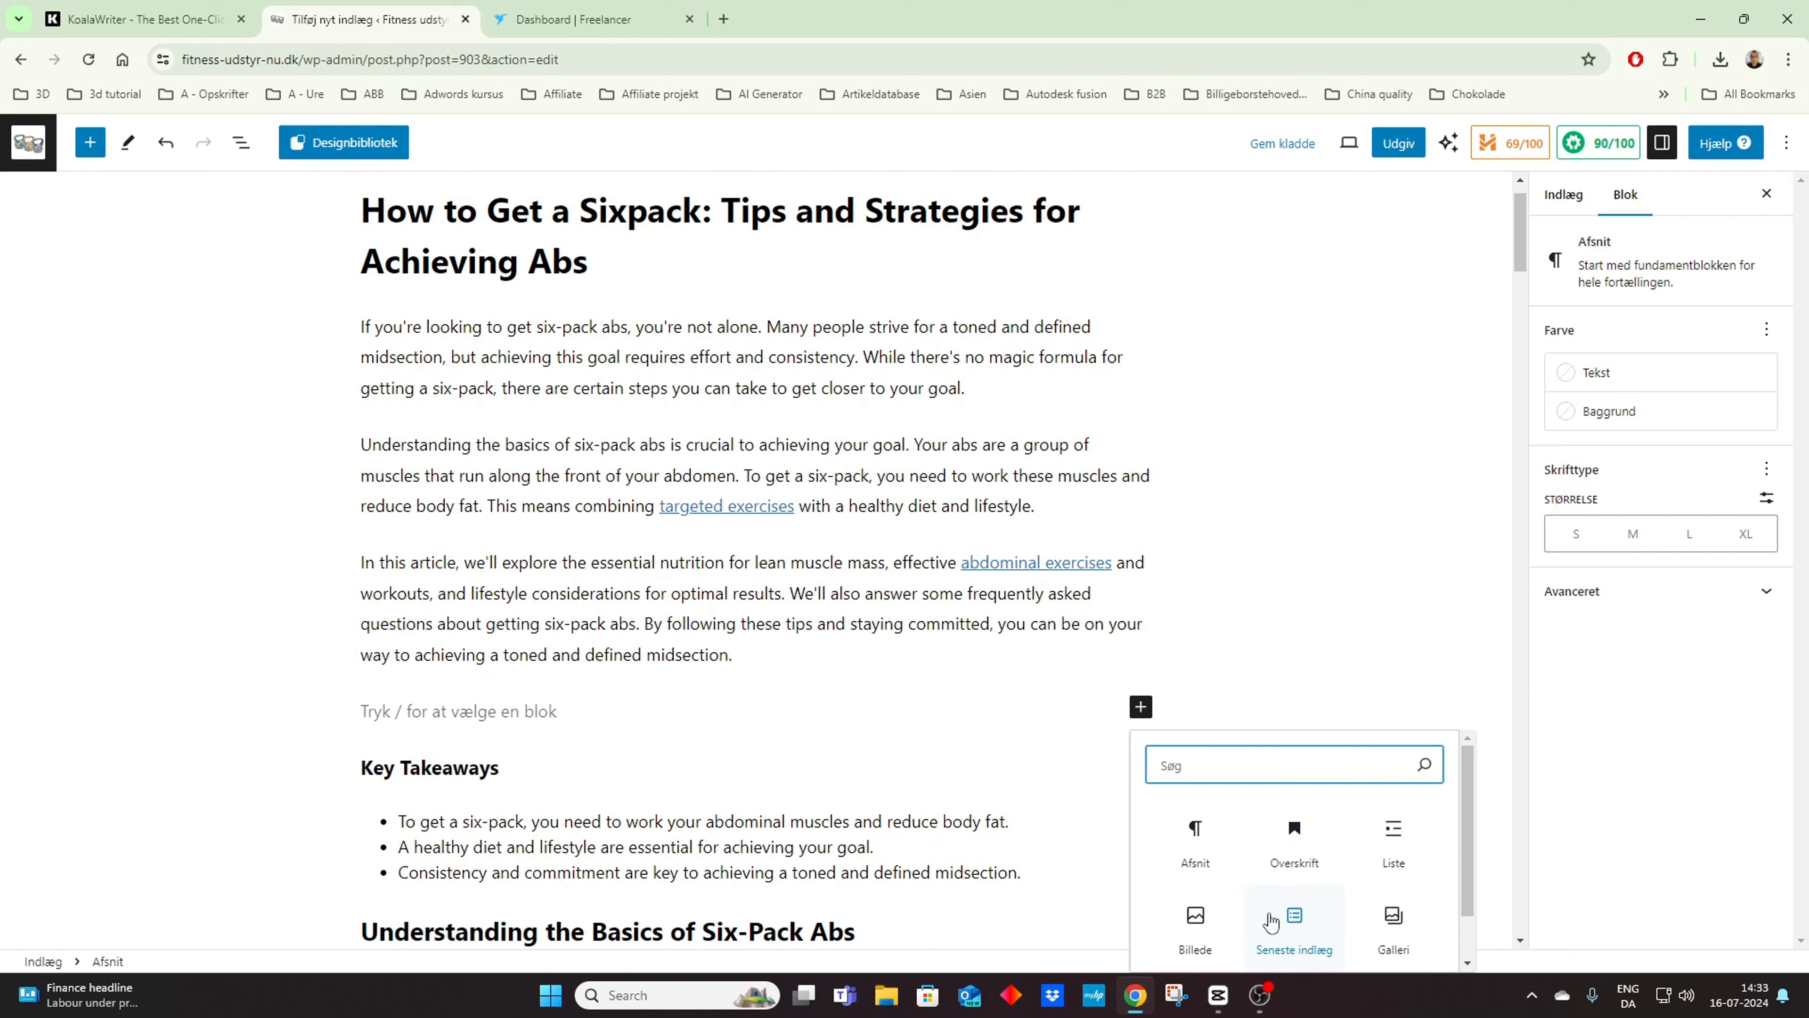
{"action": "left_click", "coordinate": [1201, 920]}
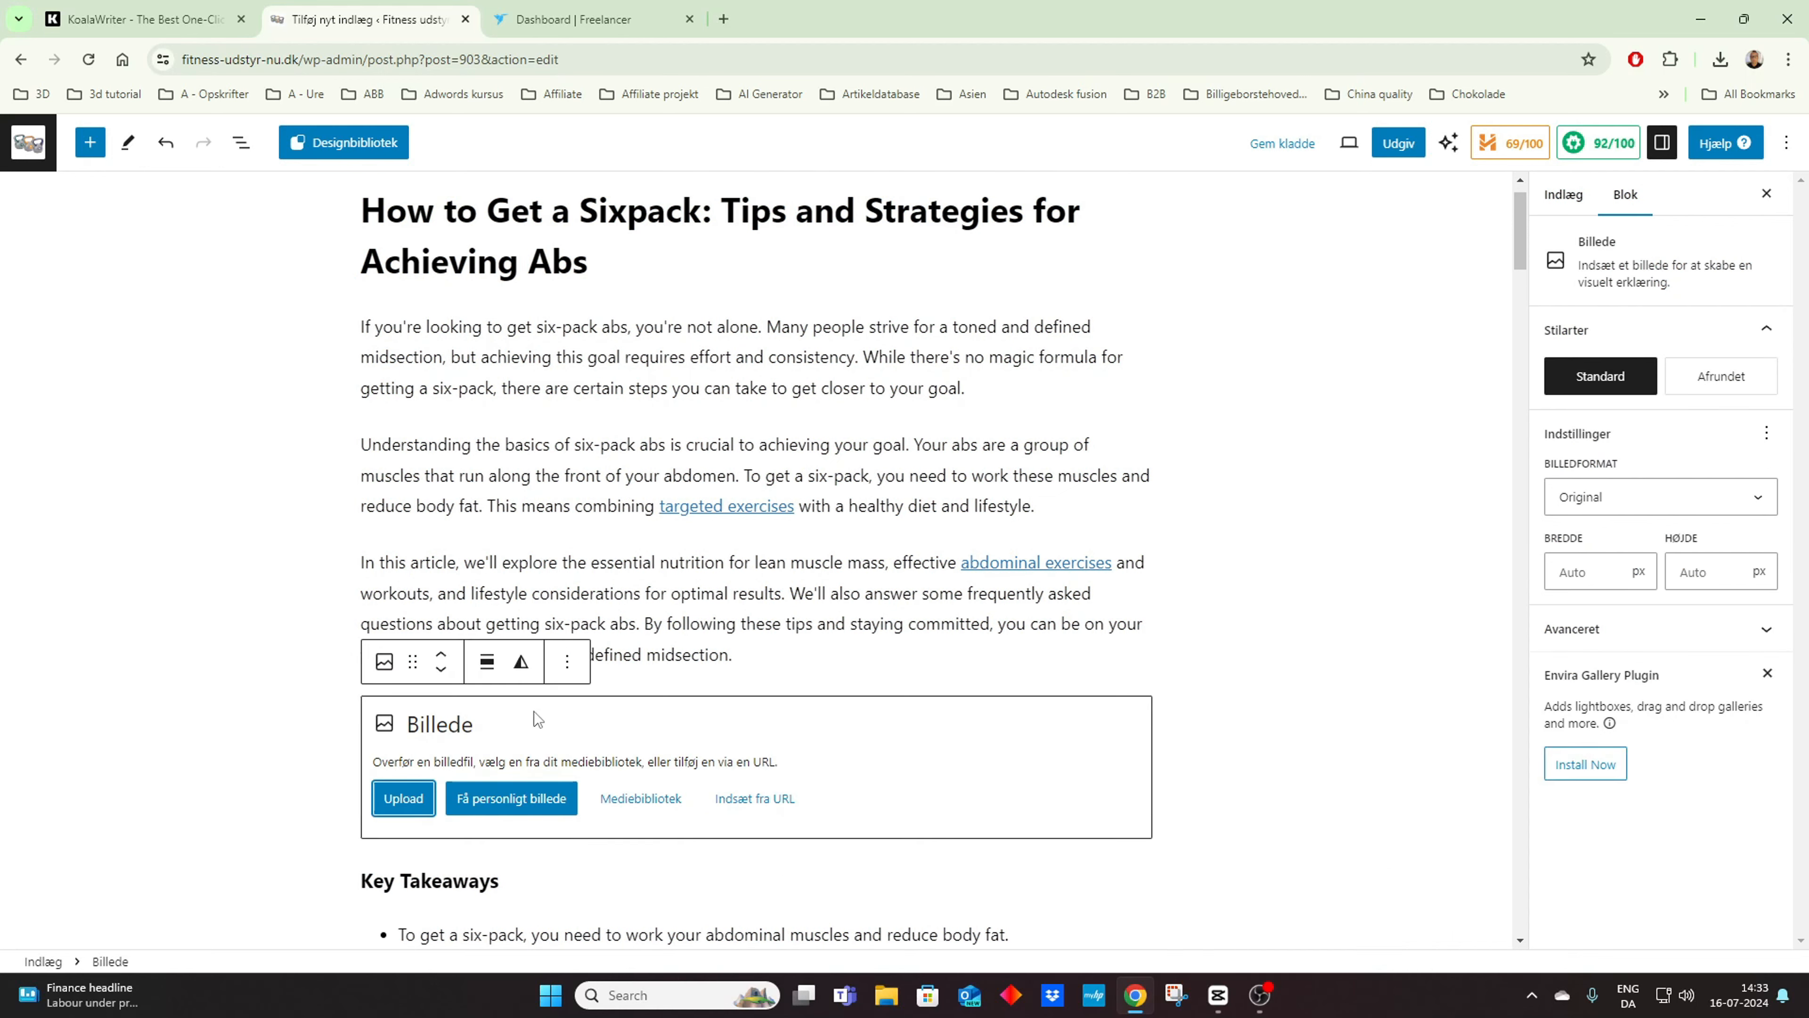
Step: Search Unsplash stock photos for "fitness" and fill the image block with the photo of a woman in red leggings doing sit-ups
{"action": "left_click", "coordinate": [520, 812]}
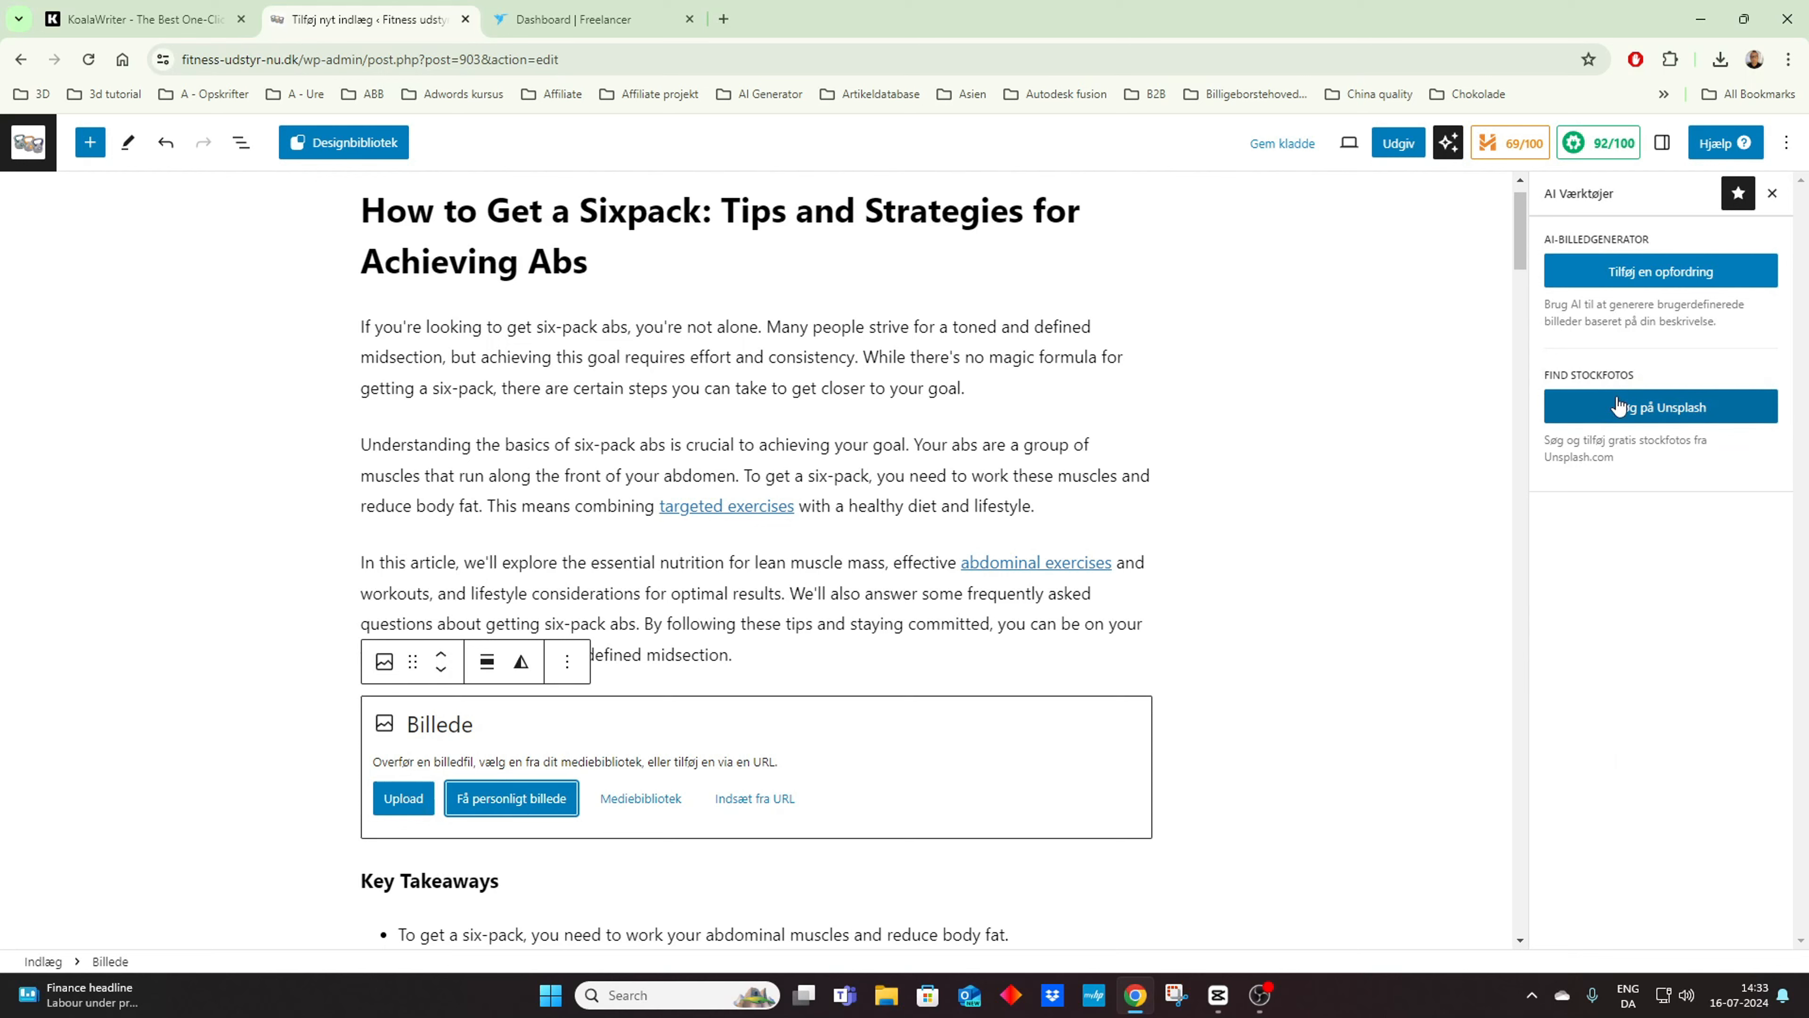
{"action": "left_click", "coordinate": [1668, 405]}
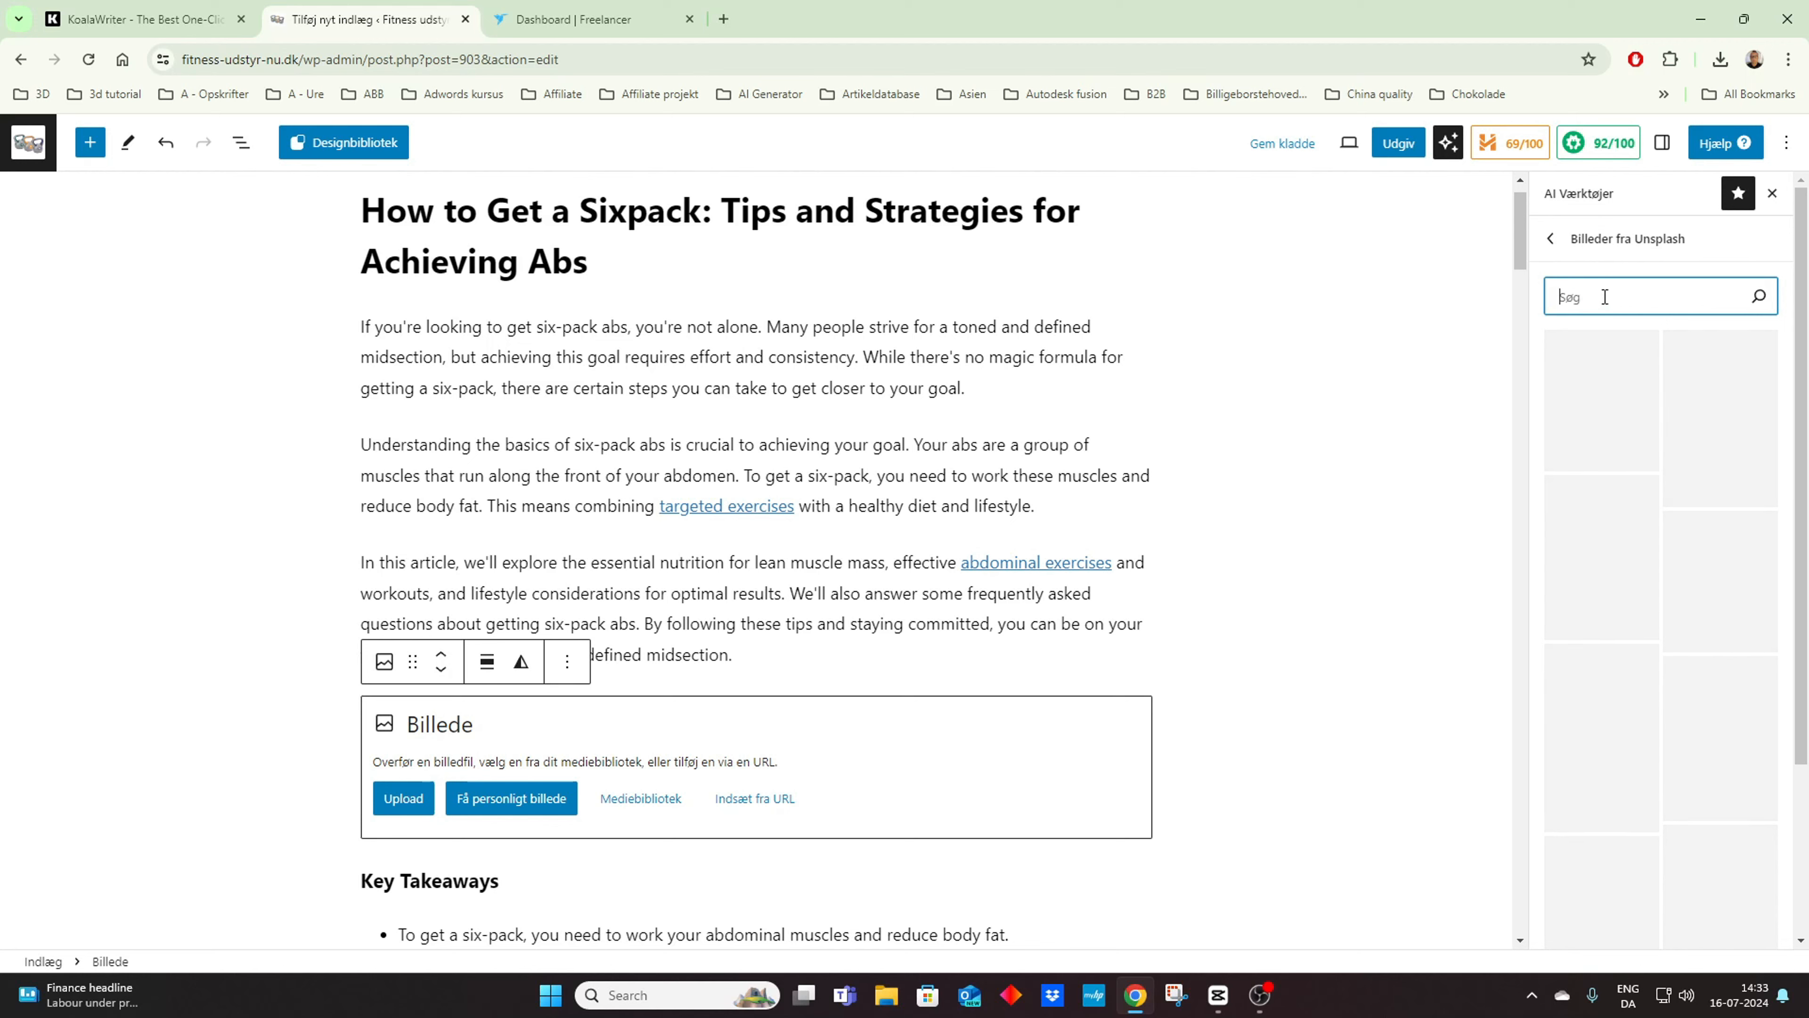
{"action": "type", "text": "fit"}
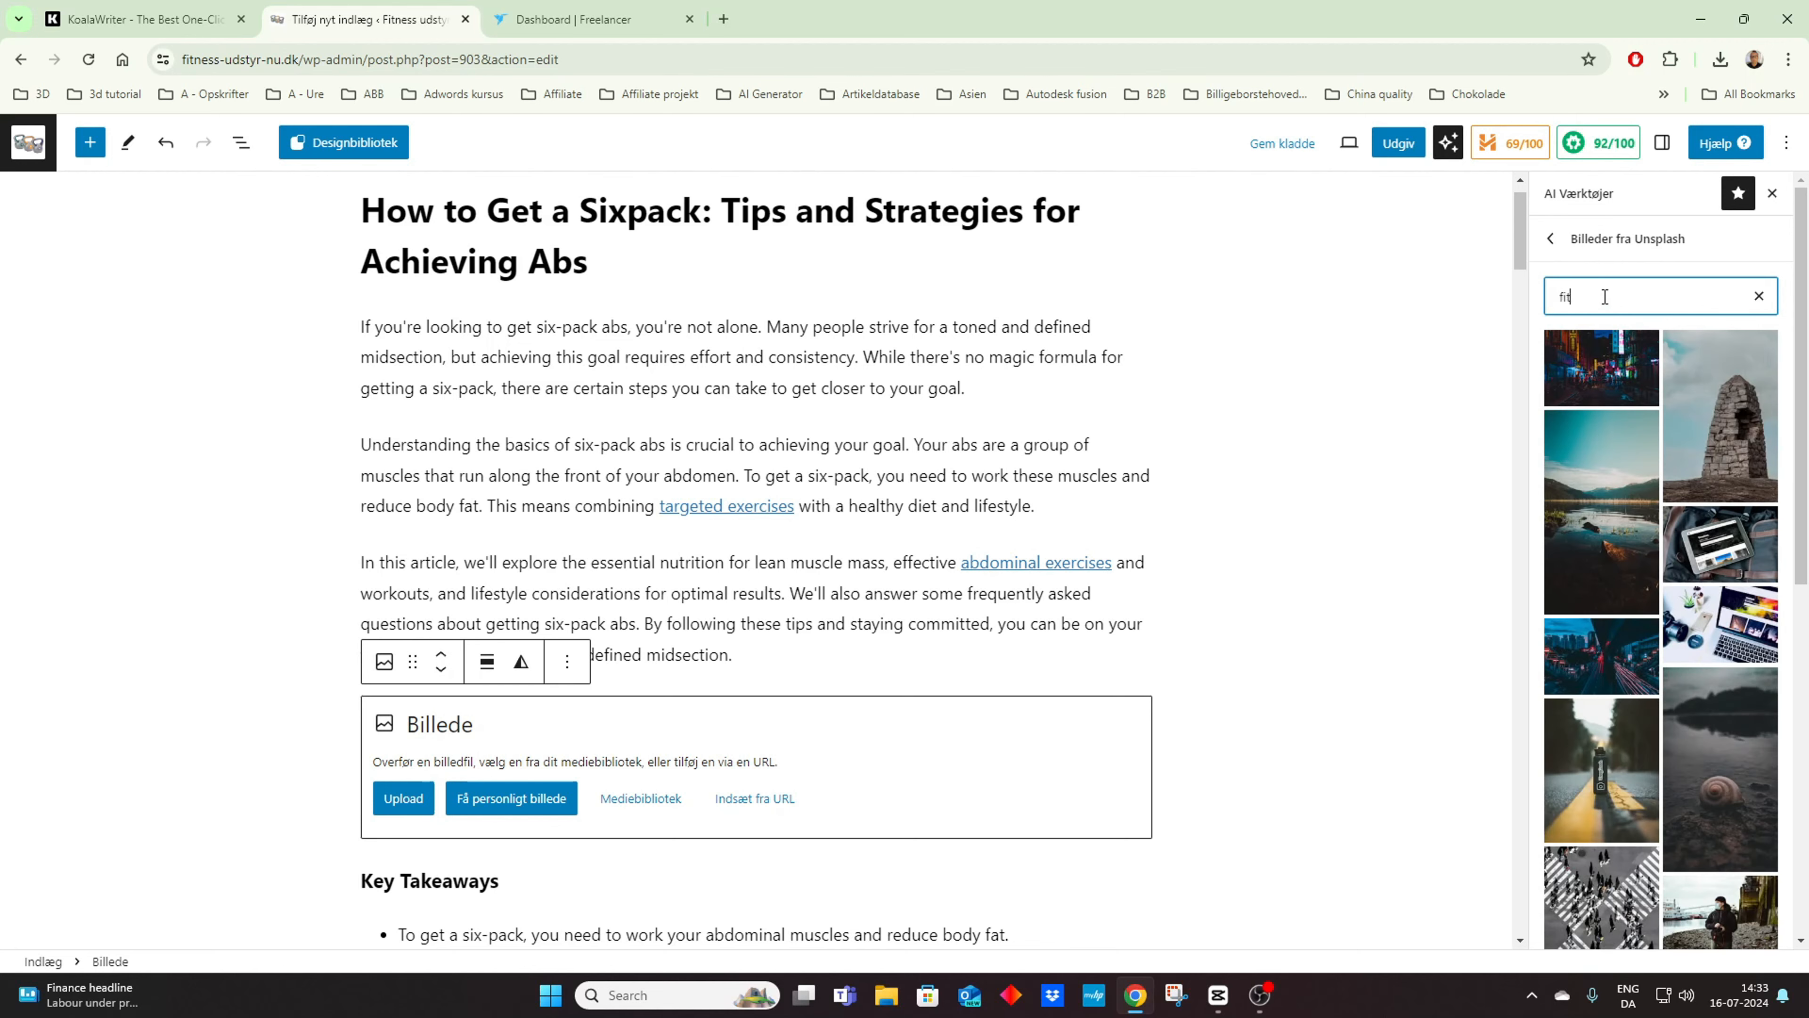
{"action": "type", "text": "ness"}
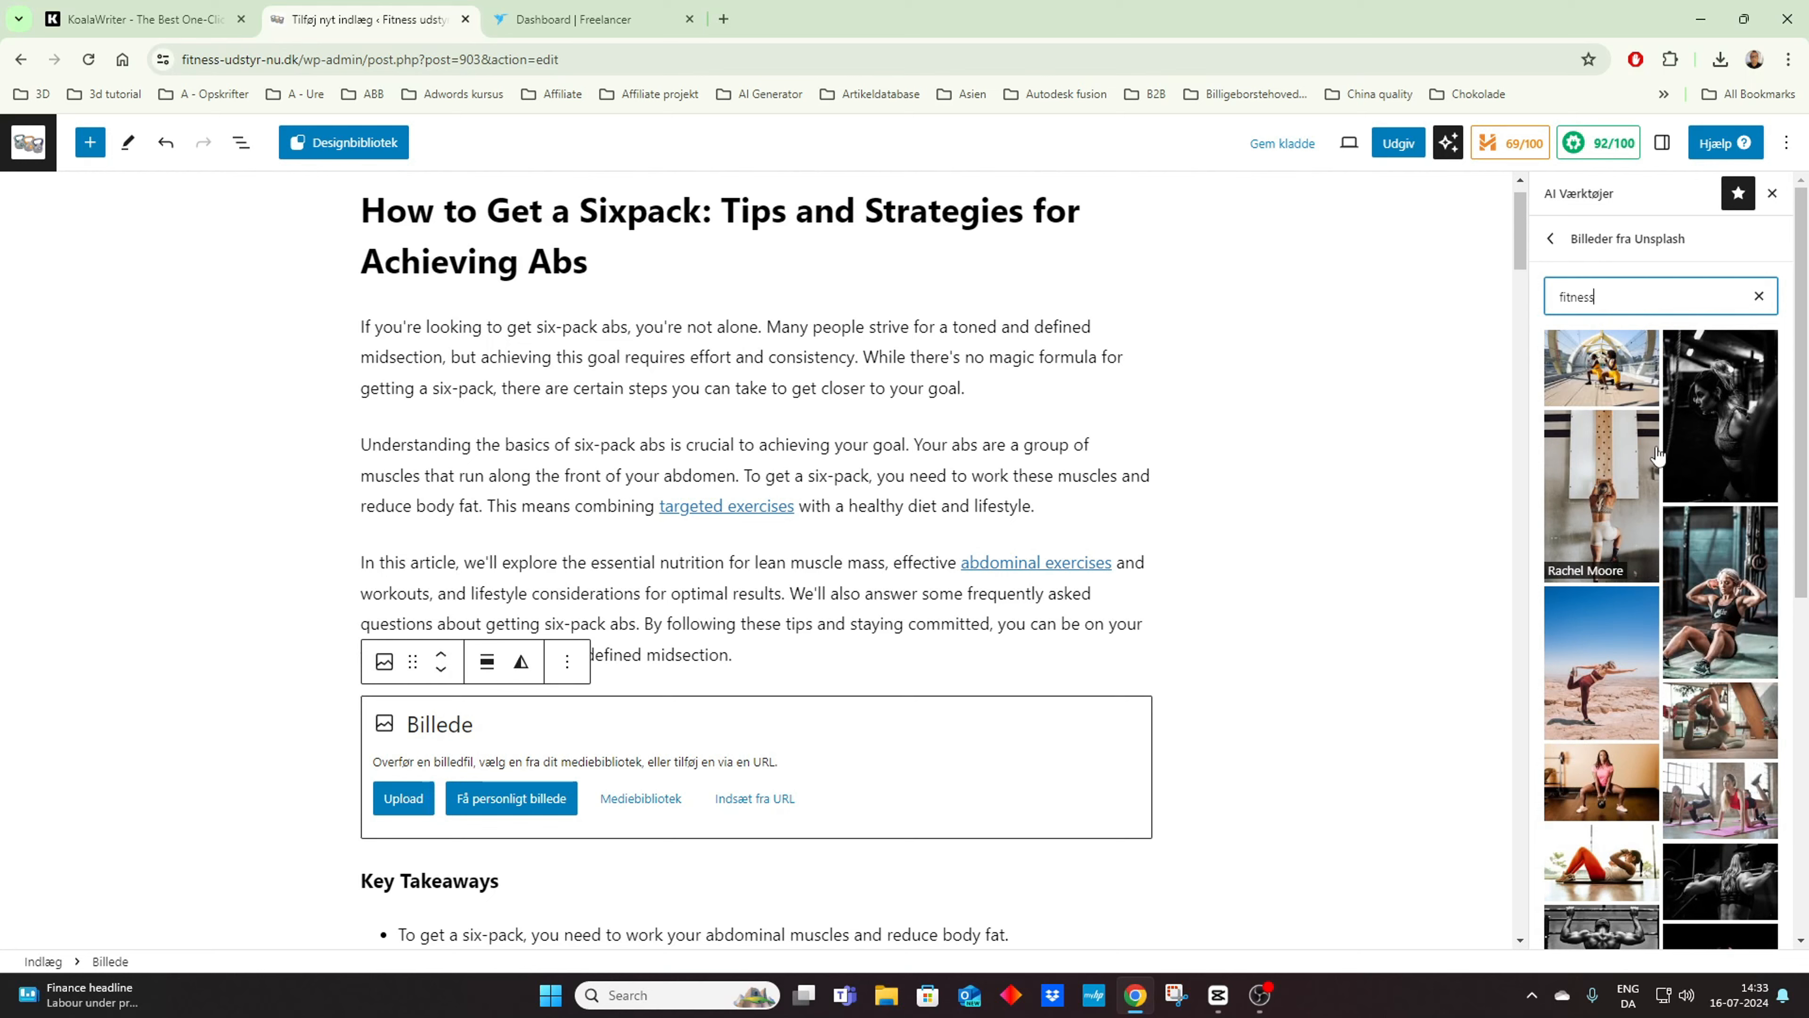
{"action": "scroll", "coordinate": [1658, 455], "scroll_direction": "down", "scroll_amount": 3}
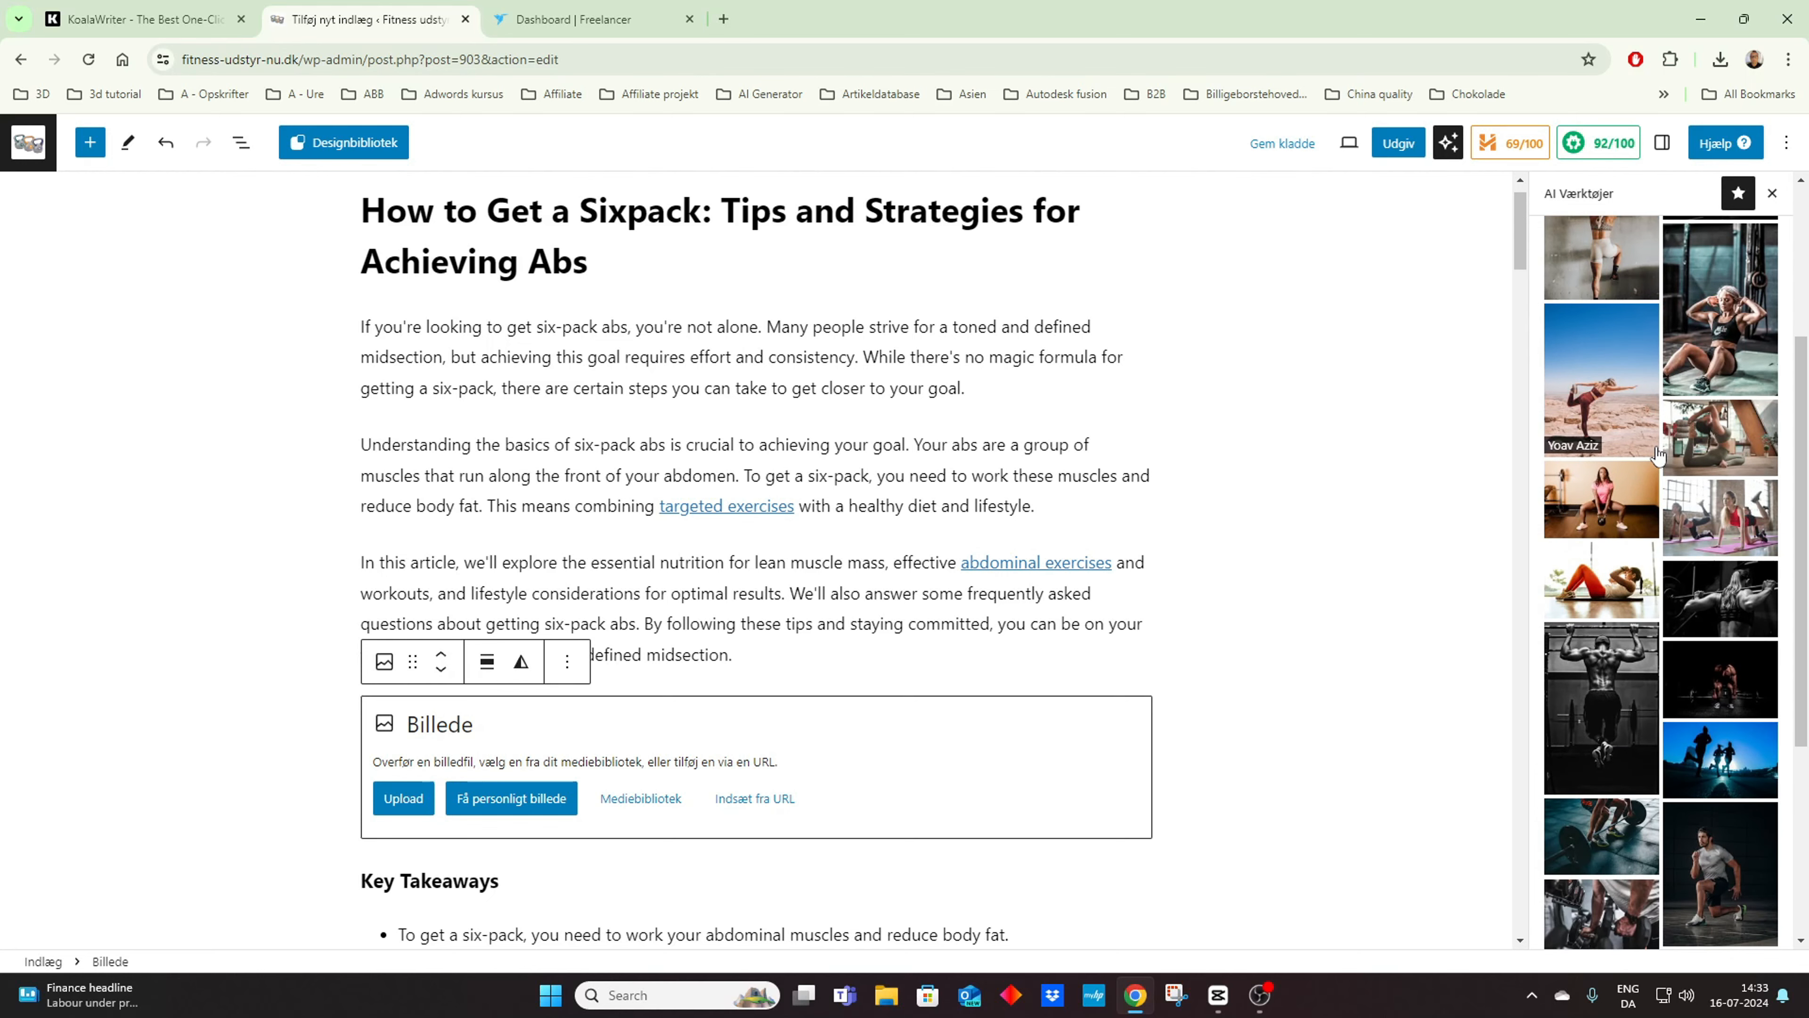
{"action": "scroll", "coordinate": [1658, 454], "scroll_direction": "down", "scroll_amount": 1}
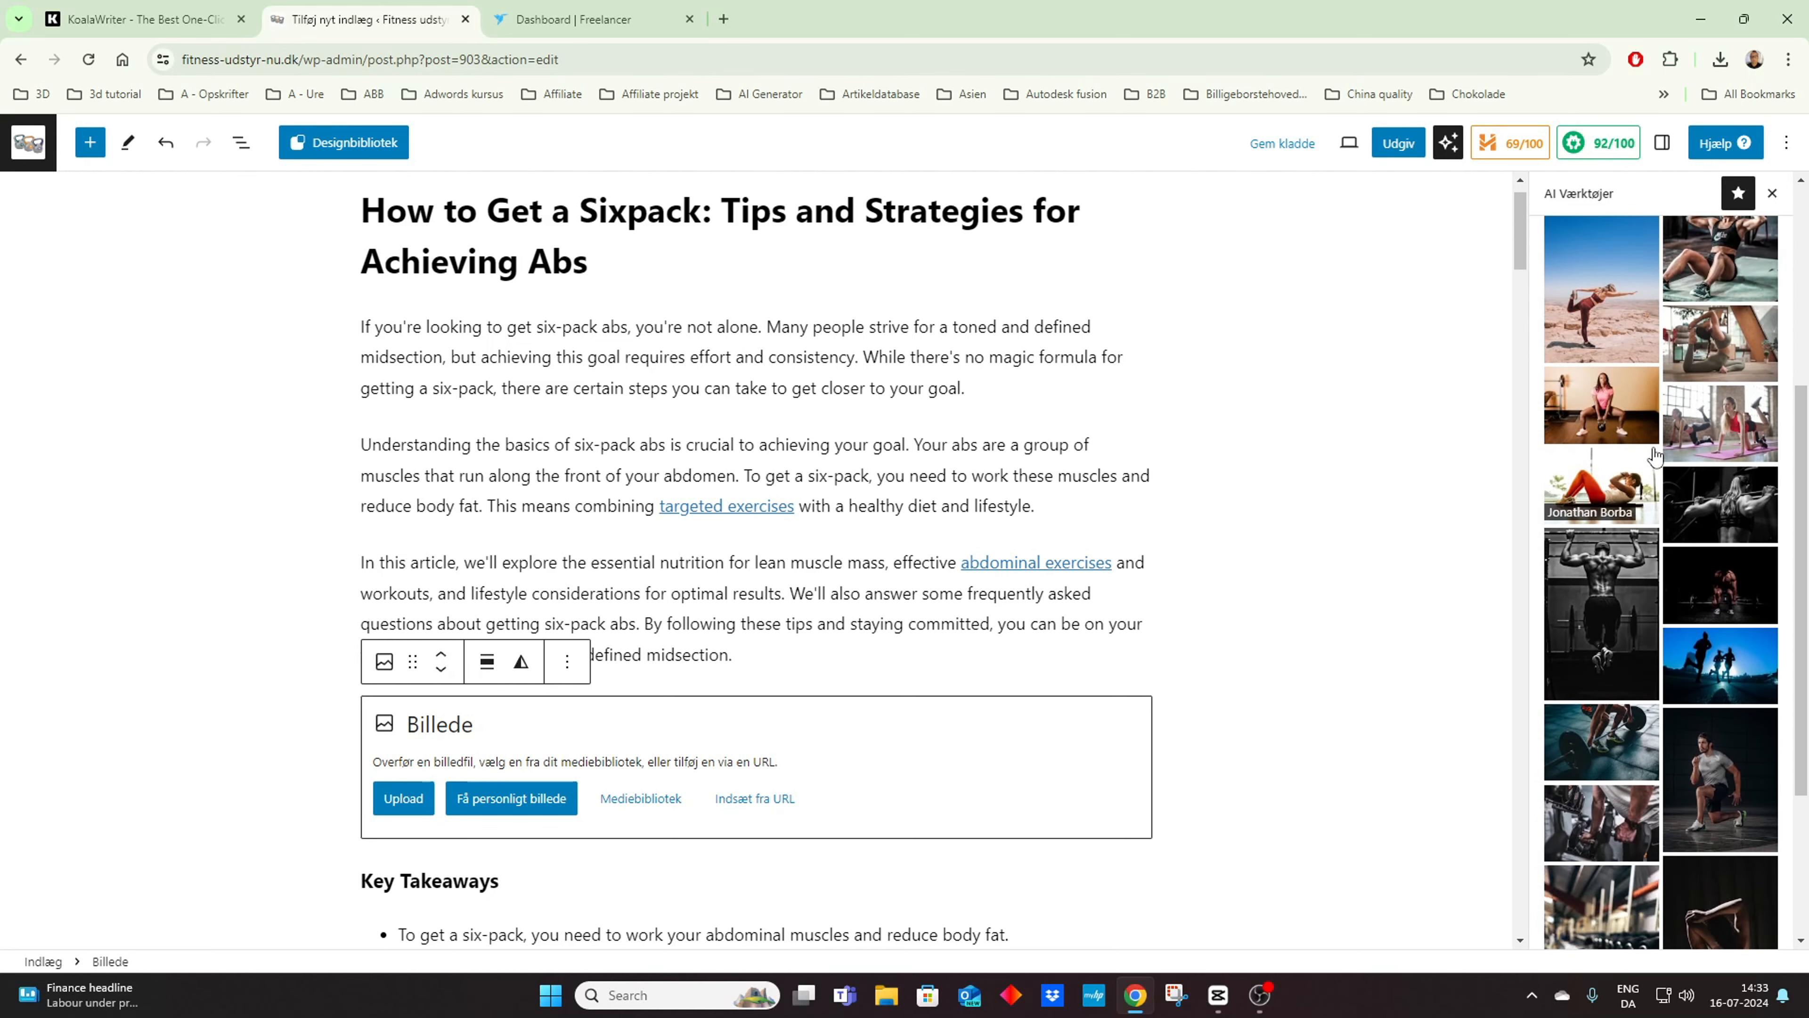
{"action": "scroll", "coordinate": [1654, 456], "scroll_direction": "down", "scroll_amount": 1}
{"action": "left_click", "coordinate": [1609, 402]}
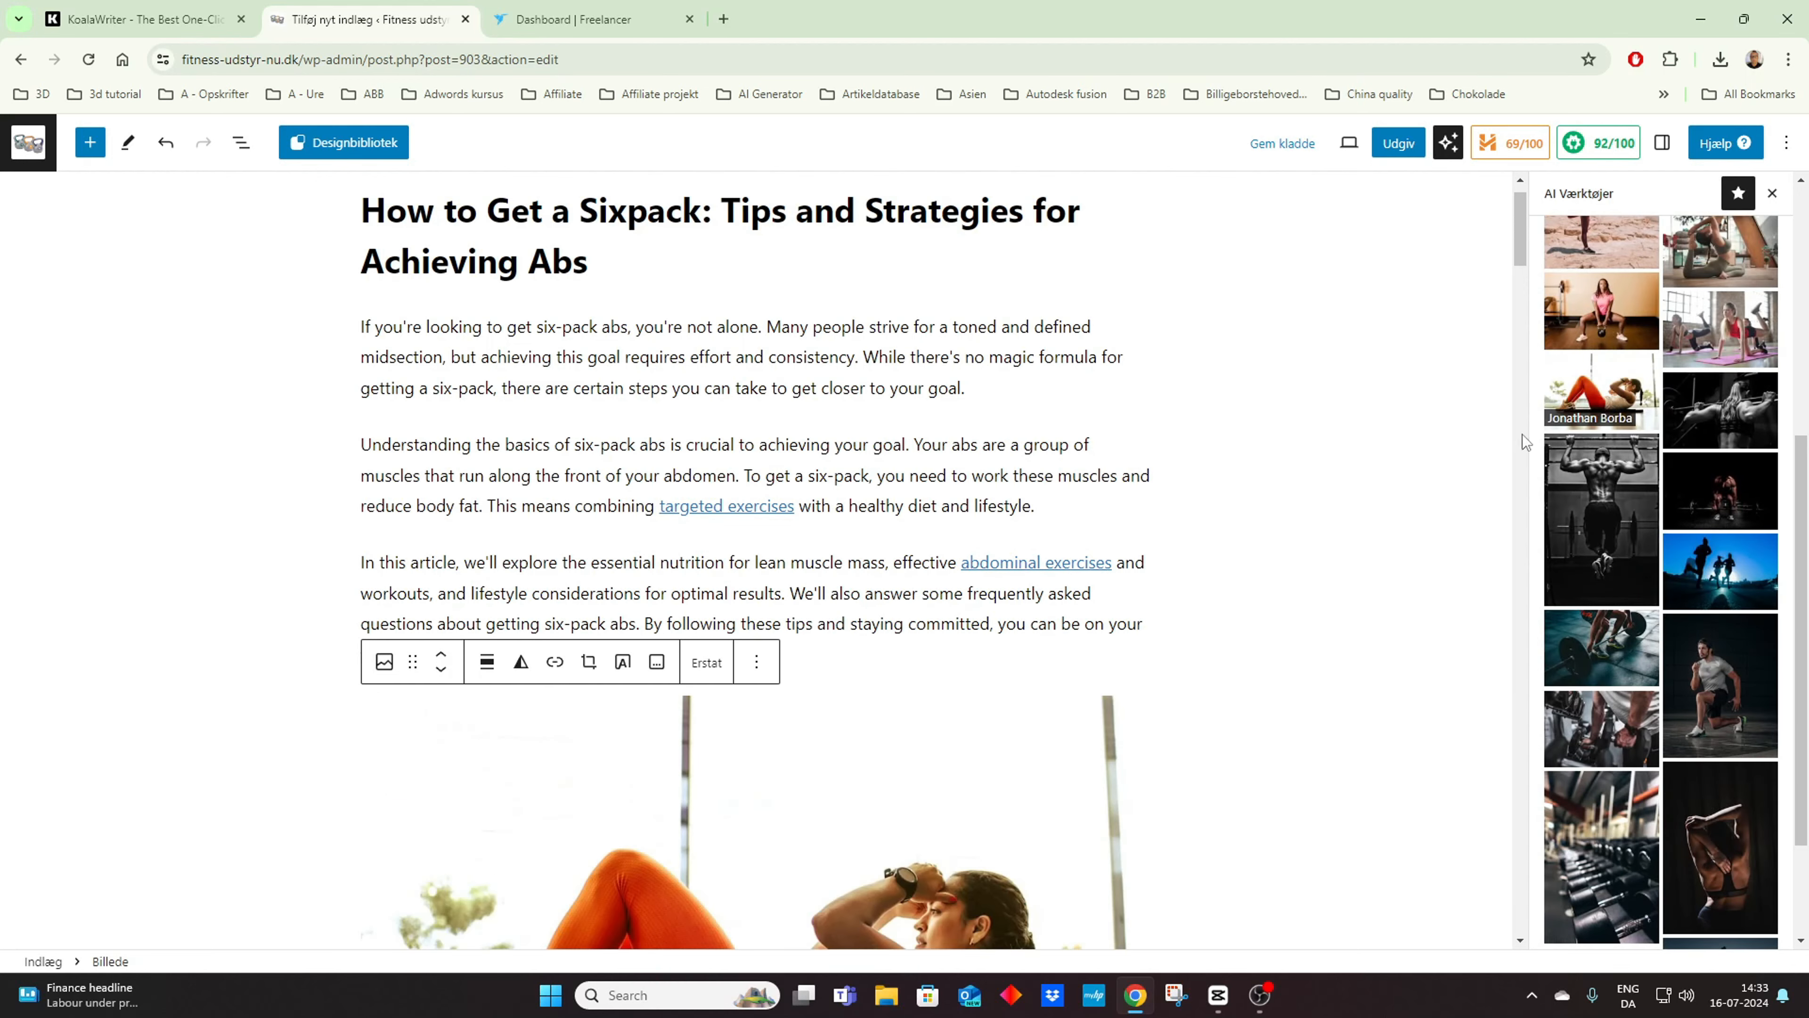
{"action": "scroll", "coordinate": [1305, 569], "scroll_direction": "down", "scroll_amount": 5}
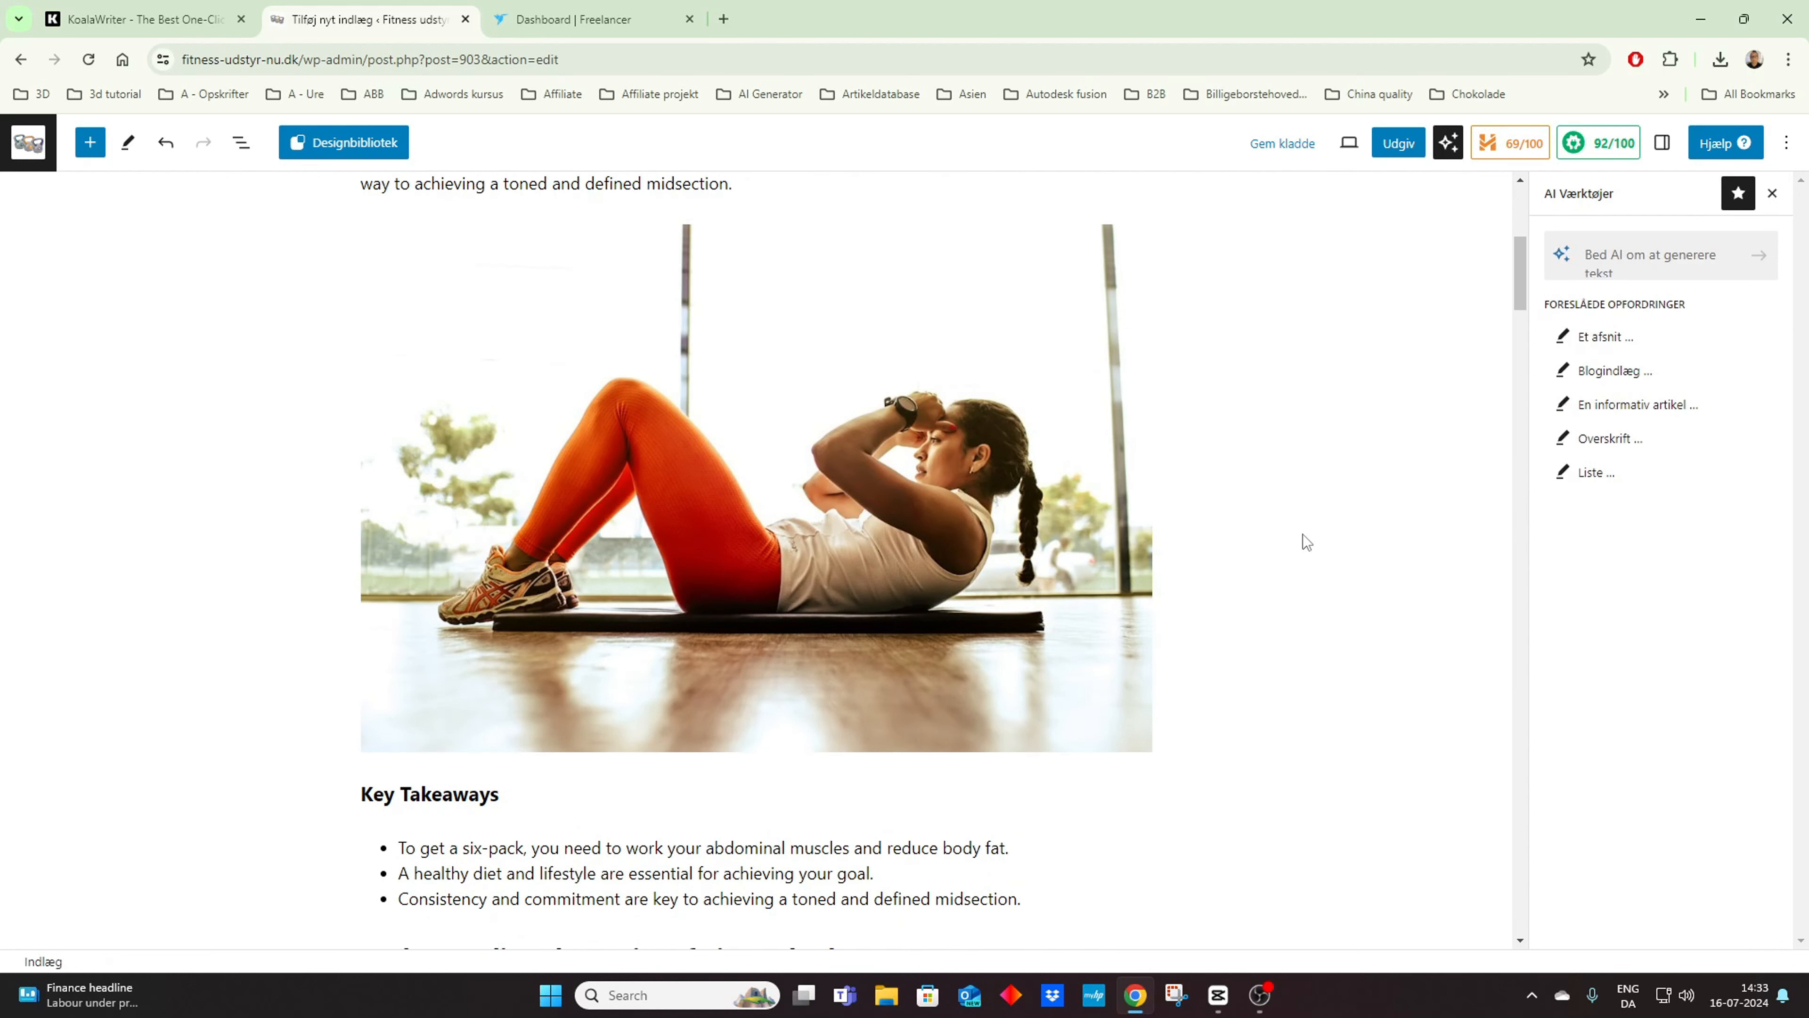
{"action": "left_click", "coordinate": [1006, 498]}
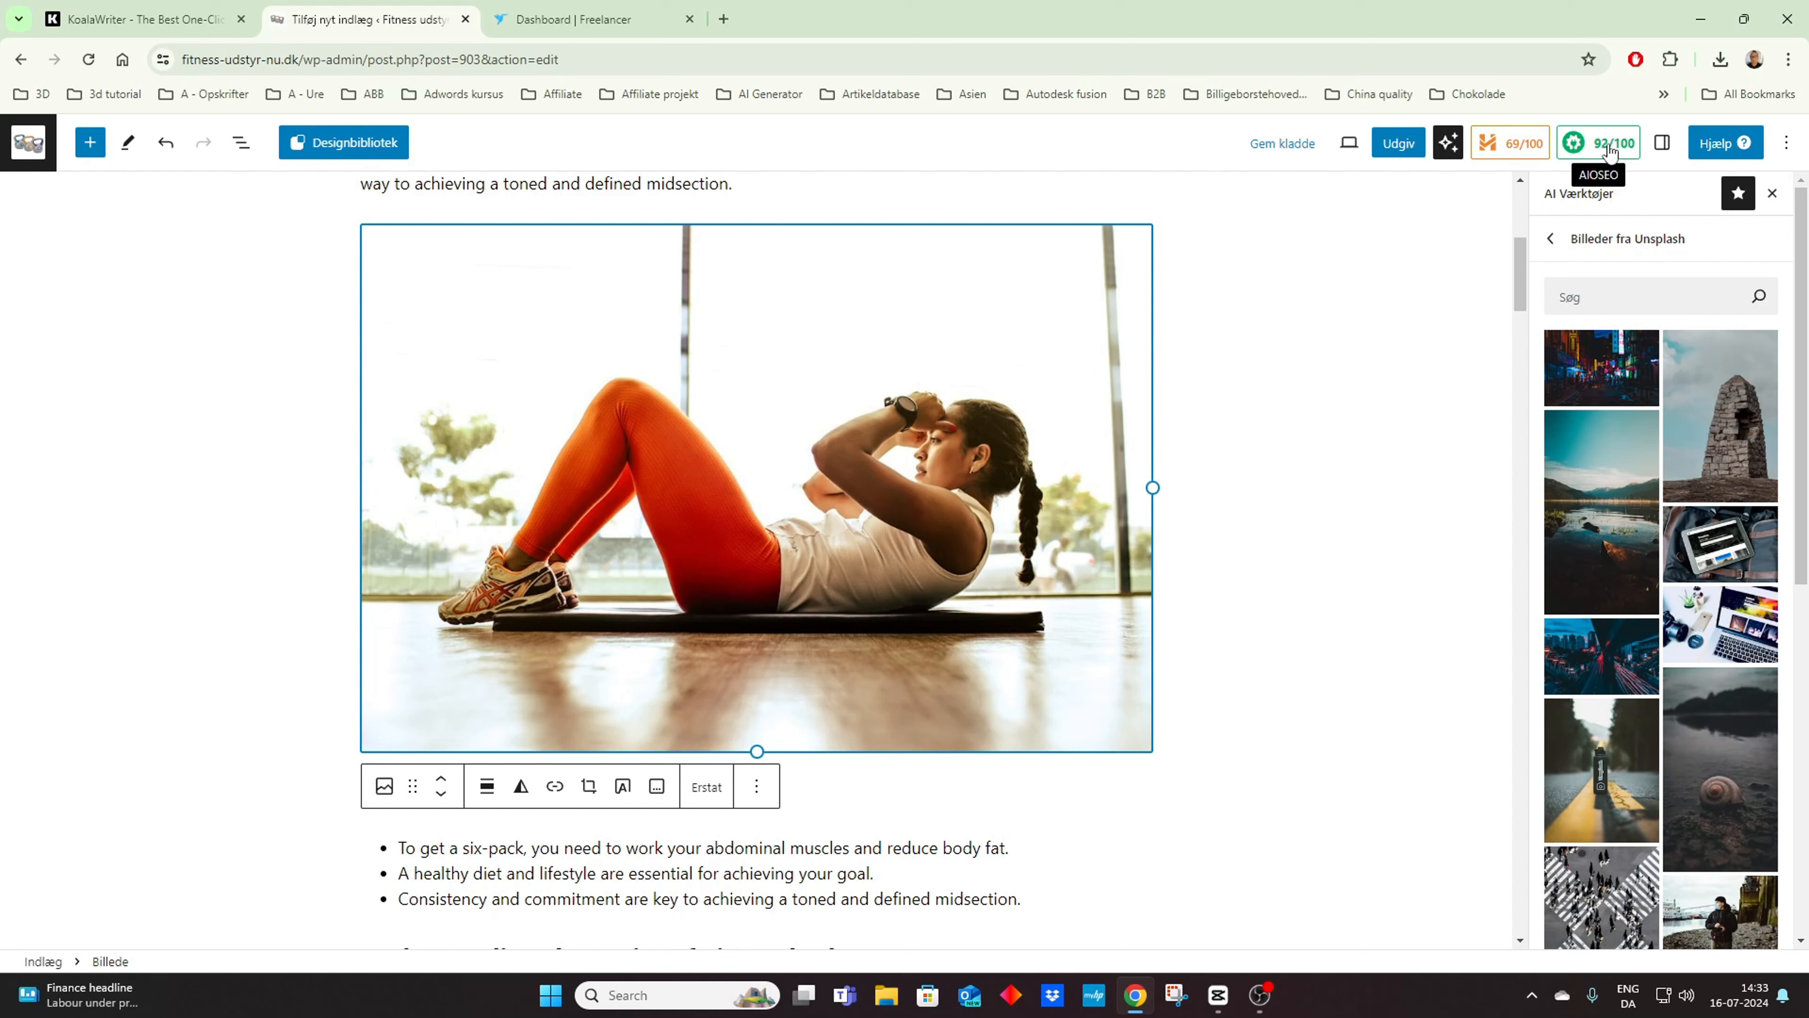
{"action": "left_click", "coordinate": [1365, 311]}
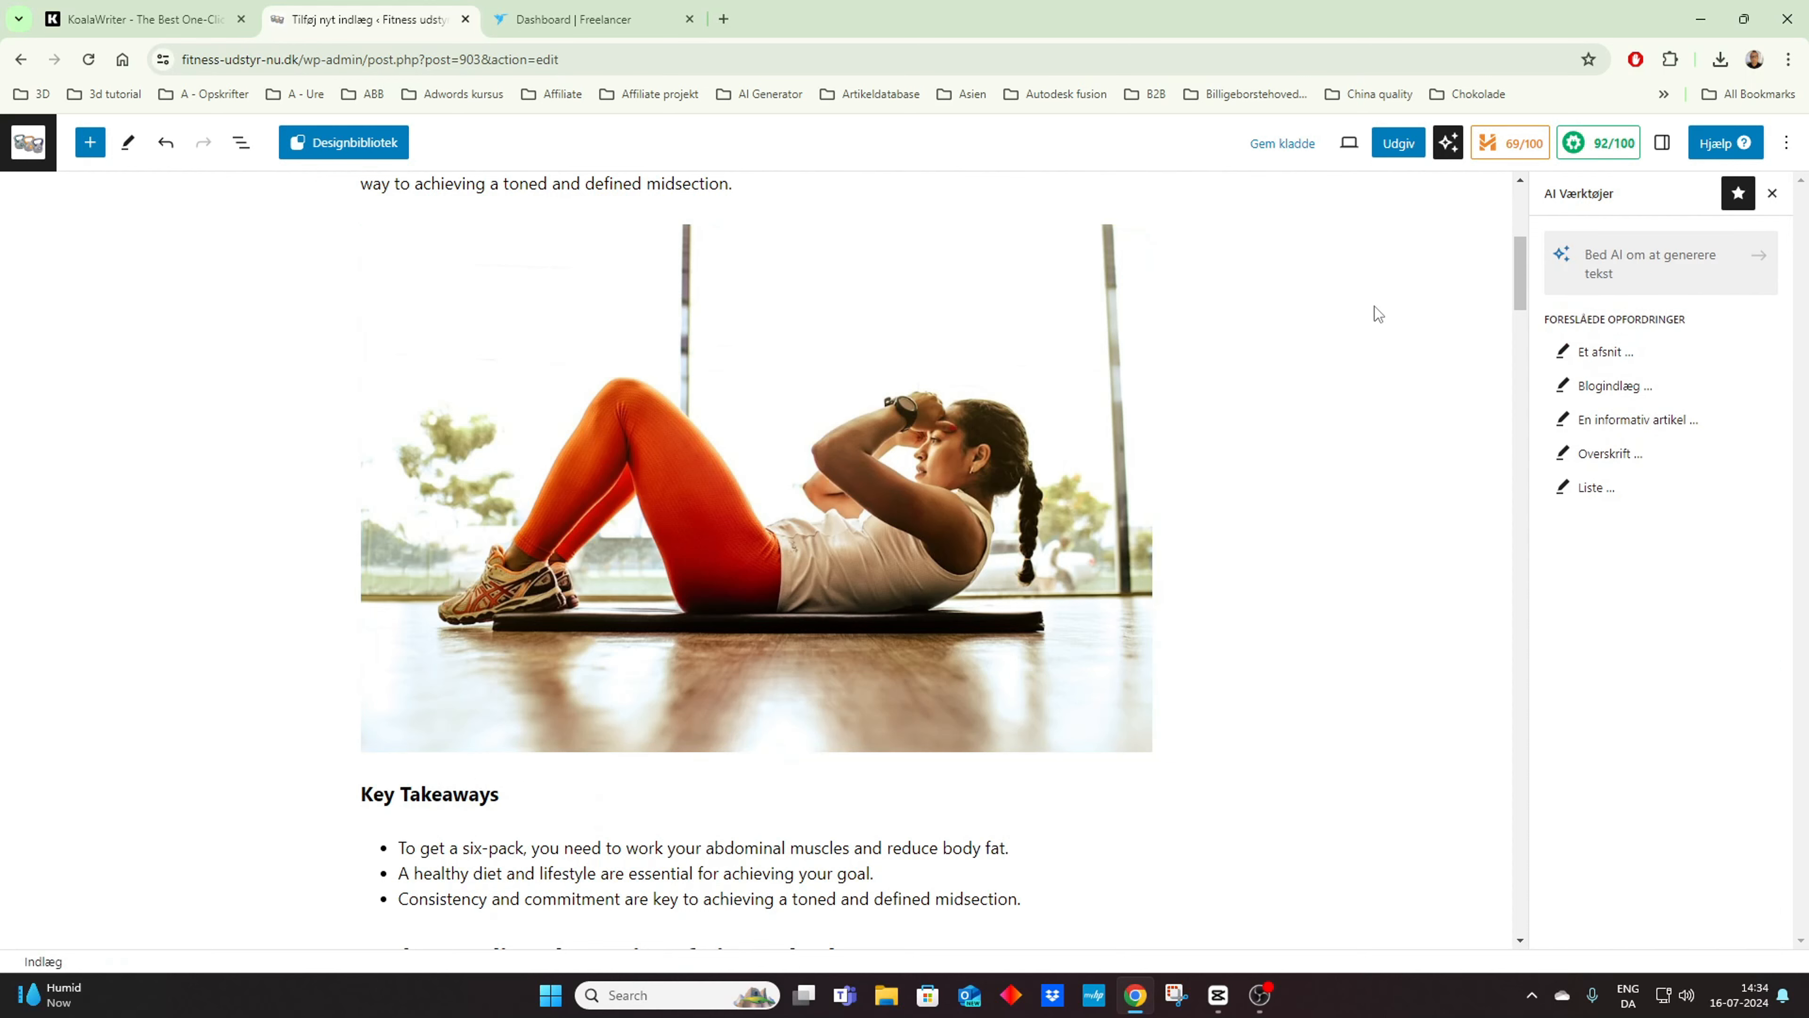
Step: Replace the AI tools with the post settings and choose the woman doing sit-ups in red leggings from the media library for the featured image
{"action": "left_click", "coordinate": [1772, 193]}
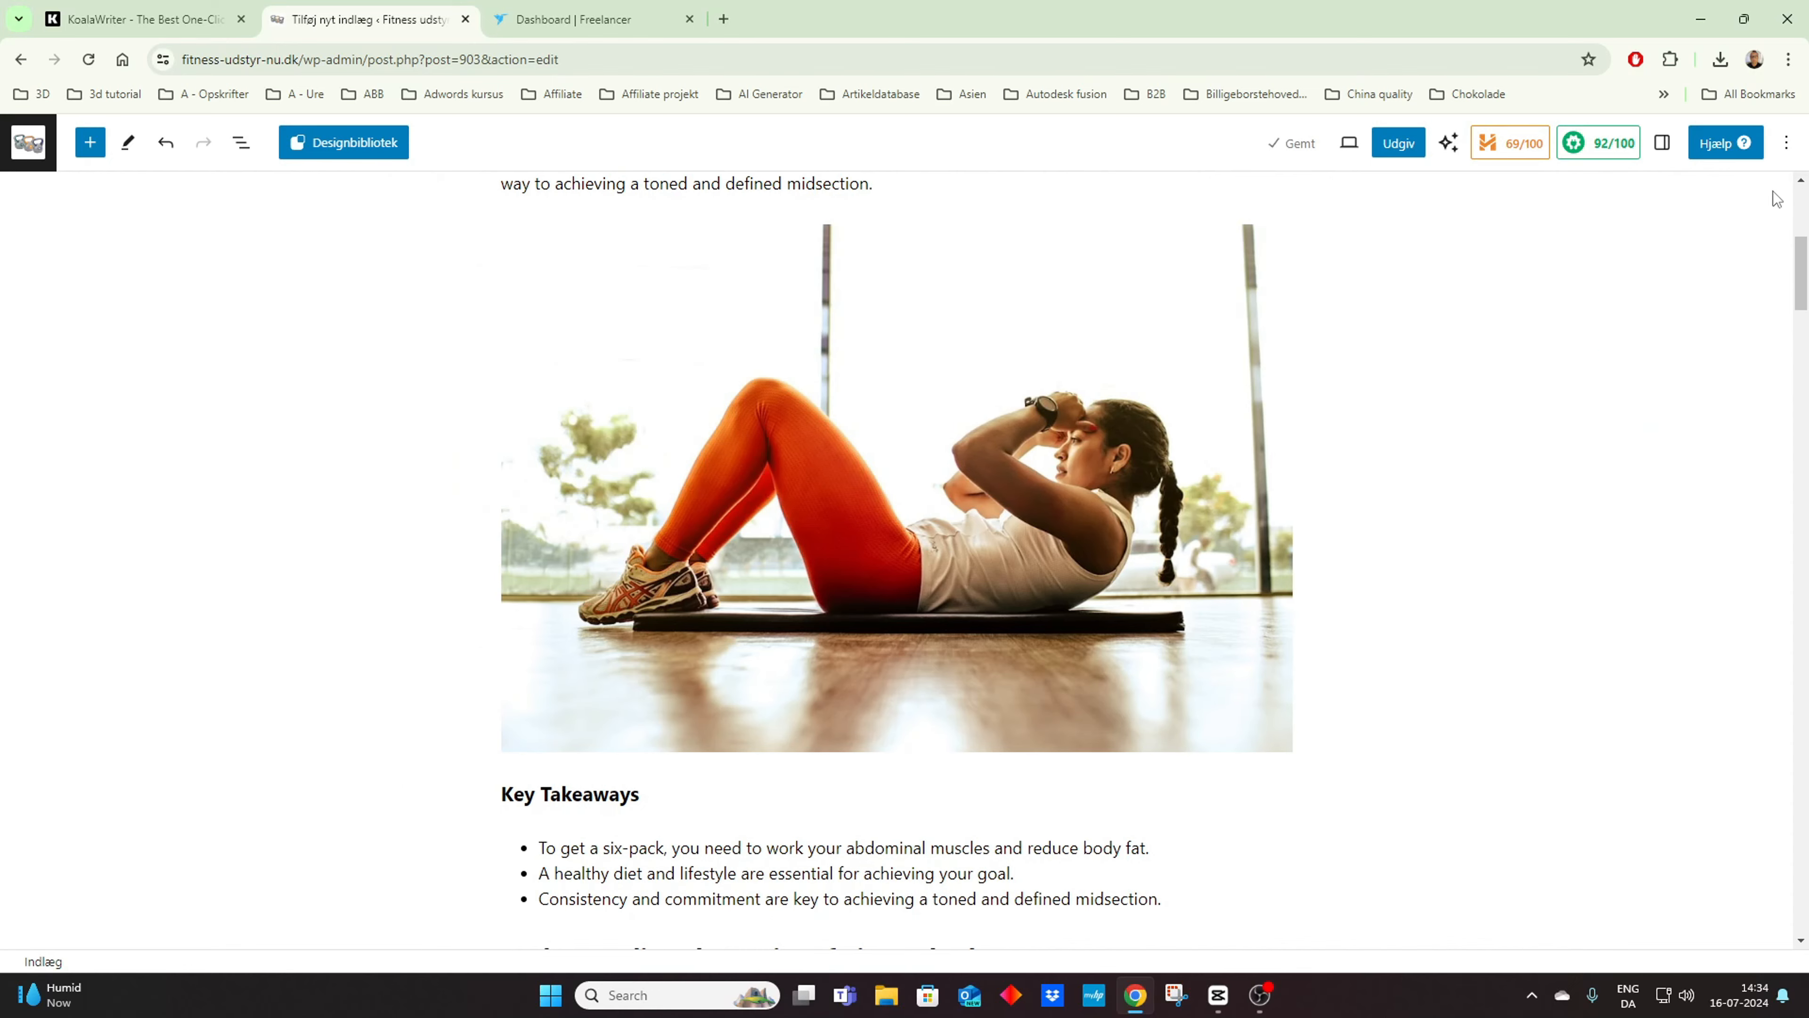
{"action": "left_click", "coordinate": [1662, 143]}
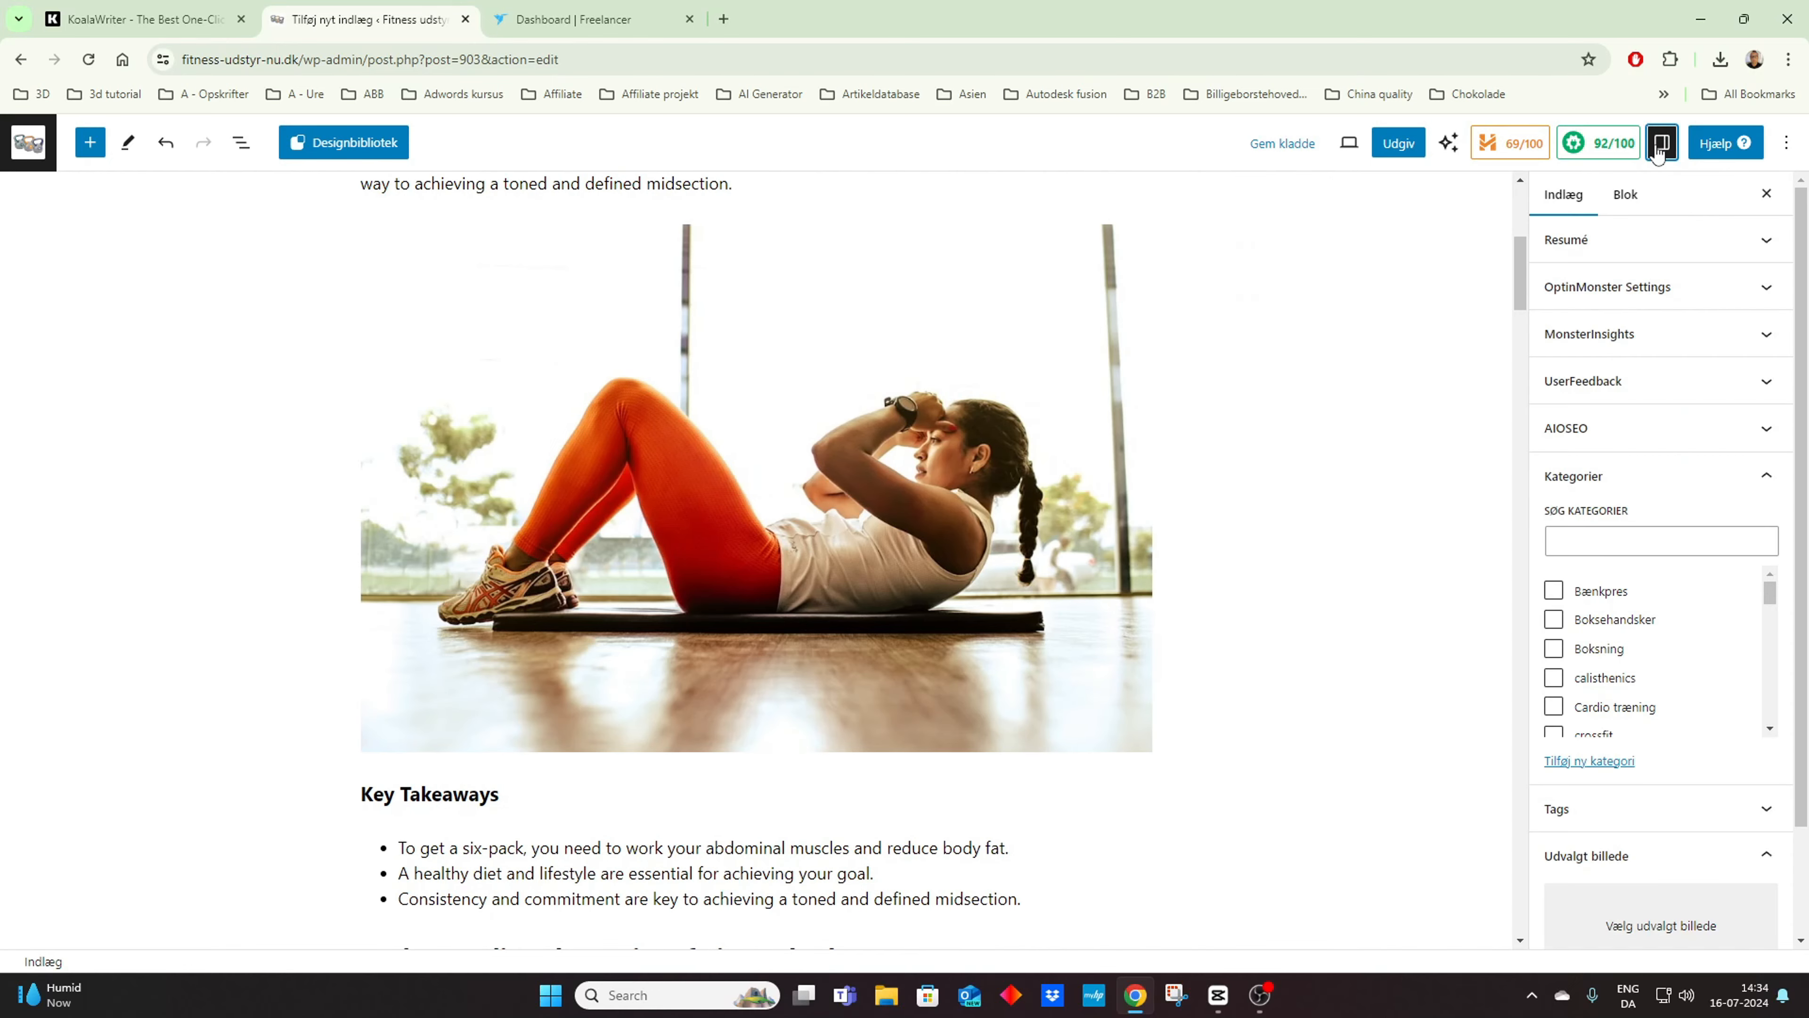
{"action": "scroll", "coordinate": [1595, 356], "scroll_direction": "down", "scroll_amount": 2}
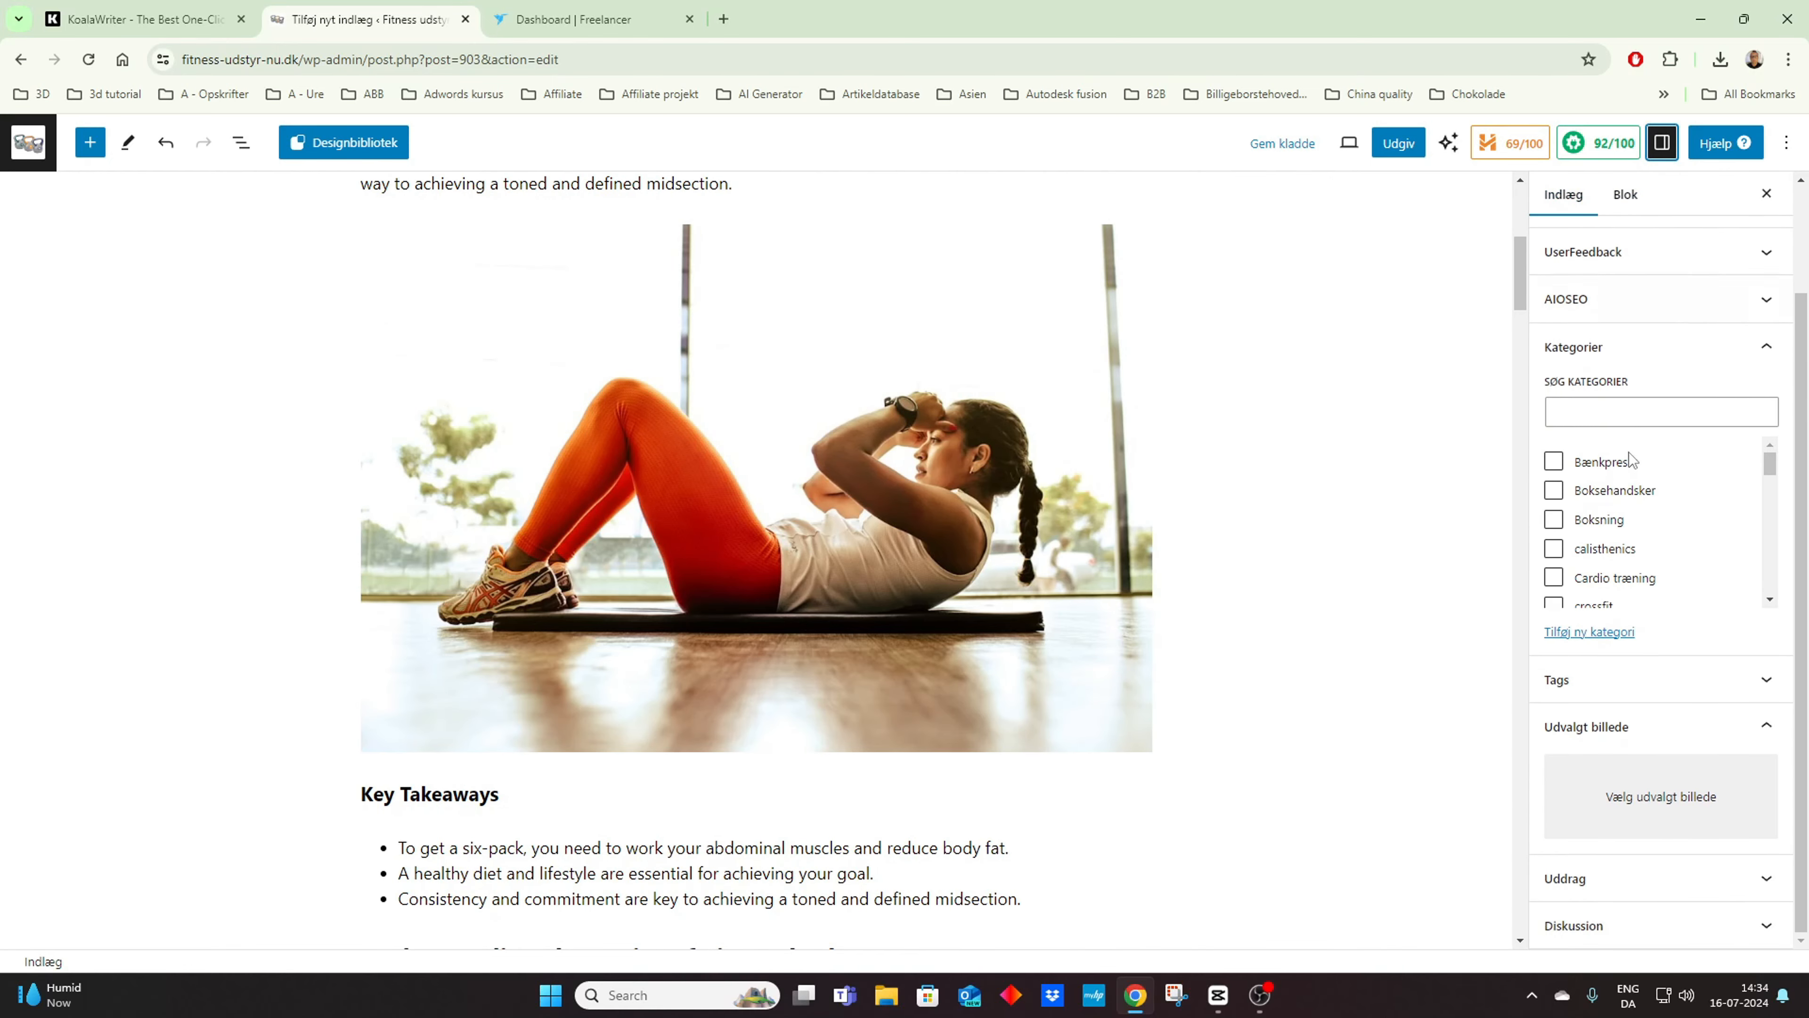
{"action": "scroll", "coordinate": [1630, 542], "scroll_direction": "down", "scroll_amount": 3}
{"action": "left_click", "coordinate": [1654, 802]}
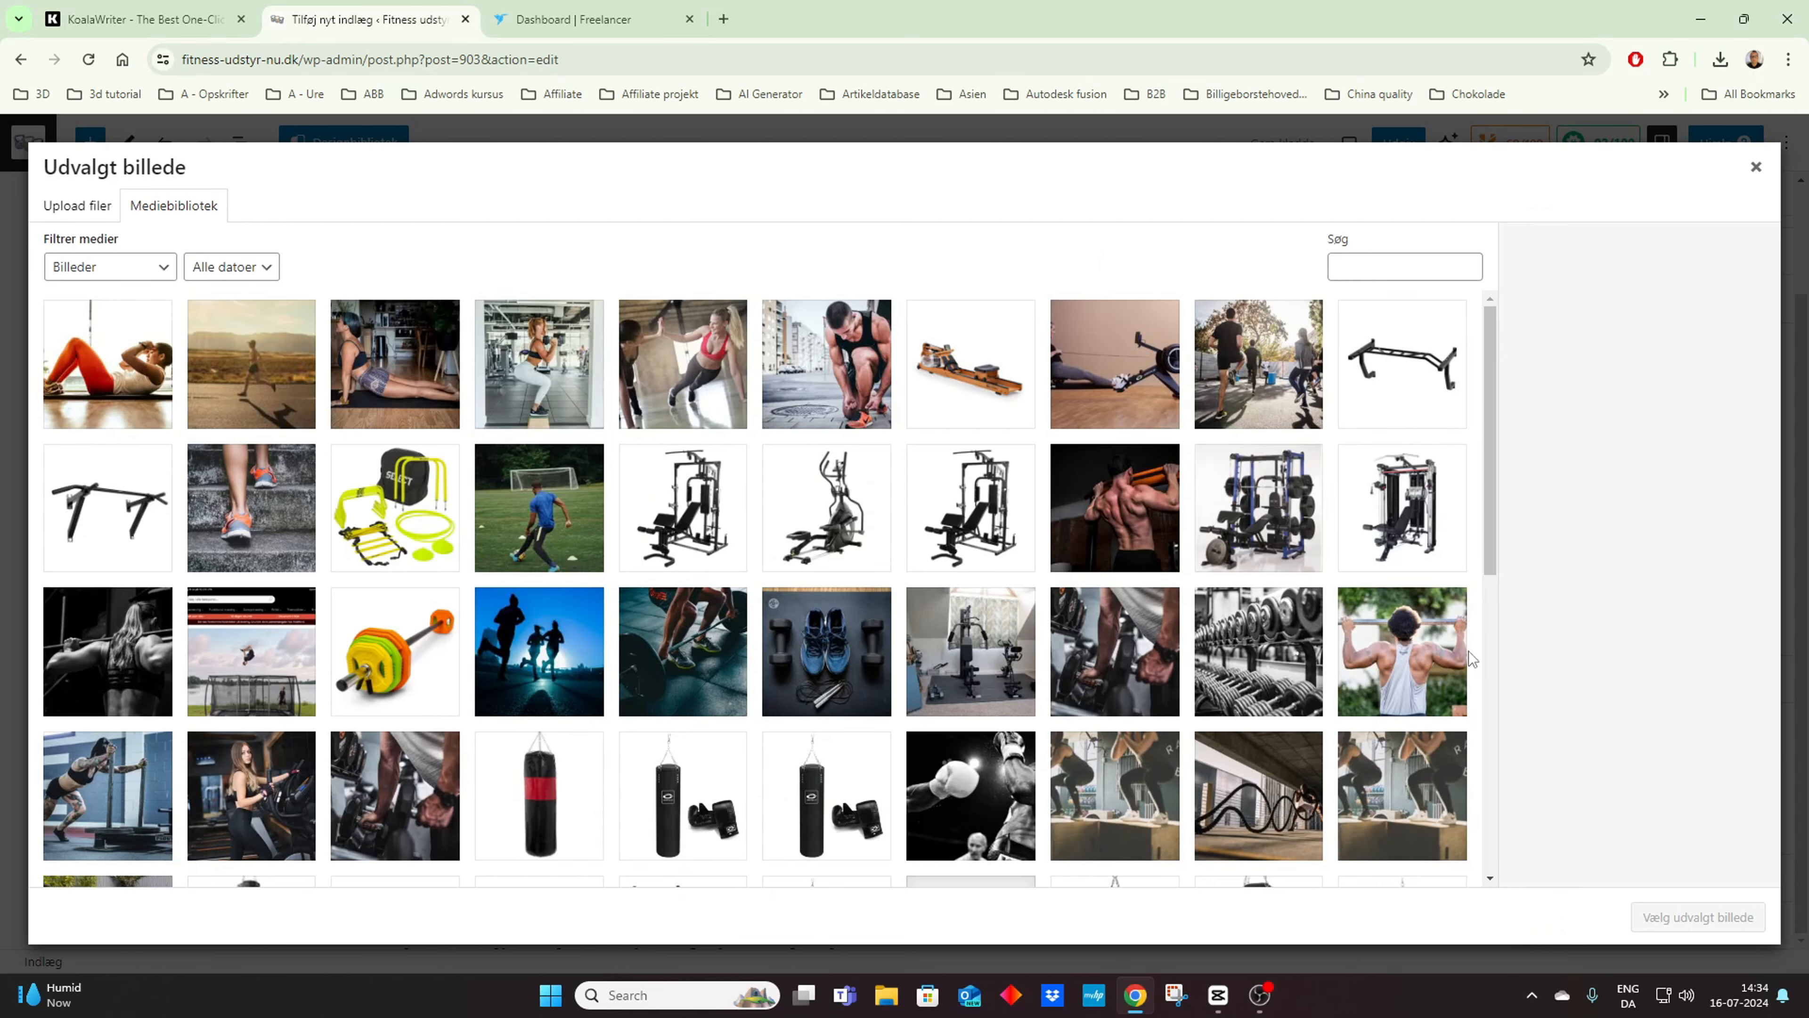
{"action": "left_click", "coordinate": [100, 382]}
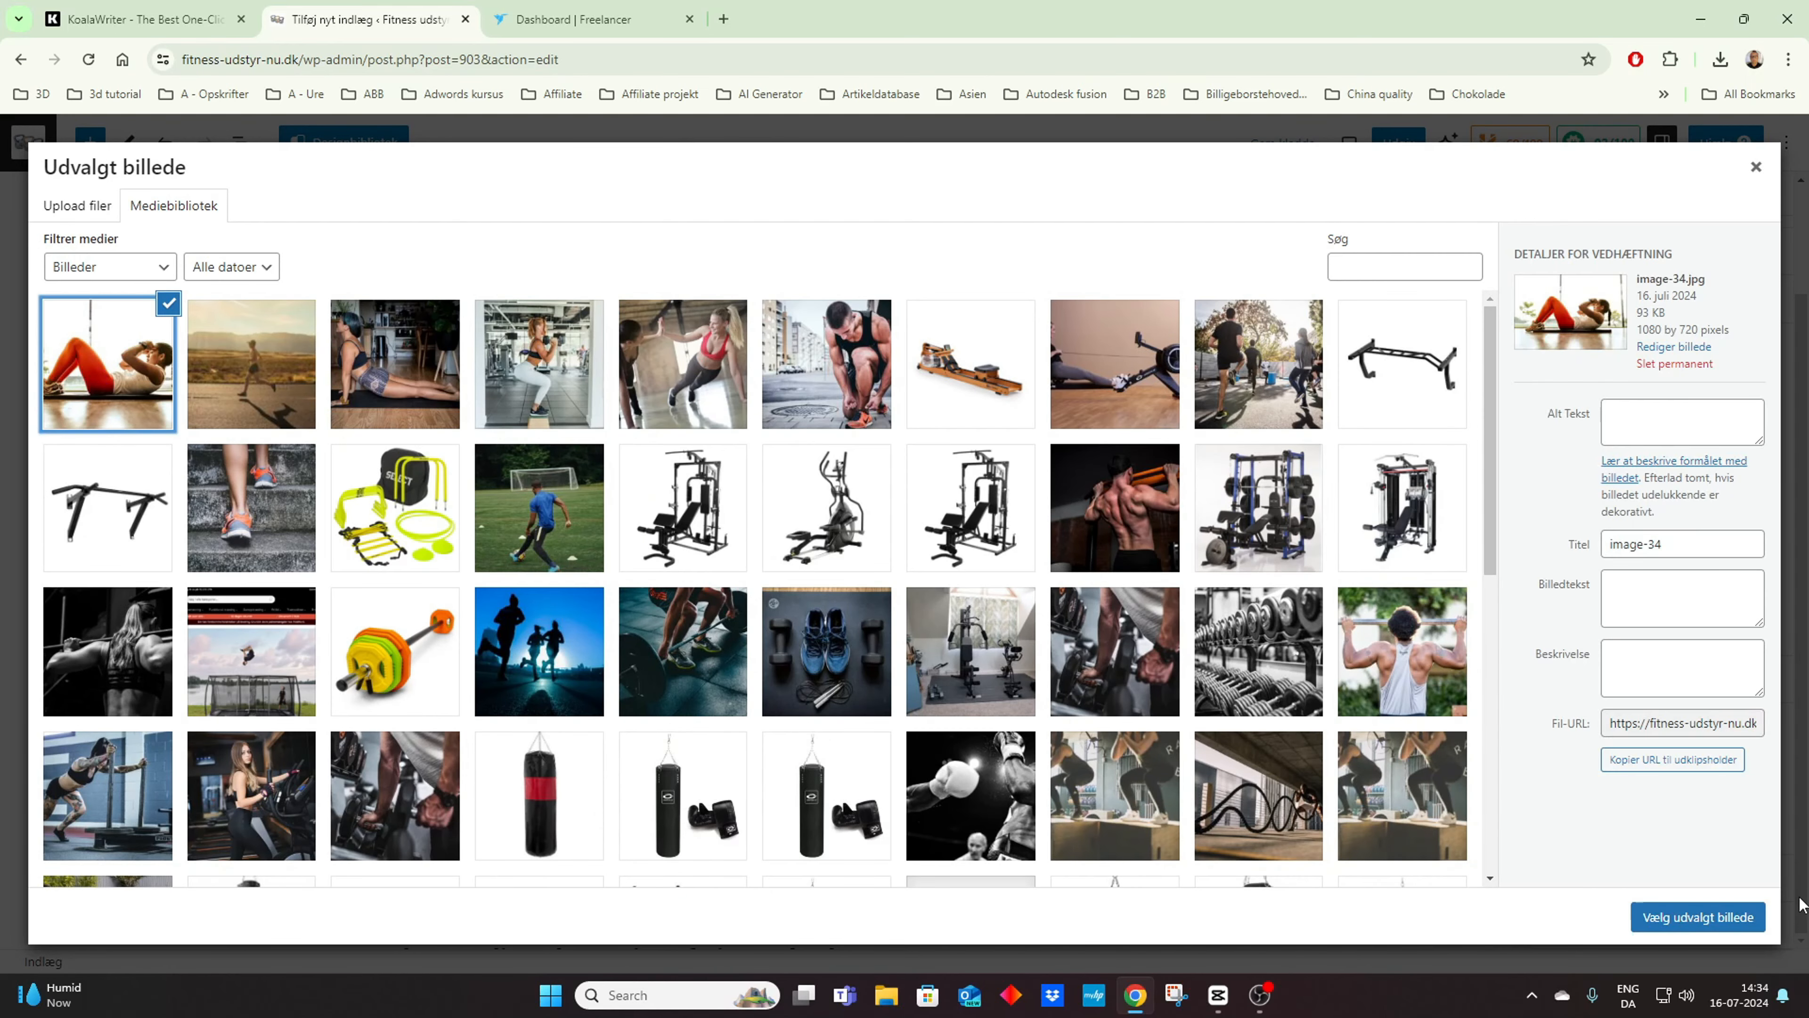
Step: Enter "sicpack exercise" as the sit-up photo's alt text
{"action": "left_click", "coordinate": [1646, 428]}
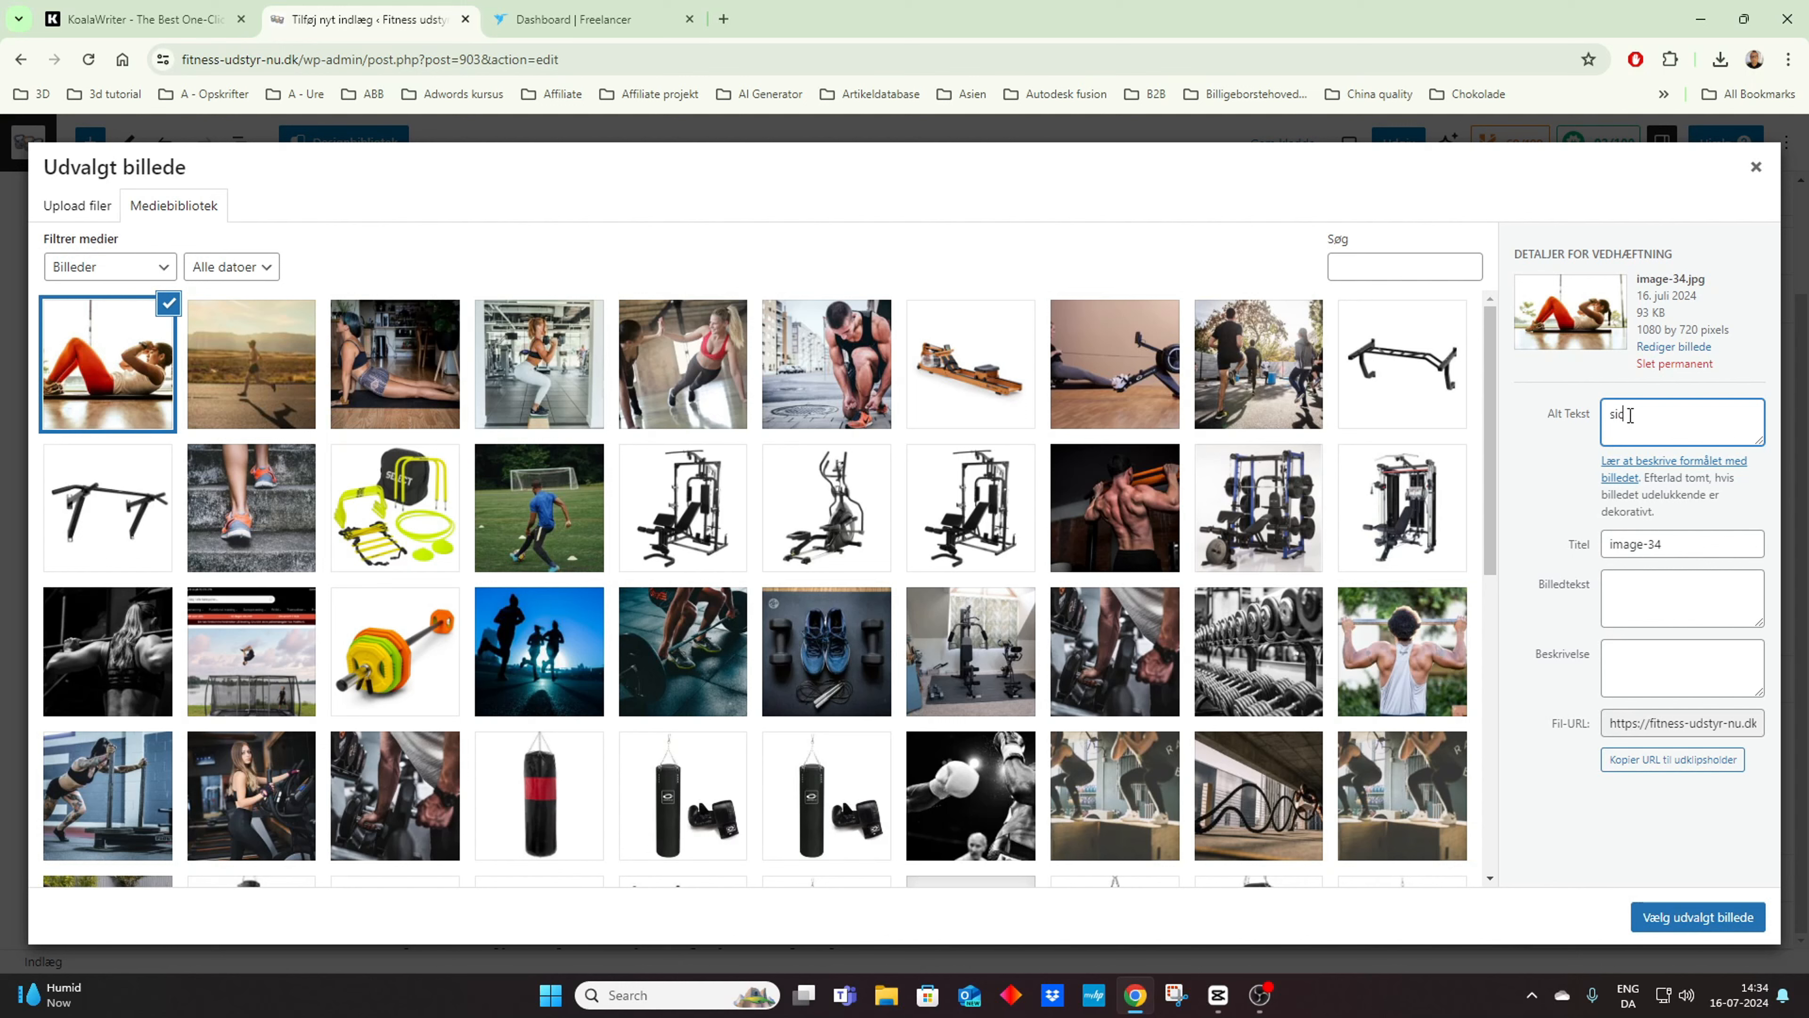
{"action": "type", "text": "pack"}
{"action": "type", "text": " exe"}
{"action": "type", "text": "rcoxe"}
{"action": "type", "text": "ise"}
Step: Copy the alt text "sicpack exercise" into the photo's caption and use it to replace the image title
{"action": "left_click_drag", "start_coordinate": [1713, 416], "coordinate": [1564, 430]}
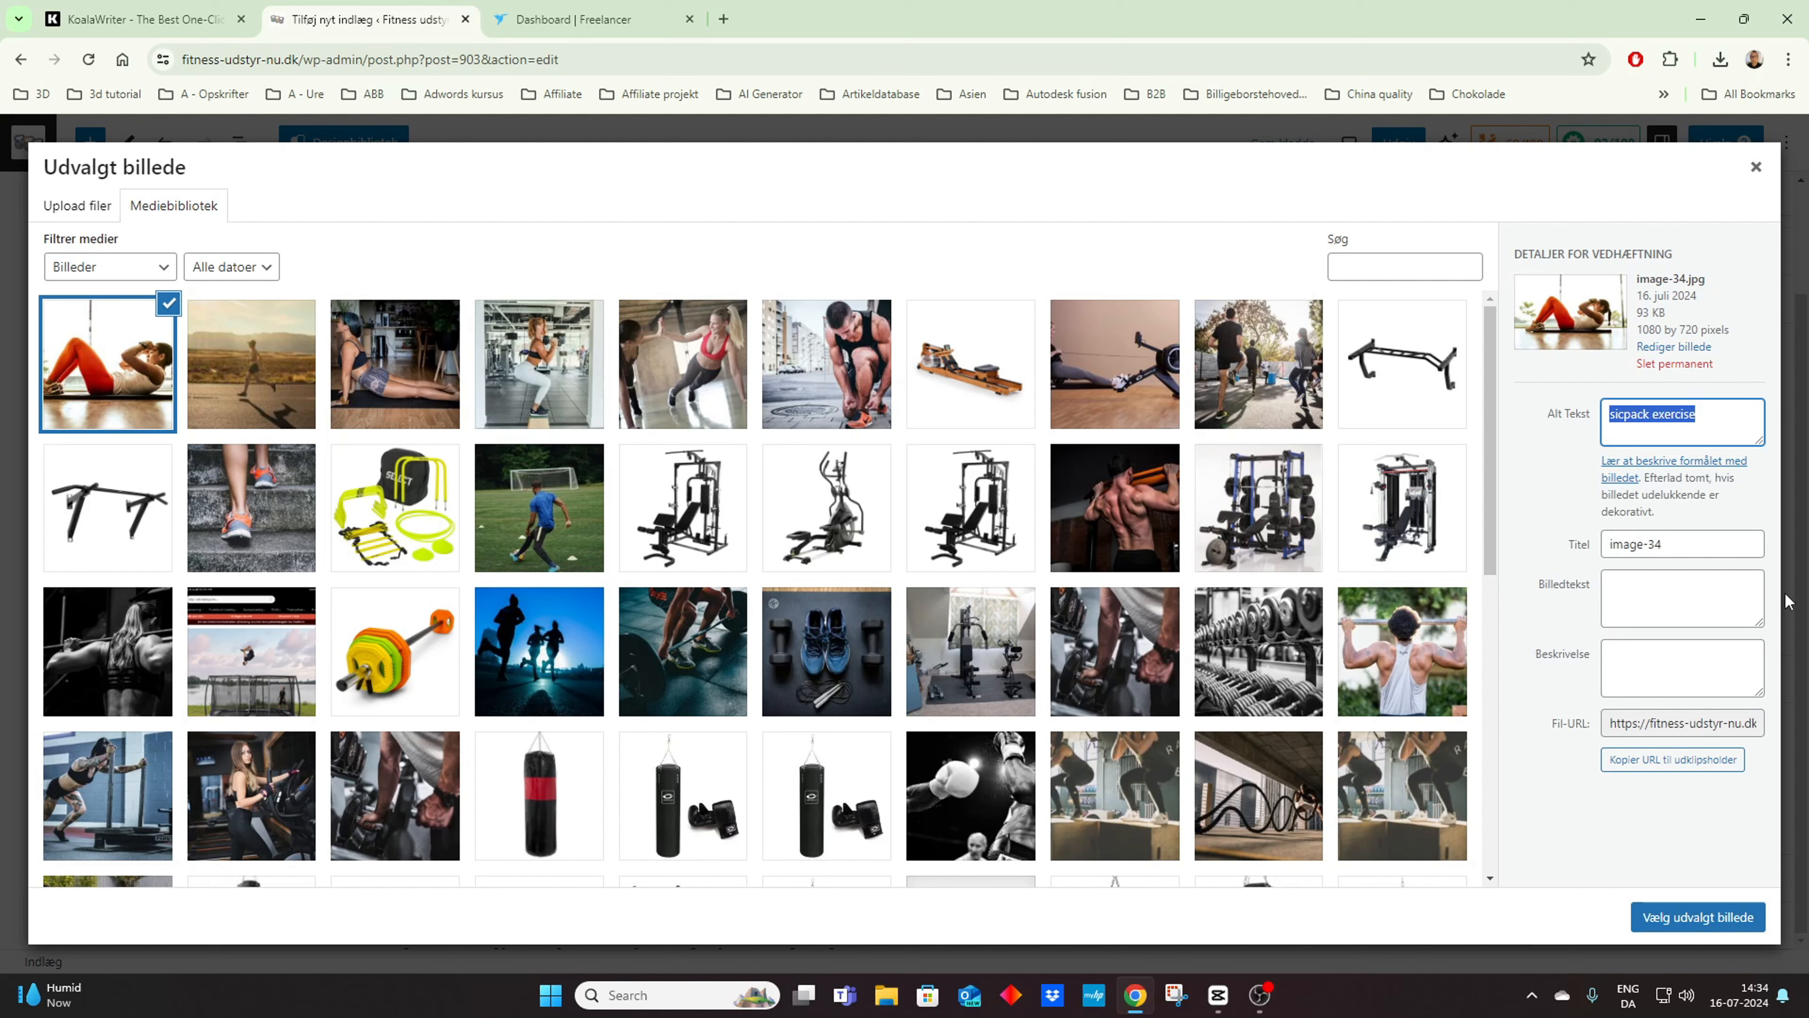
{"action": "key", "text": "ctrl+c"}
{"action": "left_click", "coordinate": [1664, 587]}
{"action": "key", "text": "ctrl+v"}
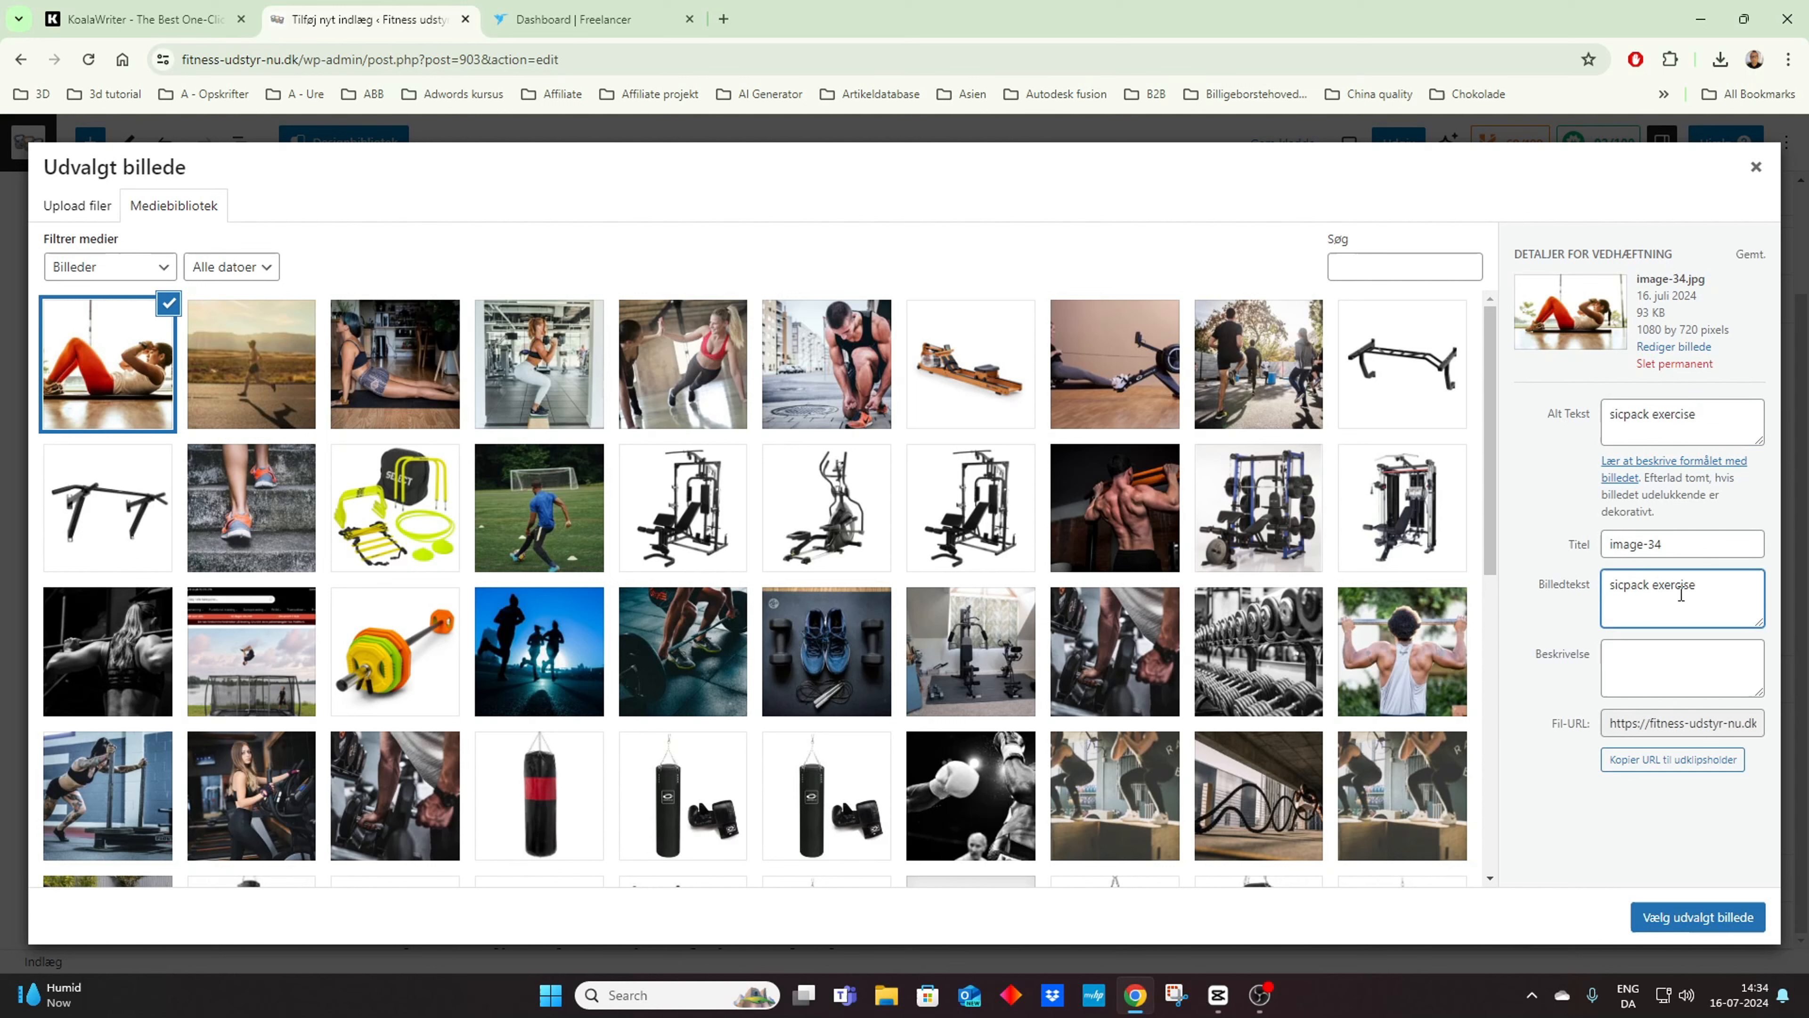
{"action": "left_click_drag", "start_coordinate": [1665, 546], "coordinate": [1595, 554]}
{"action": "key", "text": "ctrl+v"}
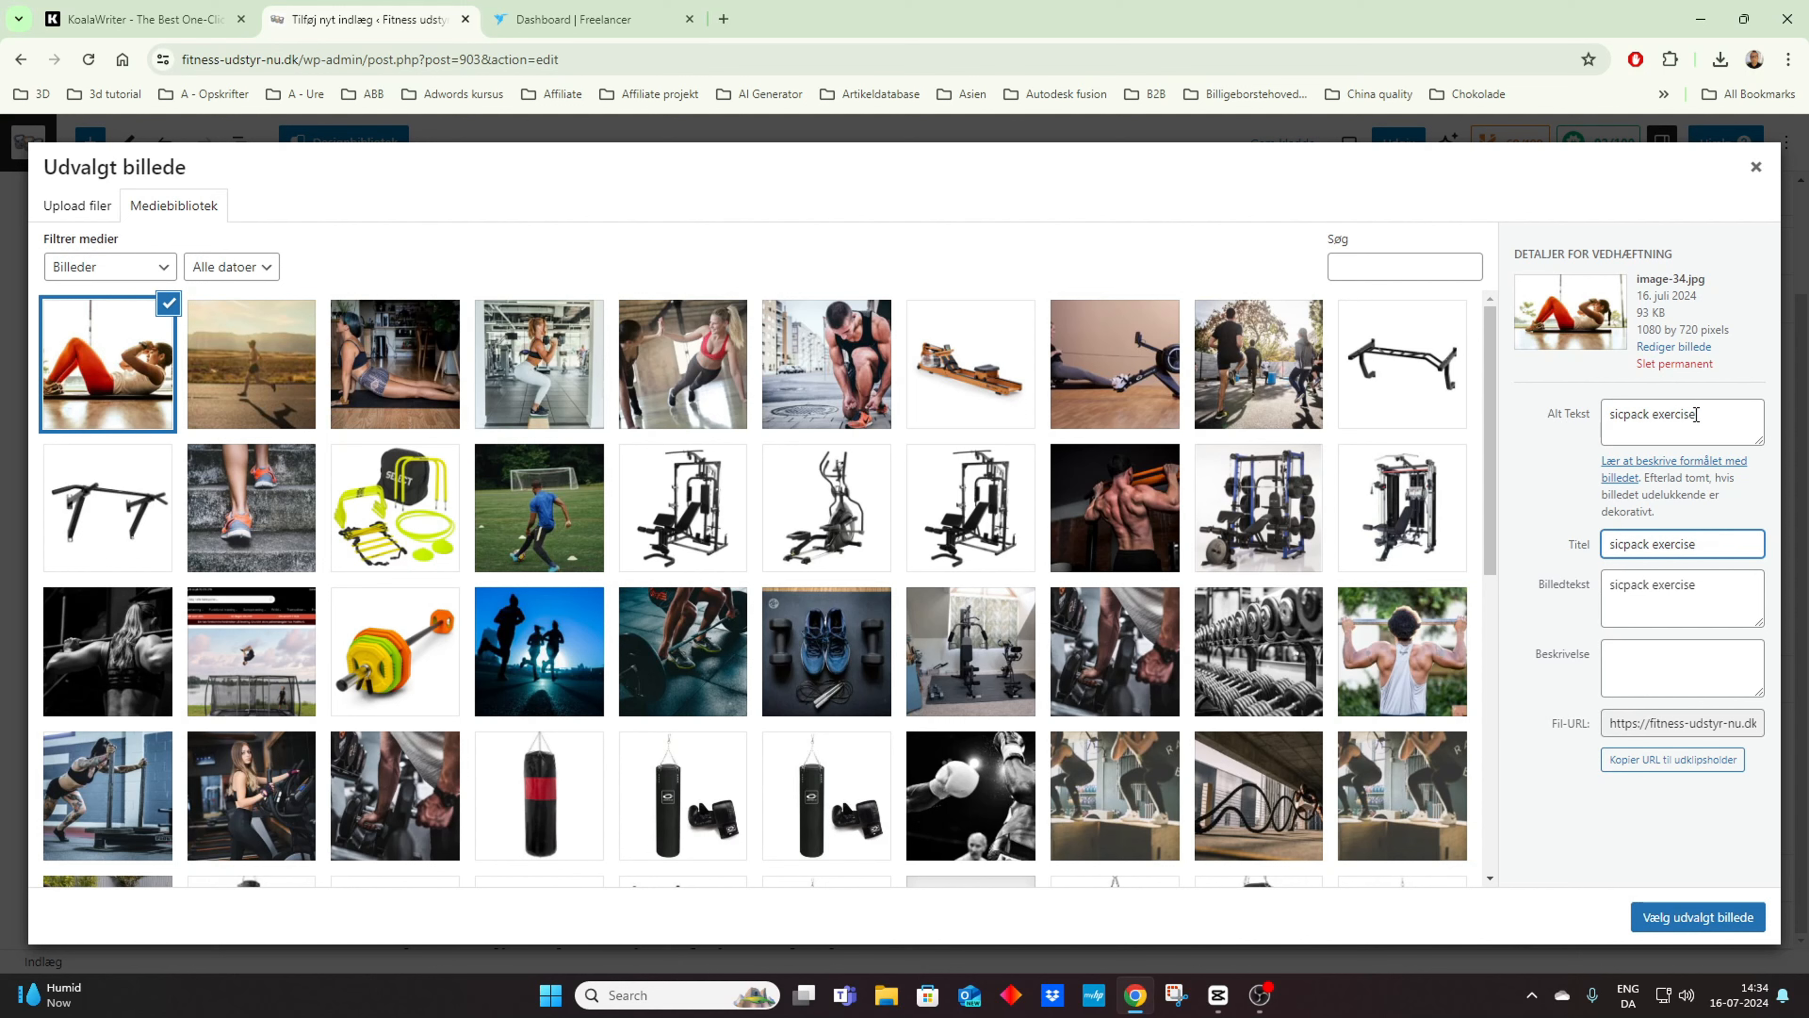
Step: Replace the space in the photo's title with an underscore so it reads "sicpack_exercise"
{"action": "left_click", "coordinate": [1654, 414]}
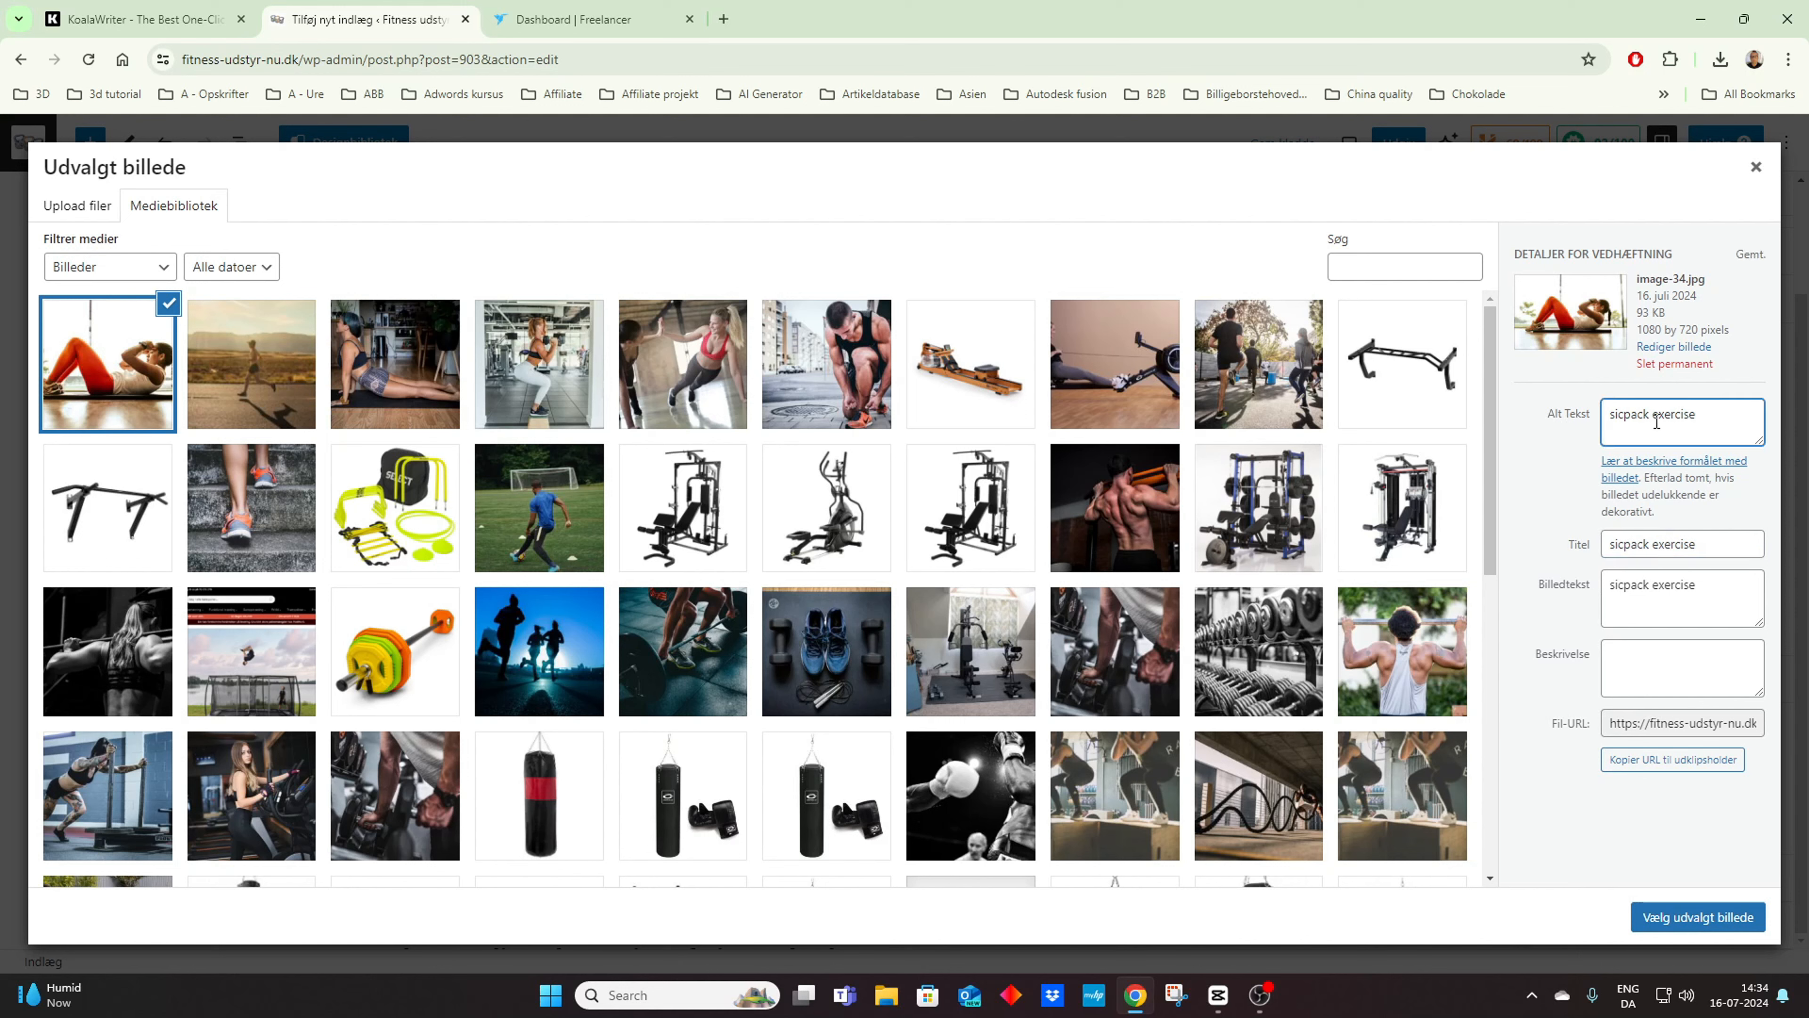
{"action": "key", "text": "BackSpace"}
{"action": "left_click", "coordinate": [1654, 544]}
{"action": "key", "text": "BackSpace"}
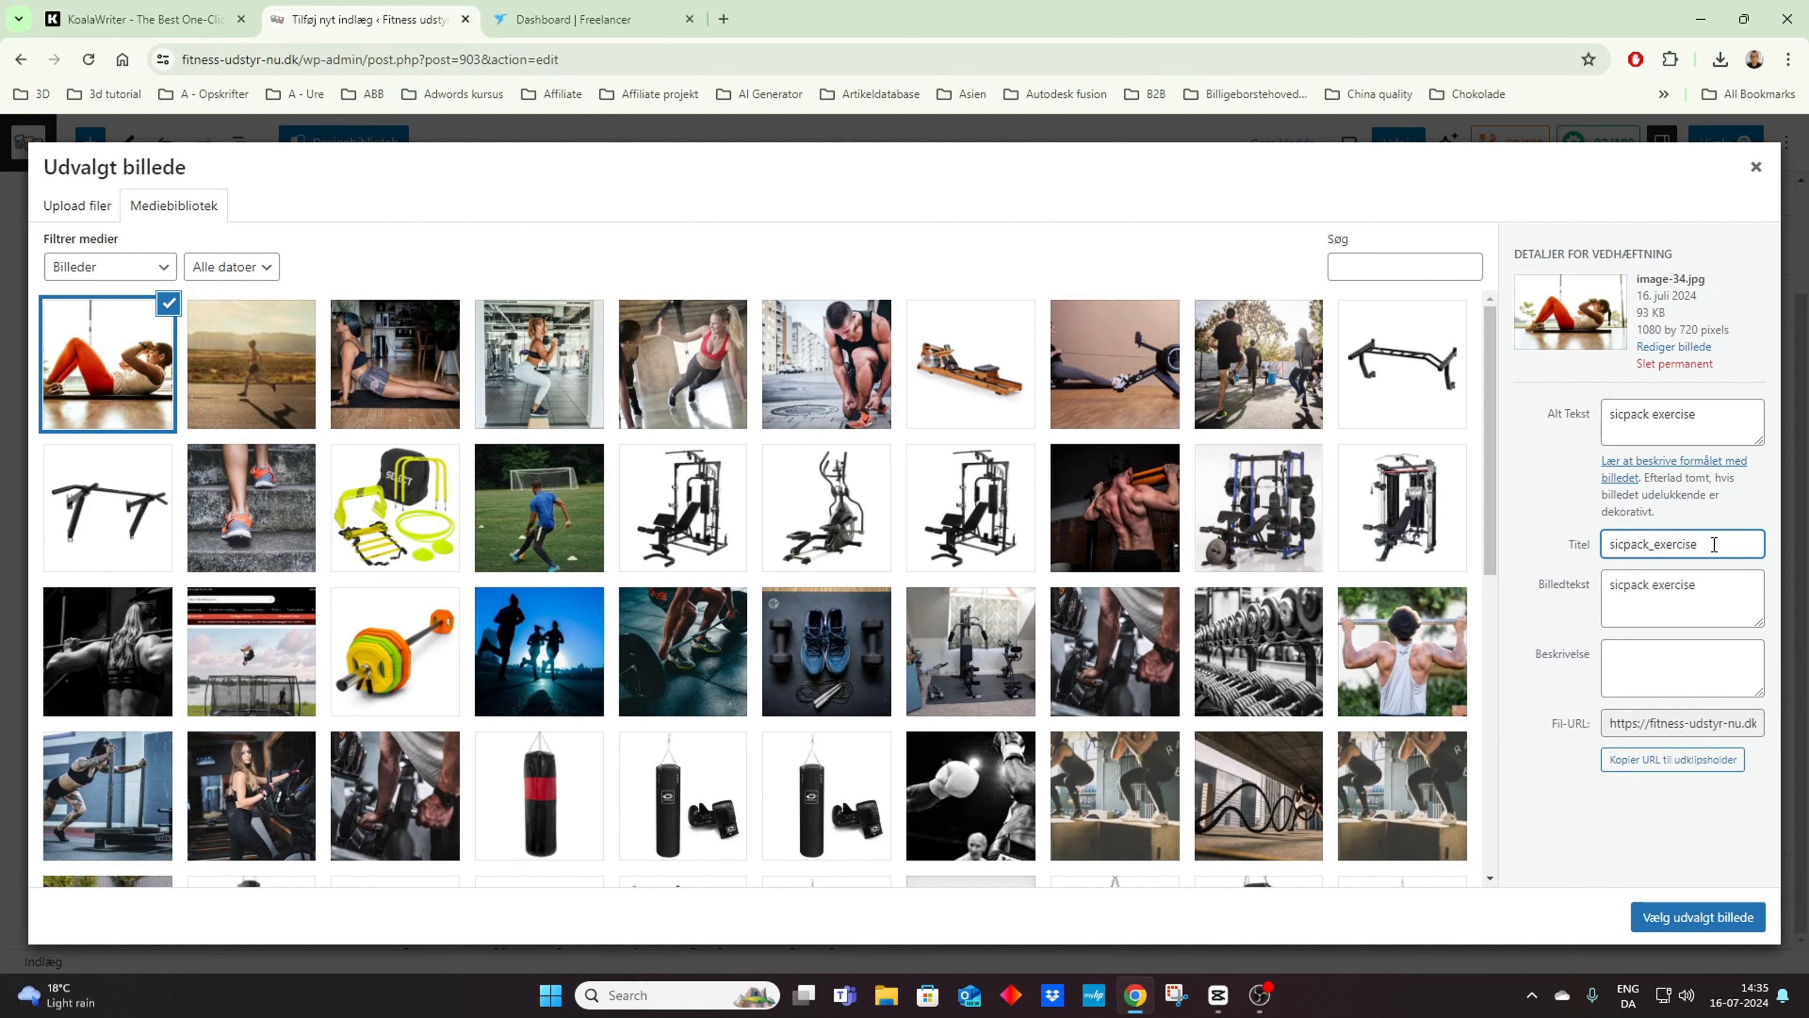
Step: Rework the spelling and word separators in the photo's title, and set the photo as the post's featured image
{"action": "left_click", "coordinate": [1625, 544]}
{"action": "key", "text": "BackSpace"}
{"action": "type", "text": "x"}
{"action": "key", "text": "BackSpace"}
{"action": "type", "text": "-"}
{"action": "left_click", "coordinate": [1659, 544]}
{"action": "key", "text": "BackSpace"}
{"action": "left_click", "coordinate": [1734, 547]}
{"action": "left_click", "coordinate": [1691, 919]}
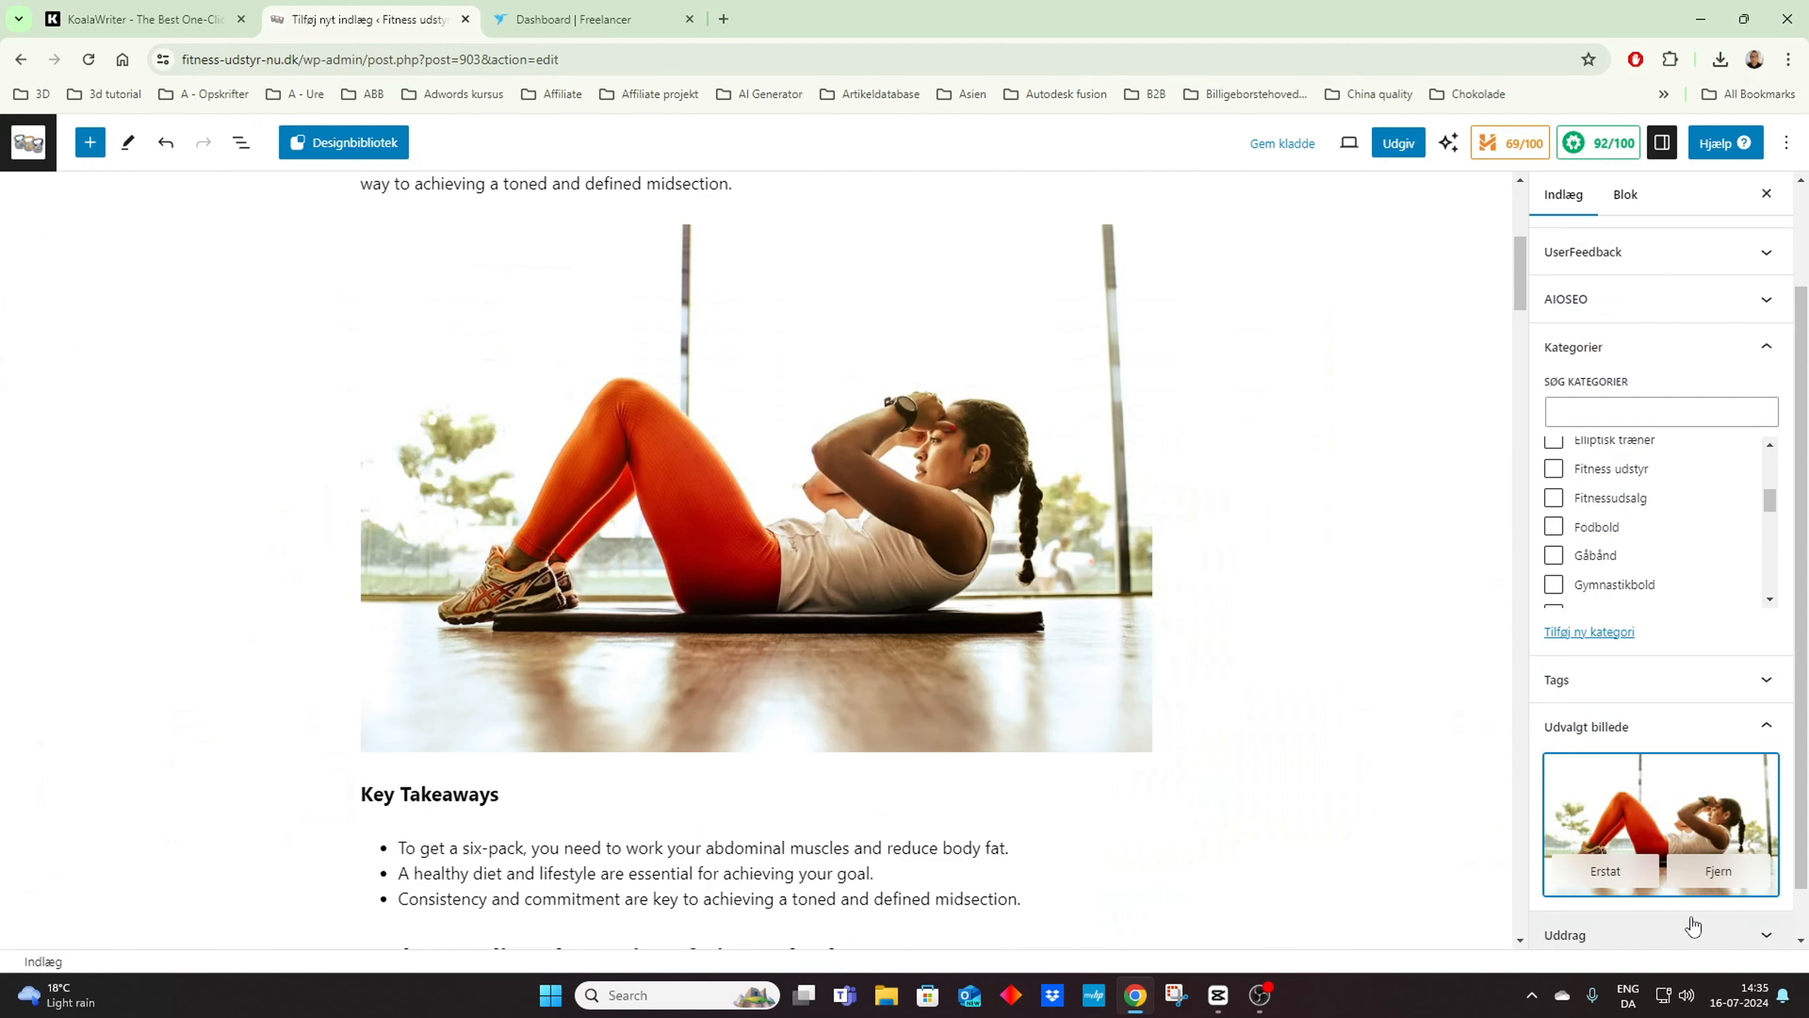
Step: Publish the sixpack article and close the post-publish options
{"action": "scroll", "coordinate": [1372, 337], "scroll_direction": "up", "scroll_amount": 5}
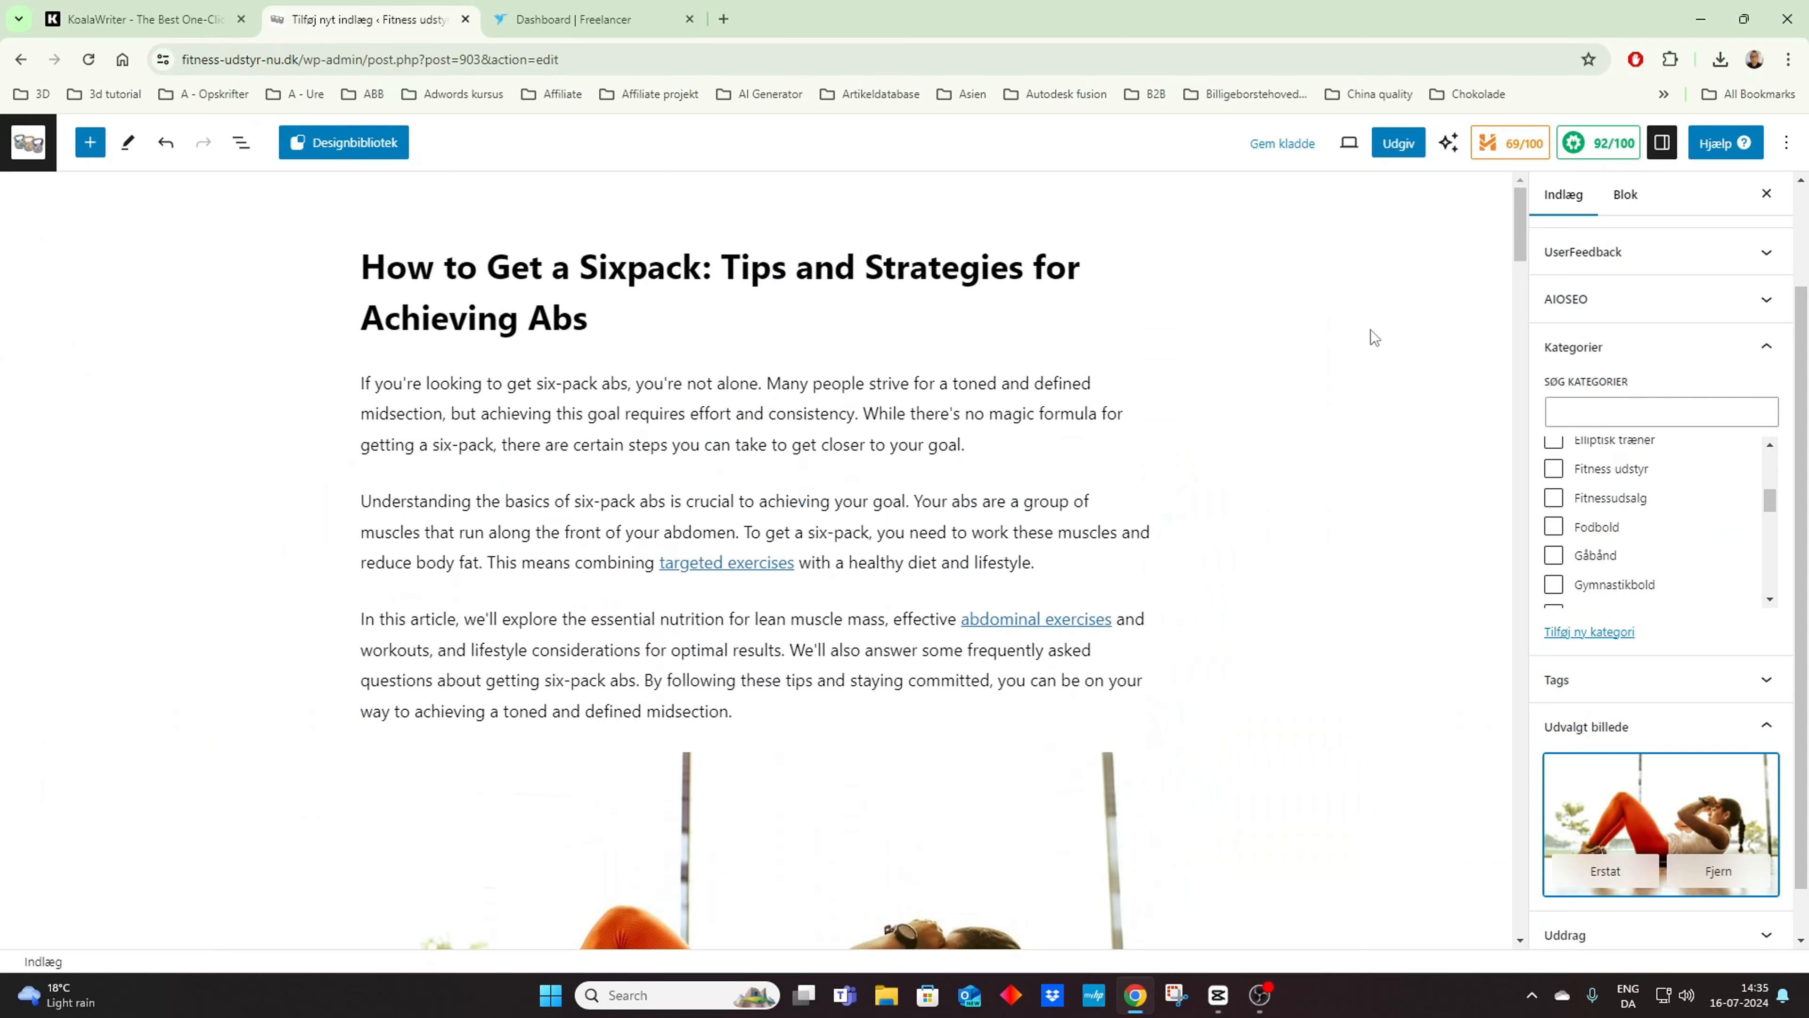
{"action": "left_click", "coordinate": [1398, 143]}
{"action": "left_click", "coordinate": [1563, 144]}
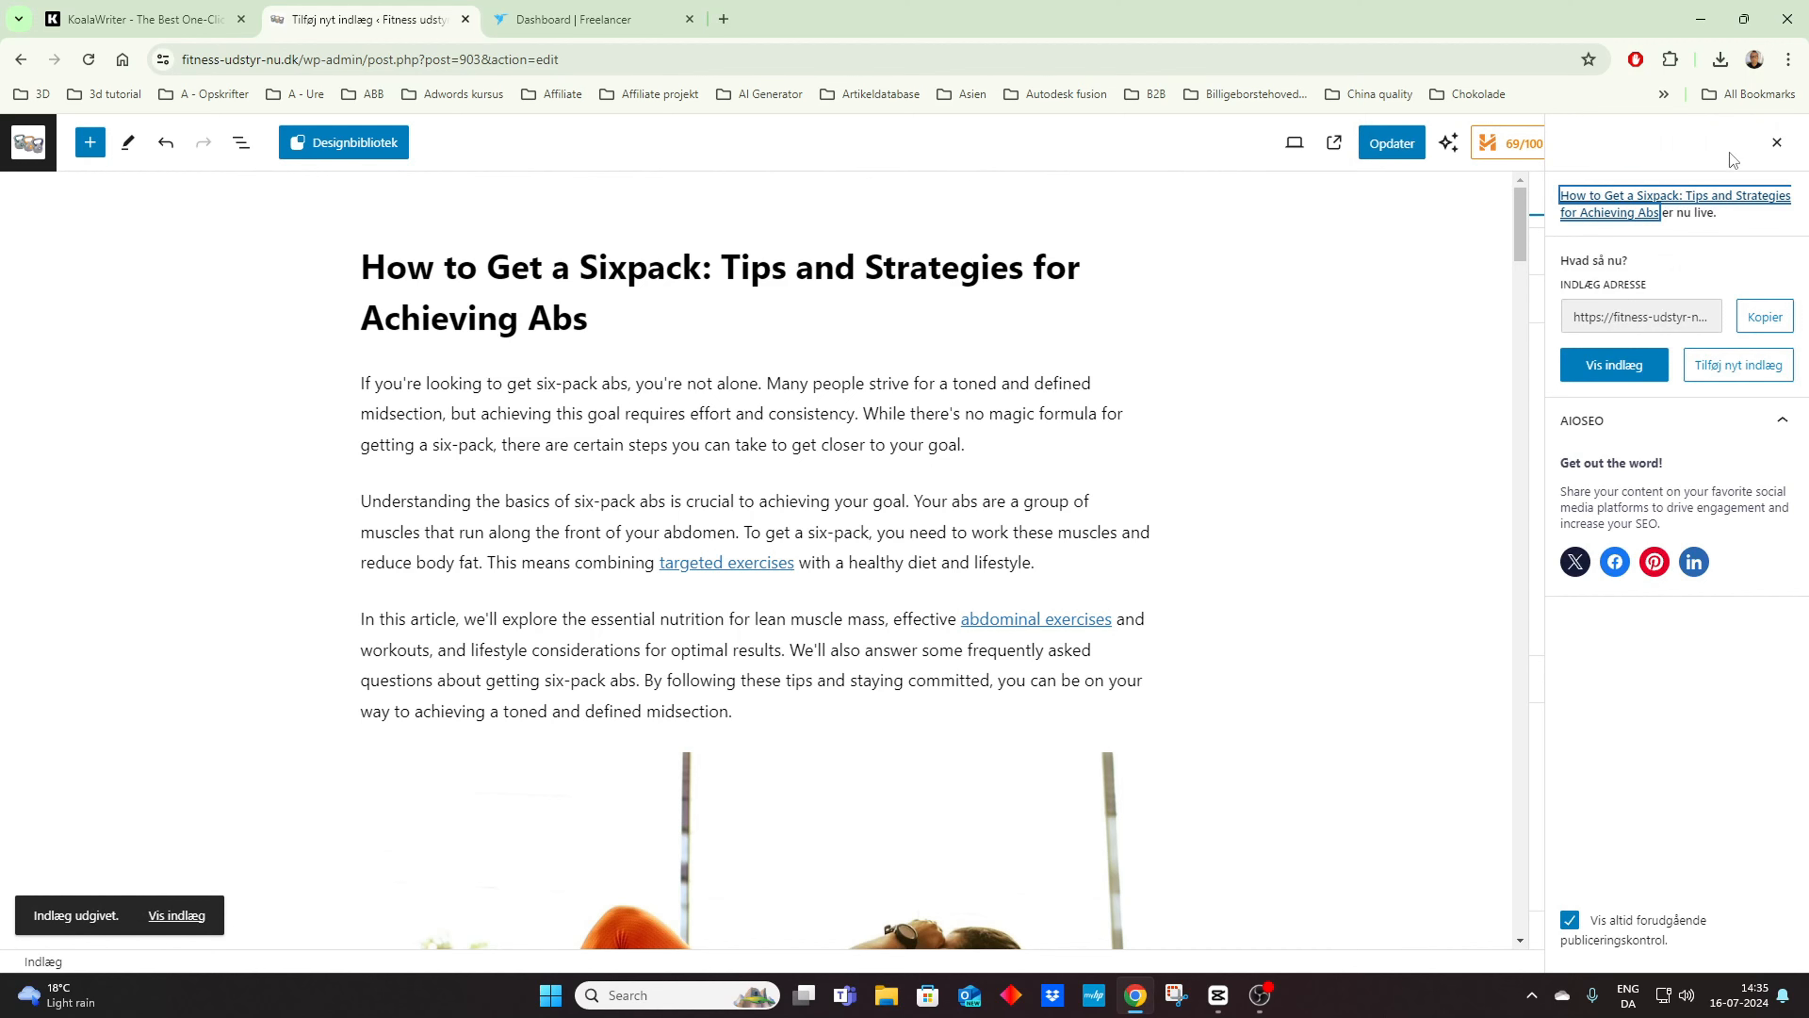
{"action": "left_click", "coordinate": [1777, 142]}
Step: Open the published article on the live site and check its featured image, introduction and inline image
{"action": "left_click", "coordinate": [1333, 142]}
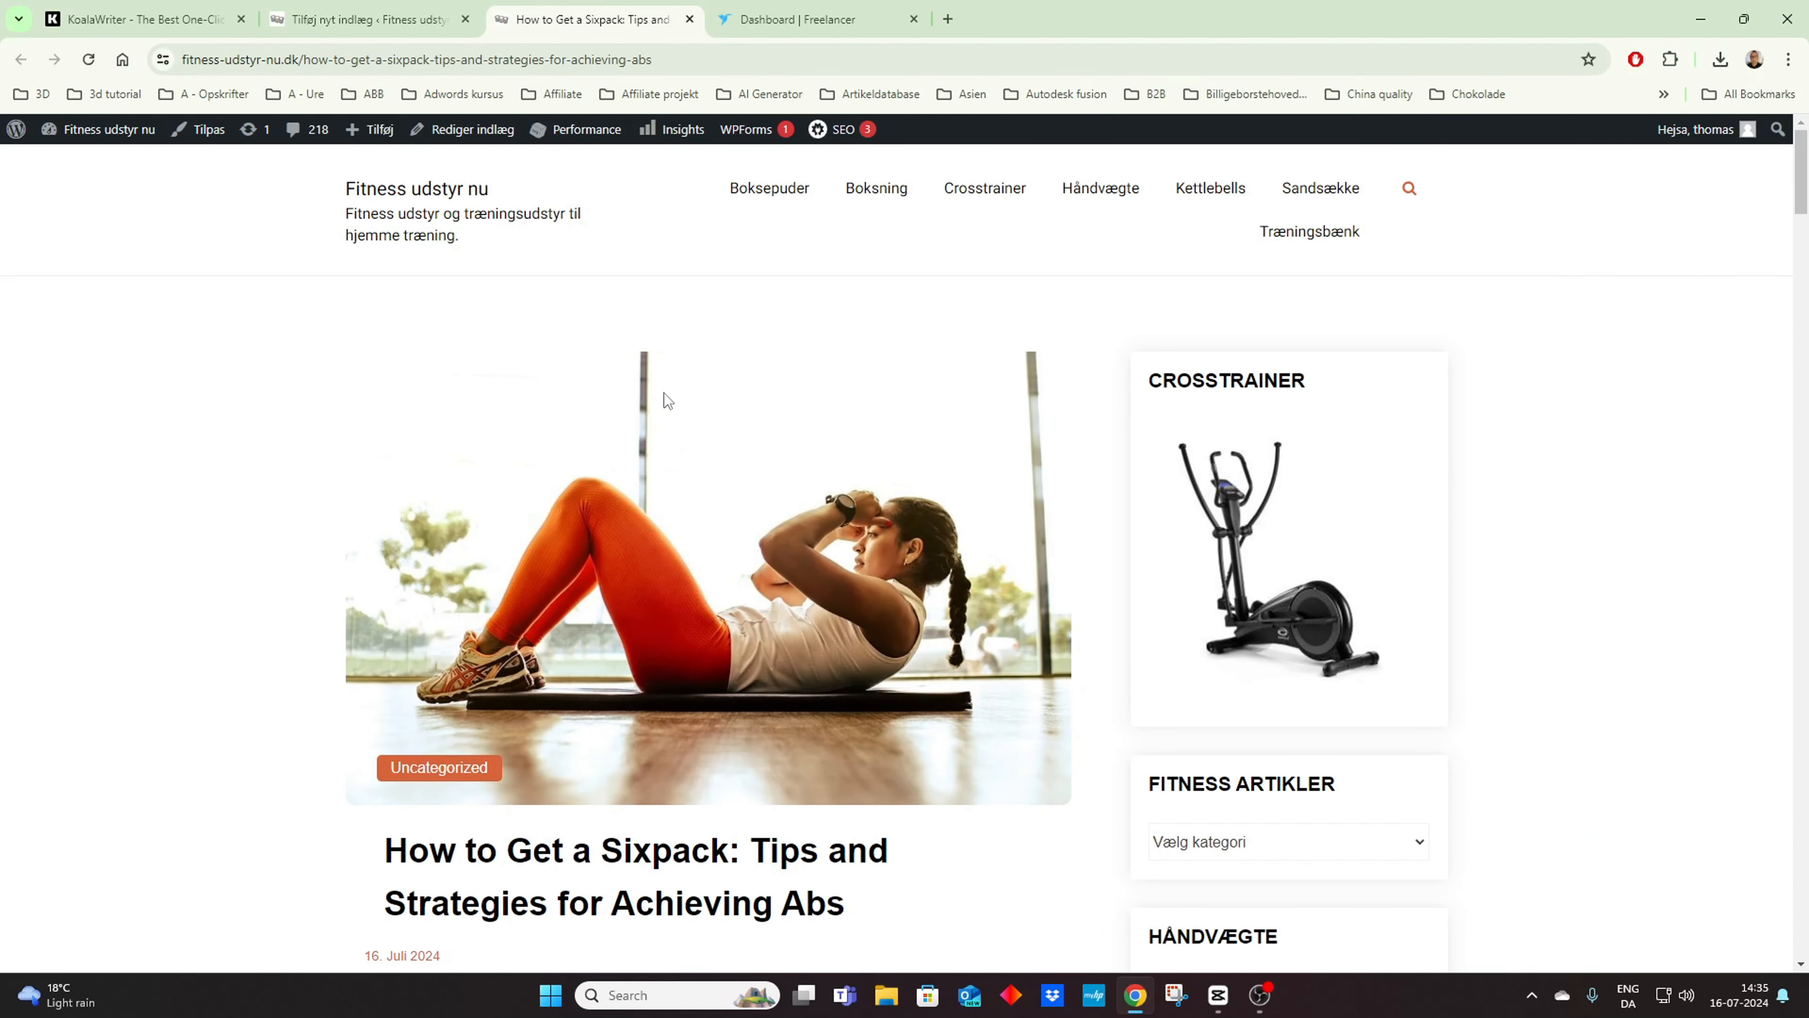
{"action": "scroll", "coordinate": [758, 381], "scroll_direction": "down", "scroll_amount": 2}
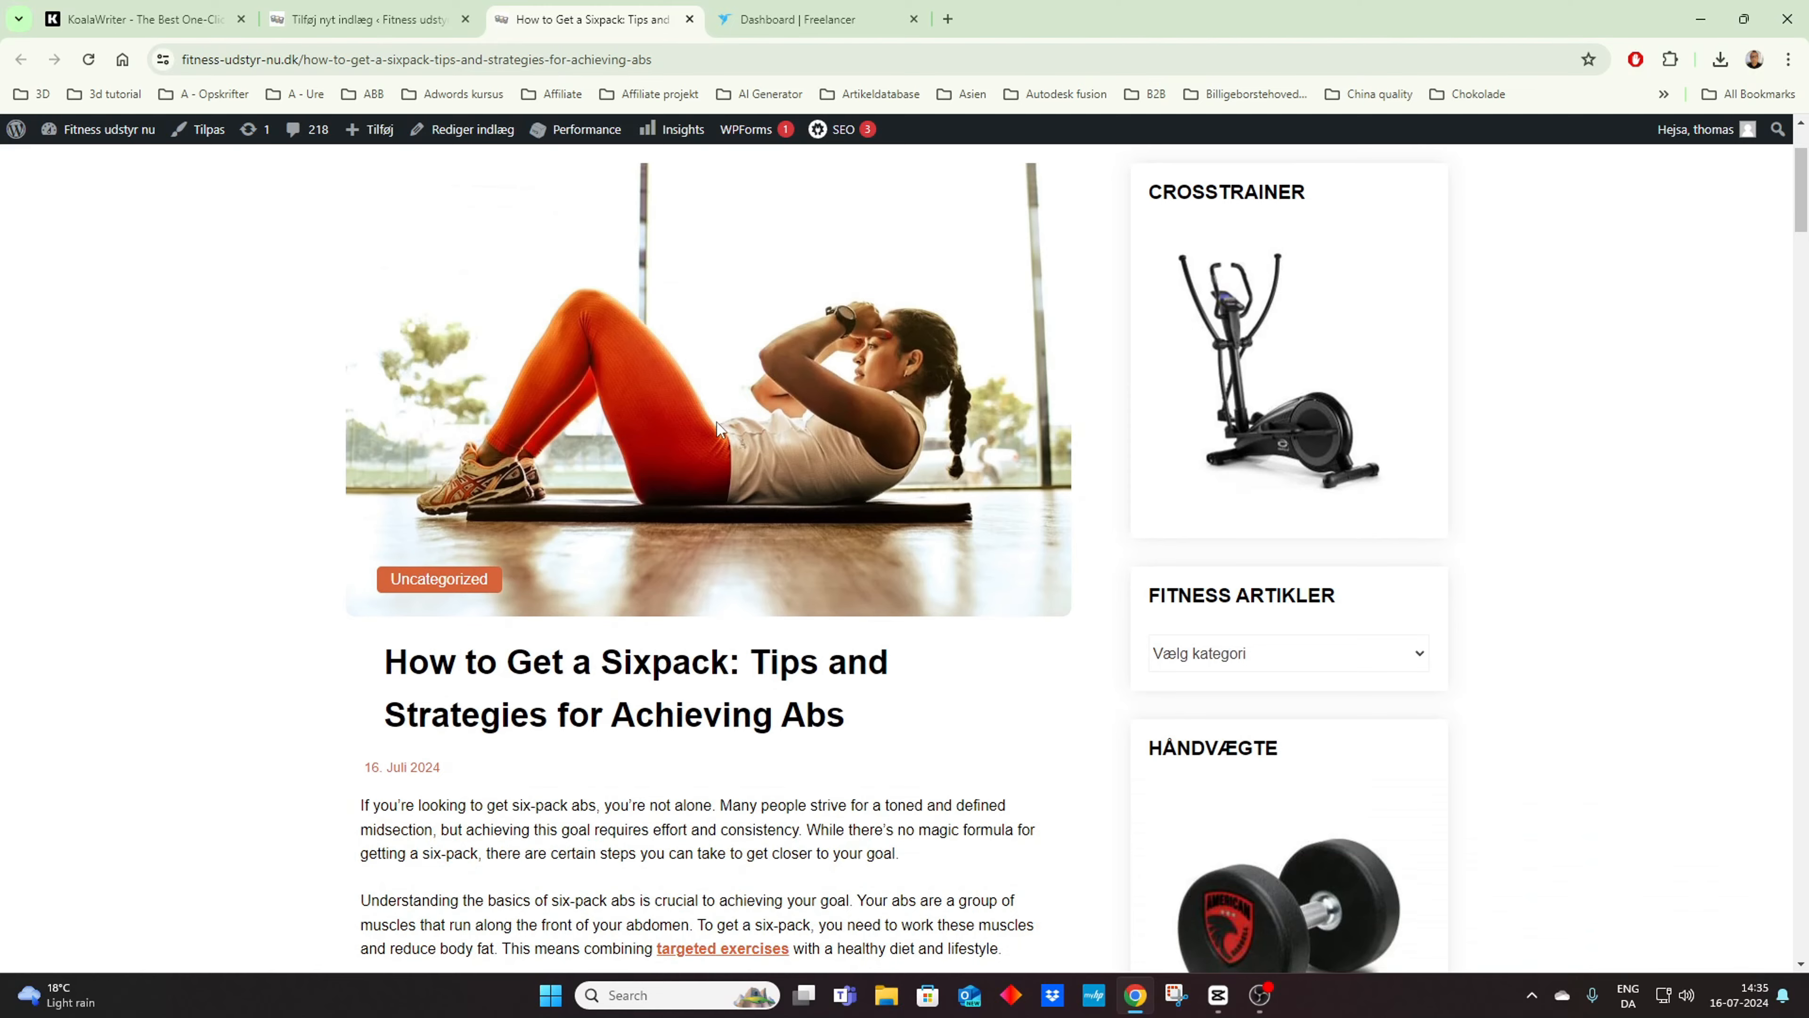
{"action": "scroll", "coordinate": [718, 422], "scroll_direction": "down", "scroll_amount": 8}
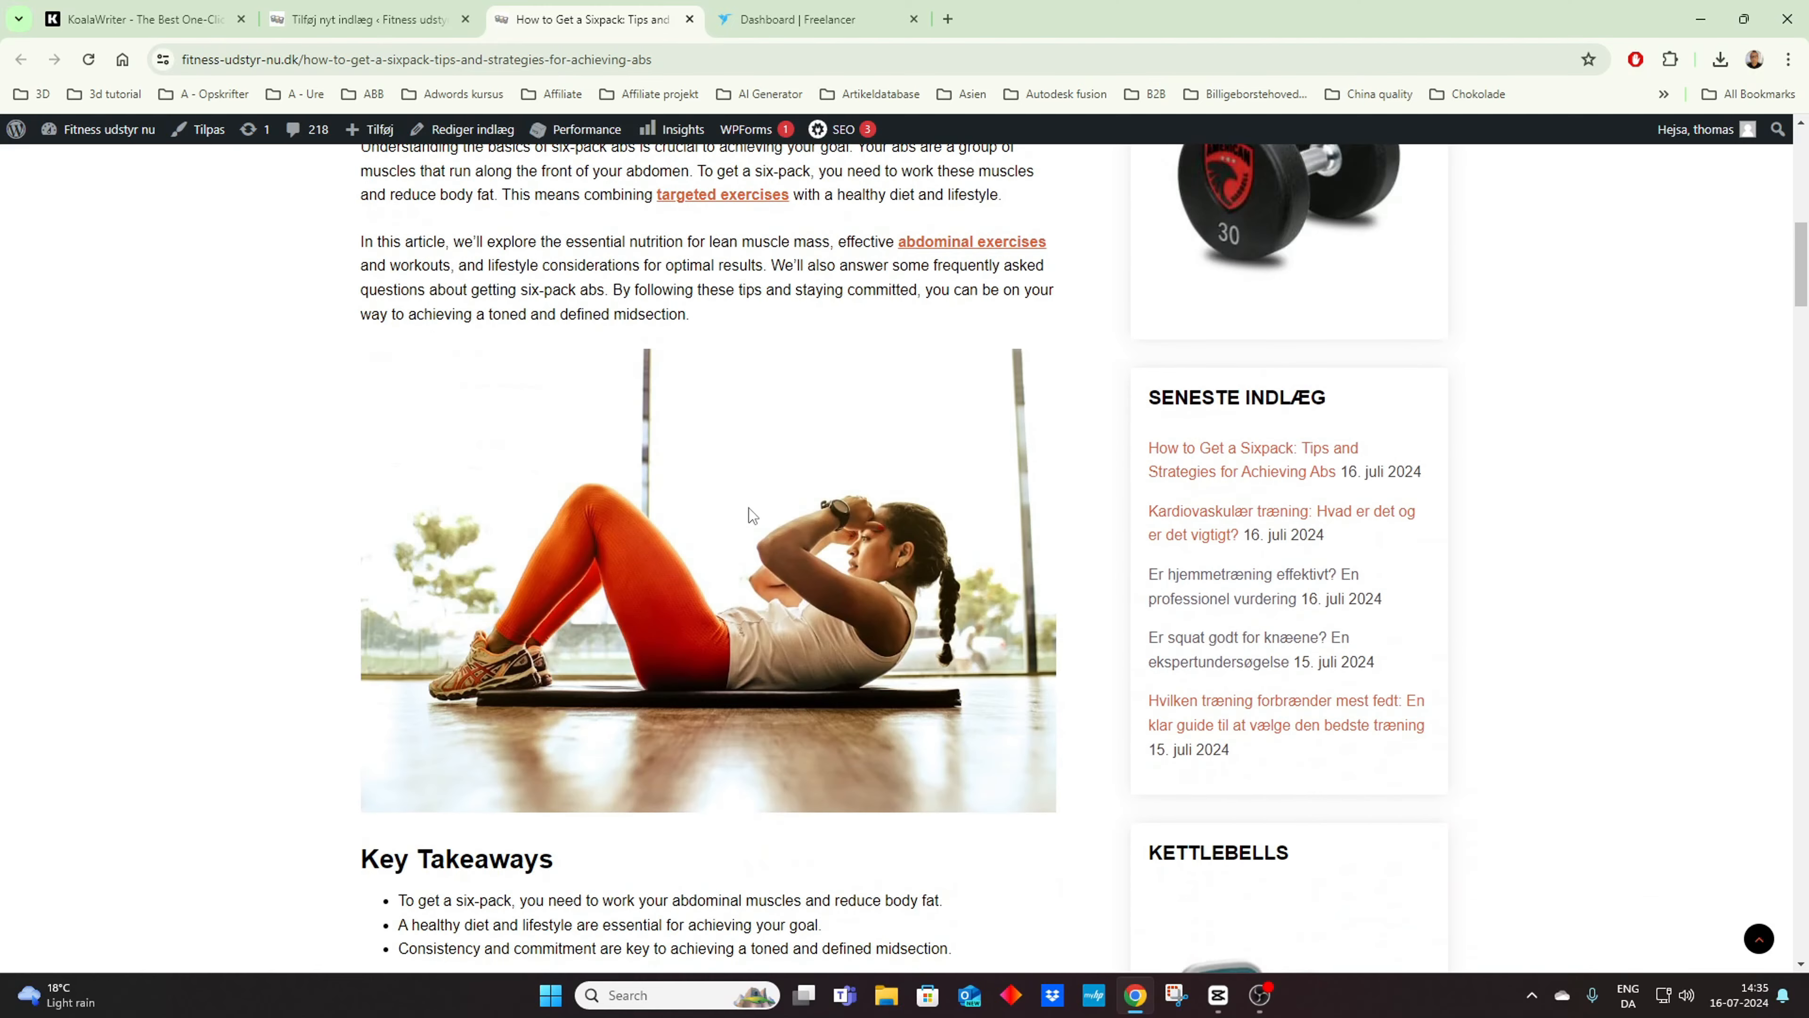
{"action": "scroll", "coordinate": [749, 508], "scroll_direction": "up", "scroll_amount": 10}
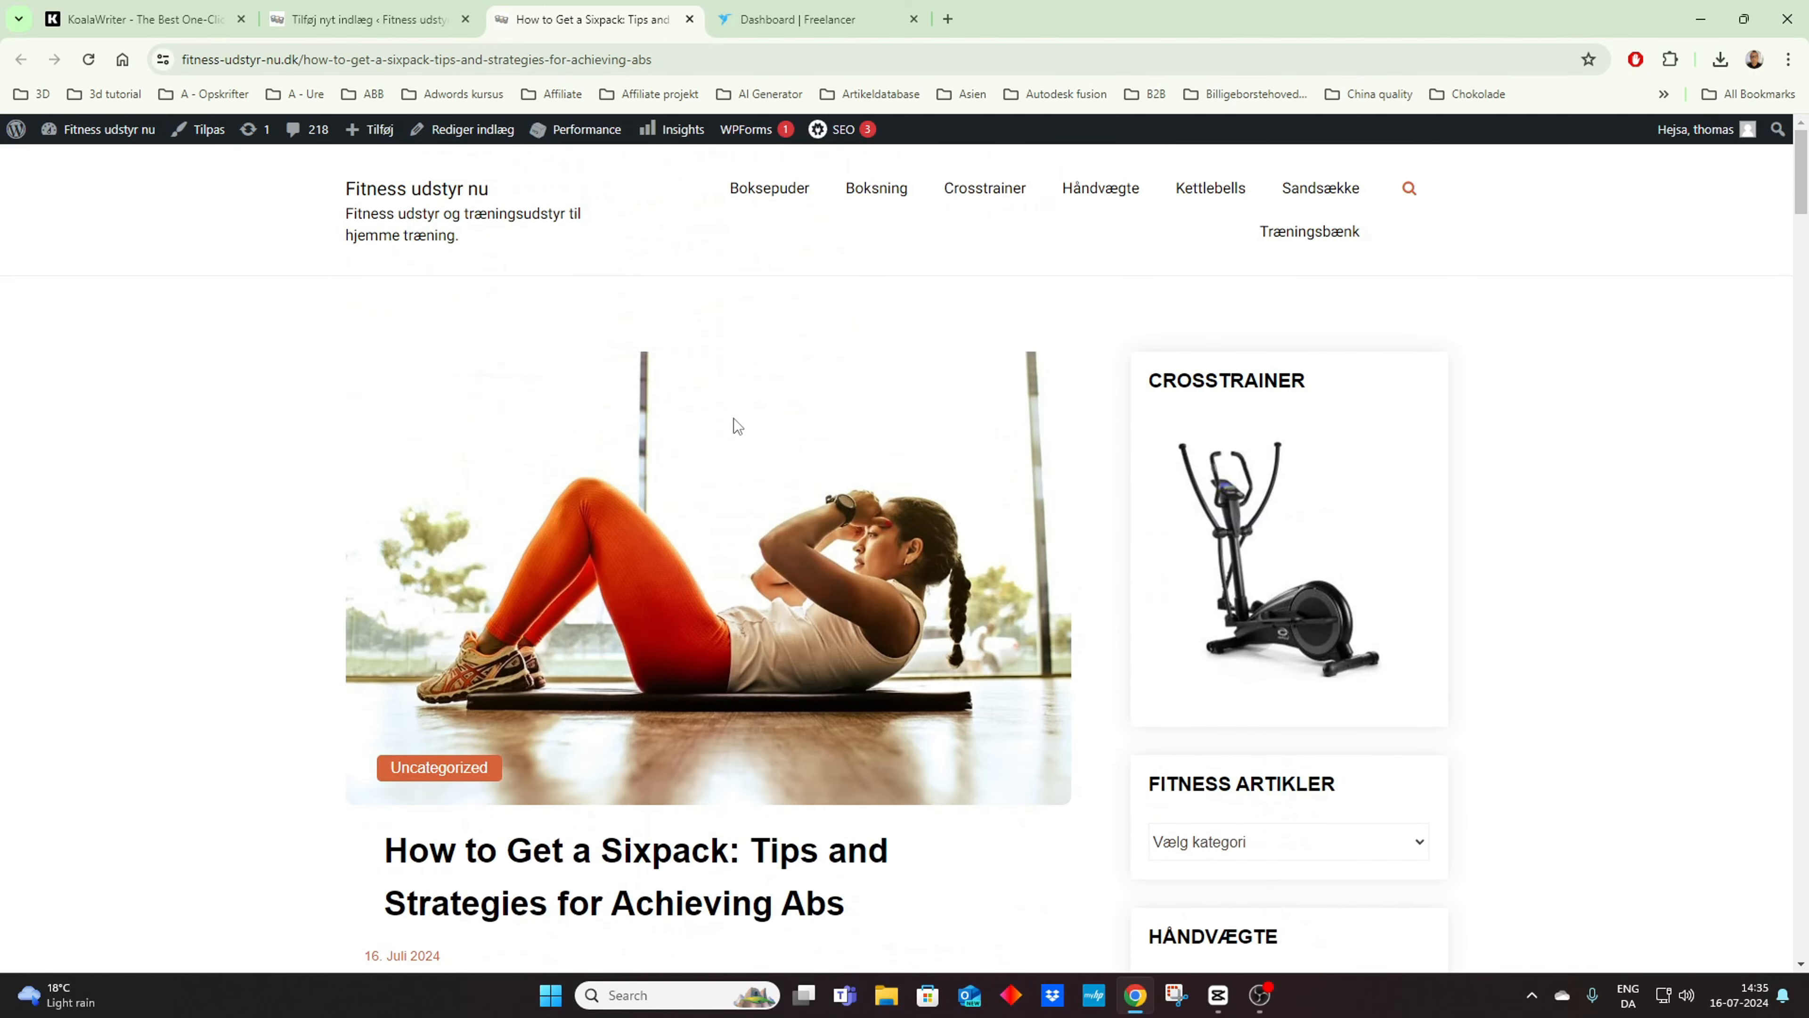
Step: Go to the site's home page and check how the new article appears in the post list
{"action": "left_click", "coordinate": [437, 201]}
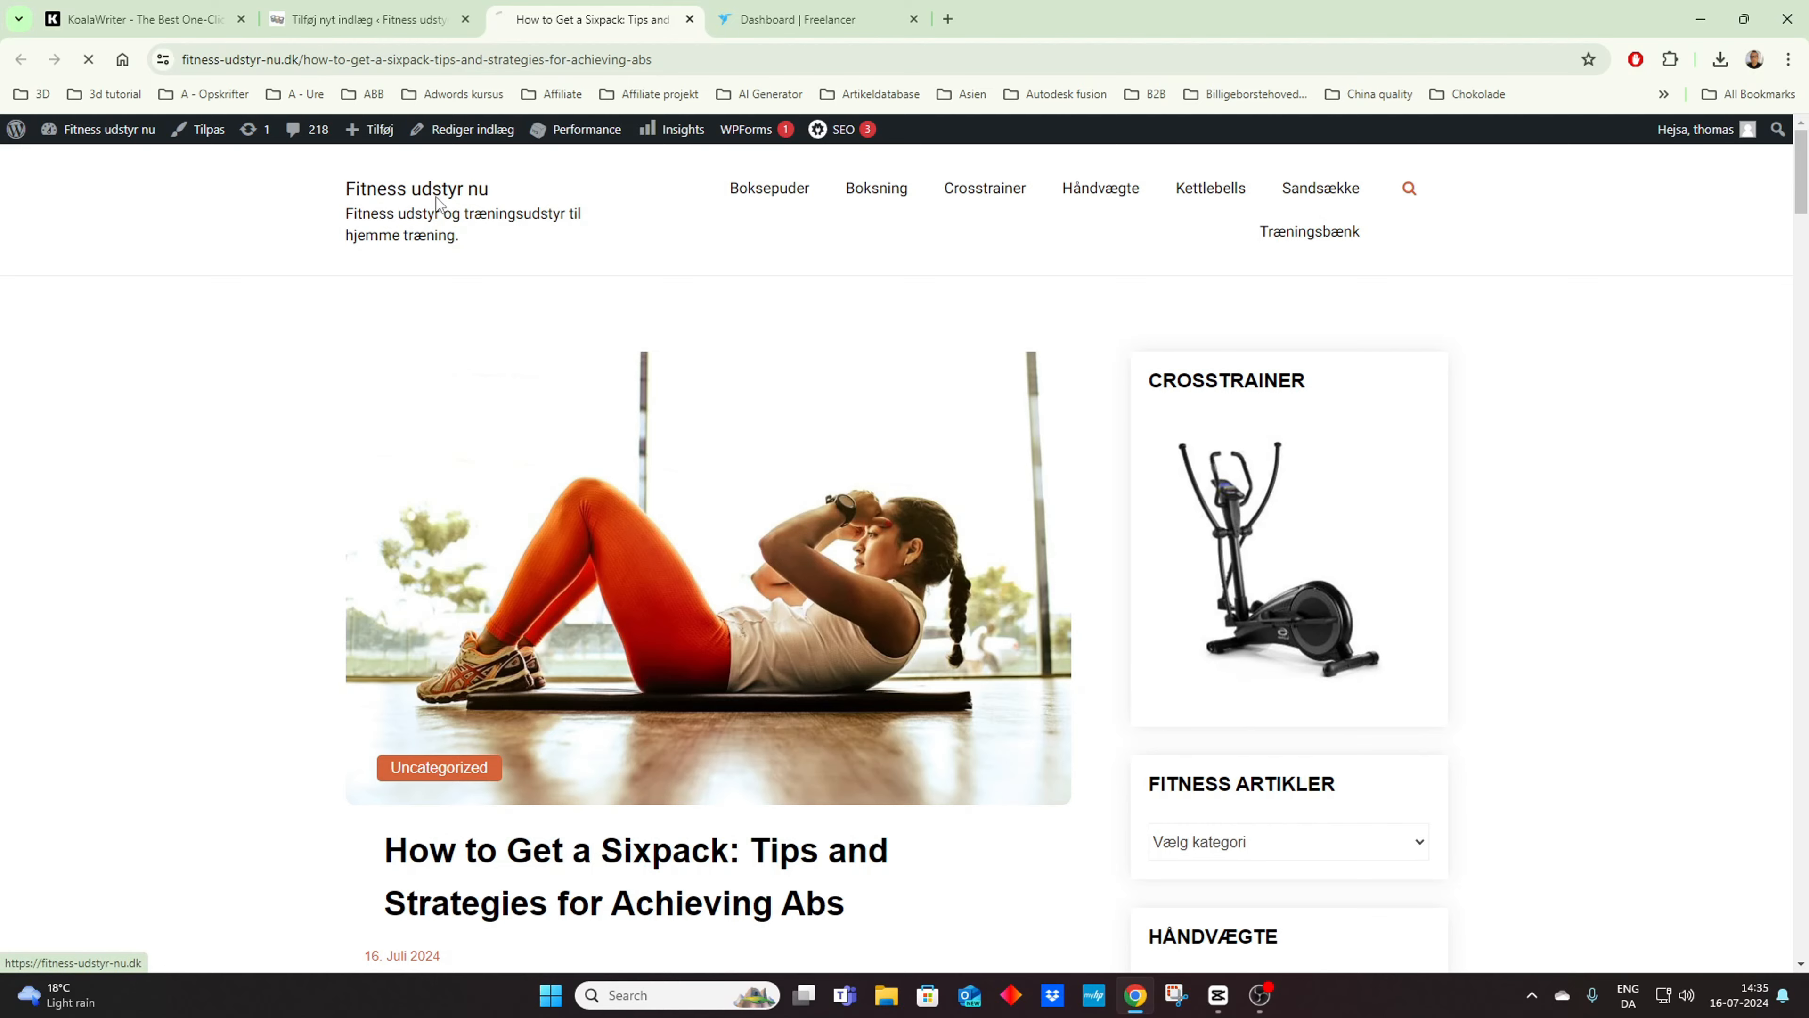
{"action": "scroll", "coordinate": [619, 527], "scroll_direction": "down", "scroll_amount": 10}
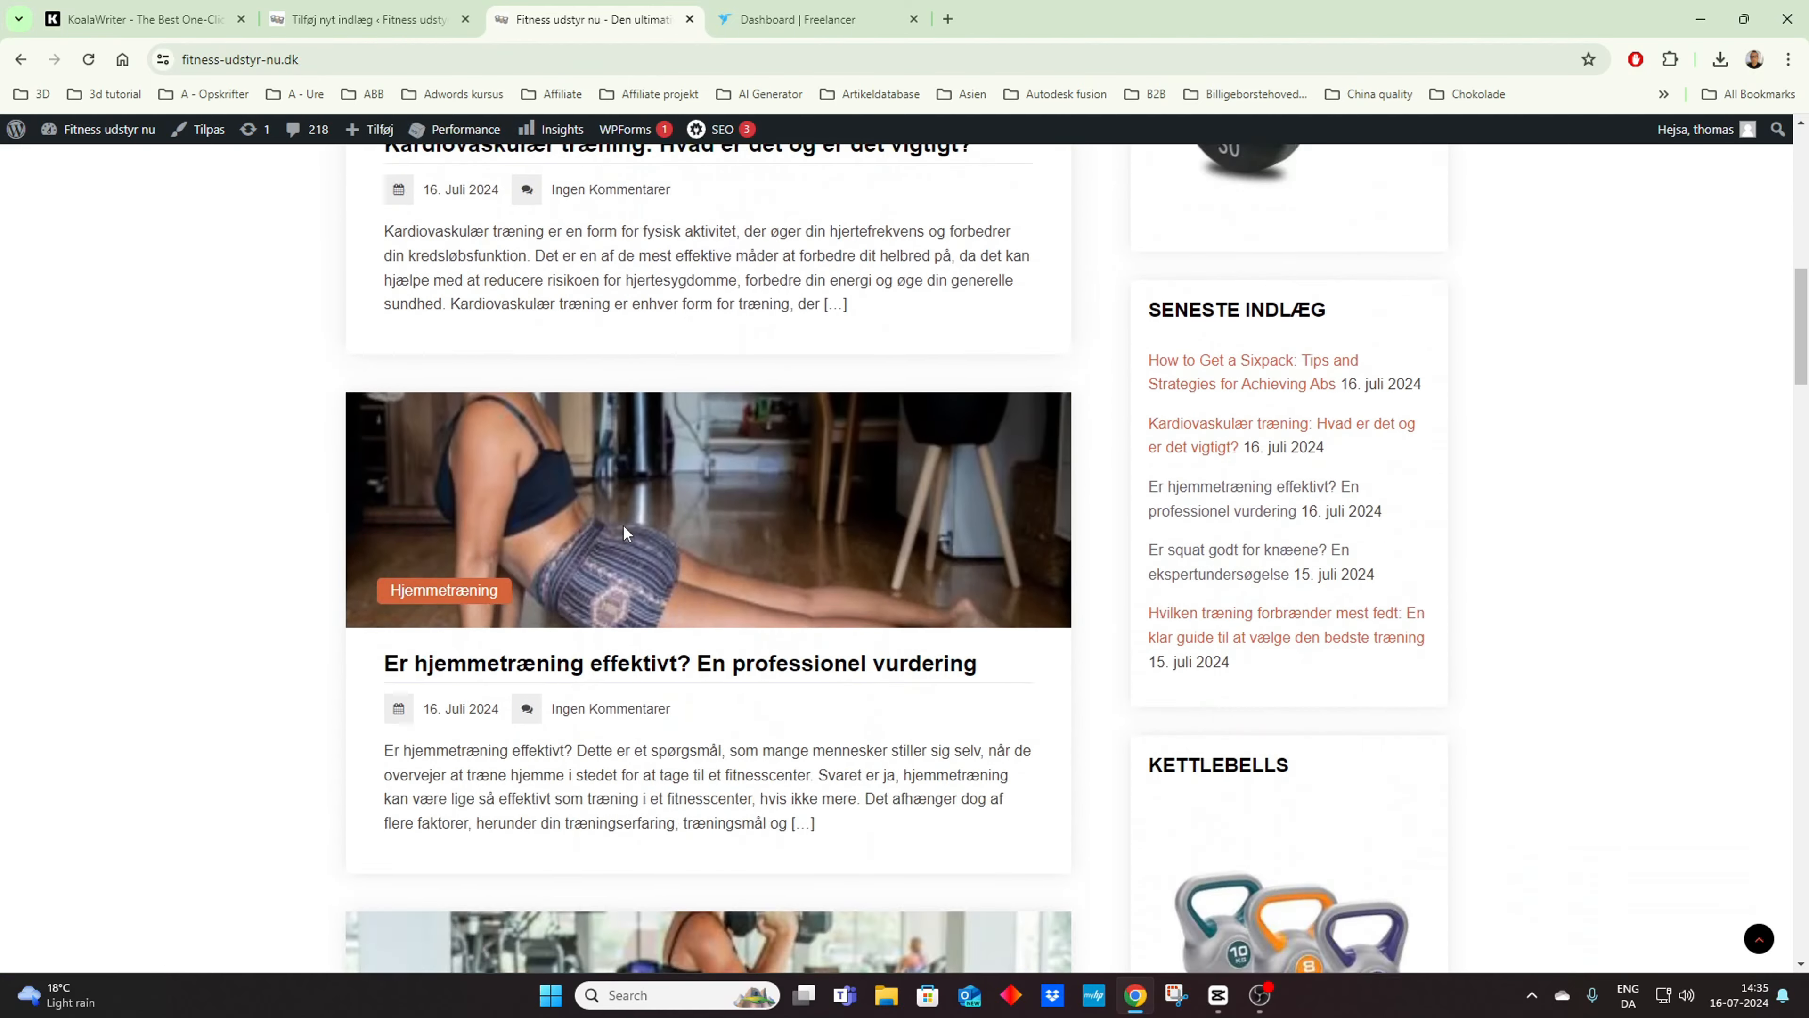
{"action": "scroll", "coordinate": [623, 526], "scroll_direction": "up", "scroll_amount": 10}
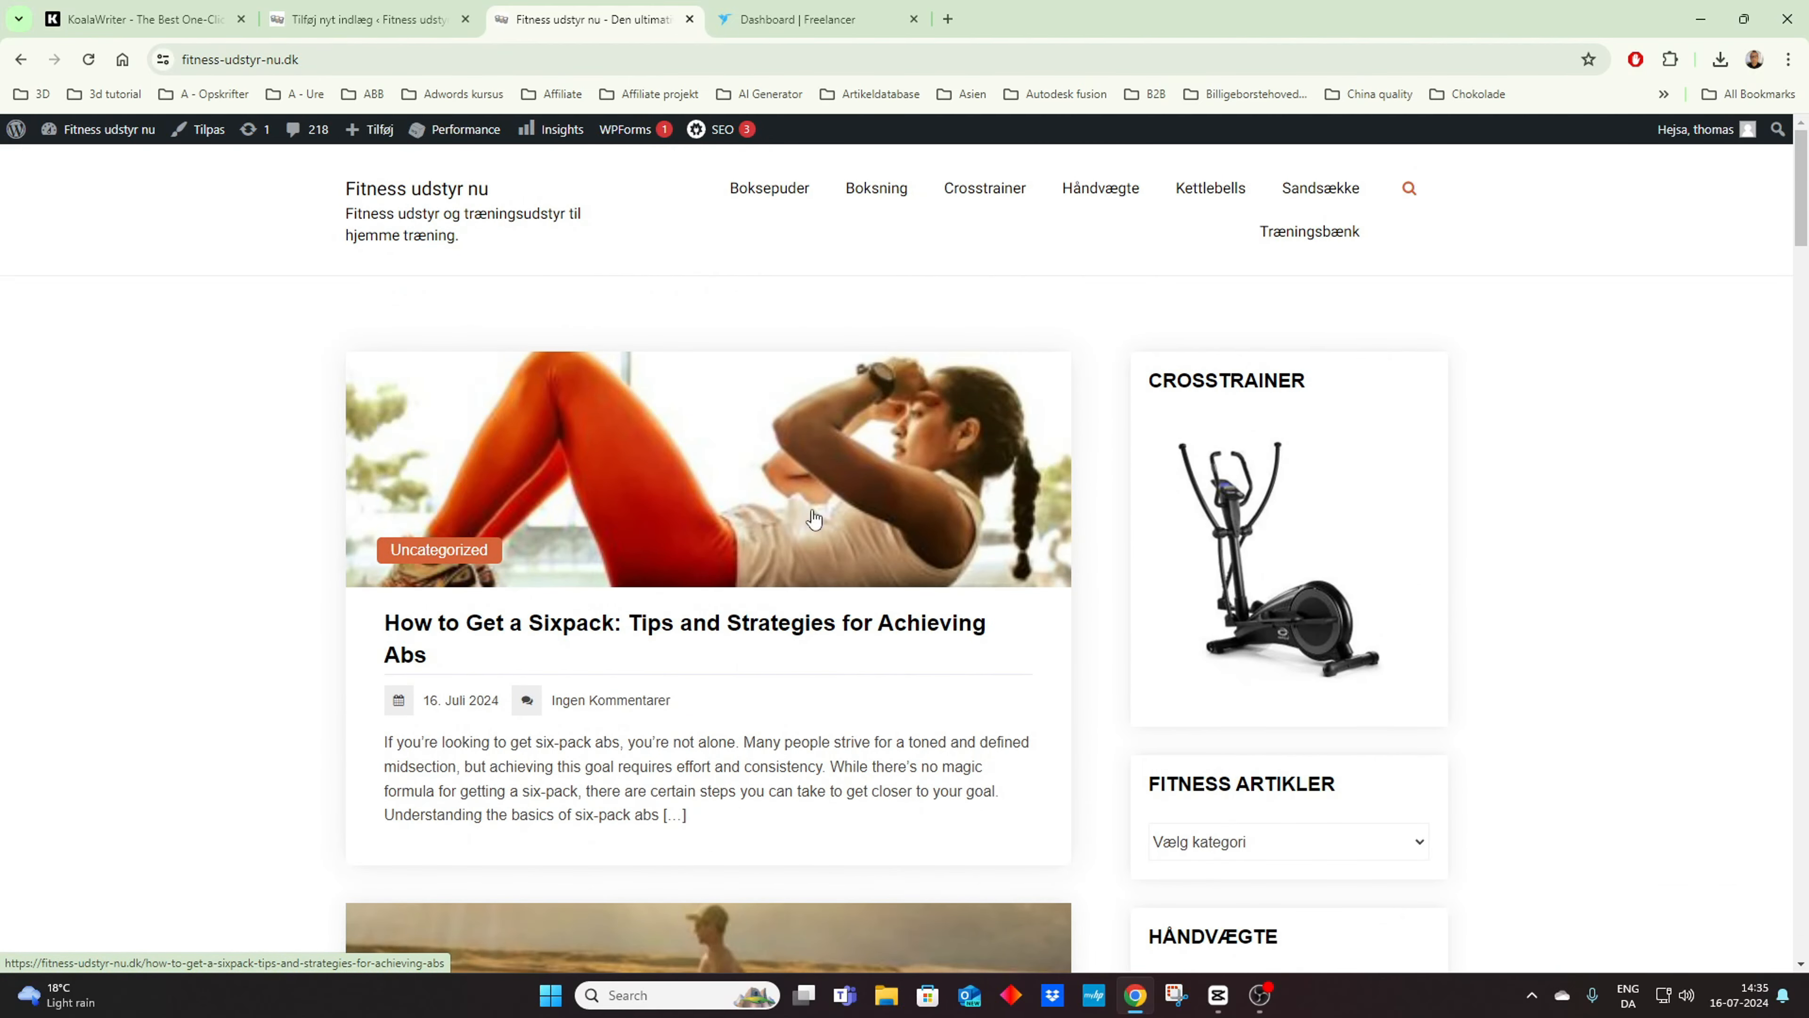
Step: Open the sixpack article from the home page and look through its links, image, exercise, lifestyle and FAQ sections
{"action": "left_click", "coordinate": [718, 631]}
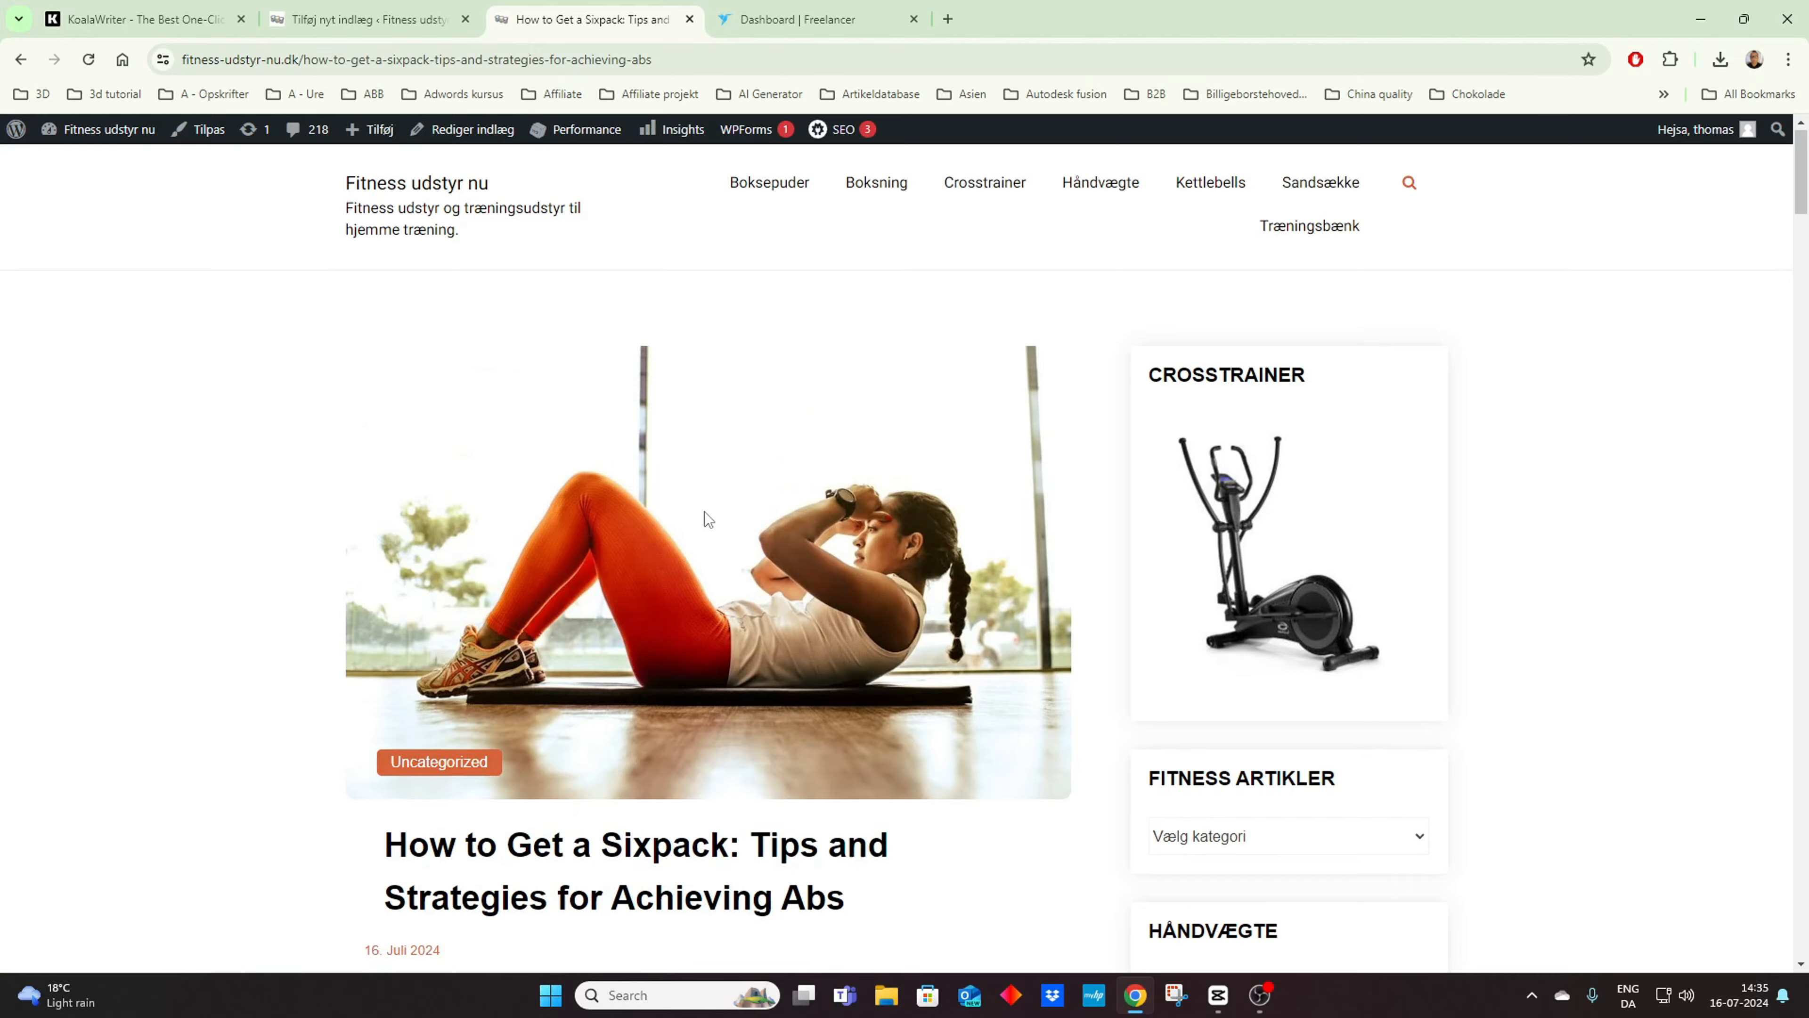
{"action": "scroll", "coordinate": [708, 513], "scroll_direction": "down", "scroll_amount": 8}
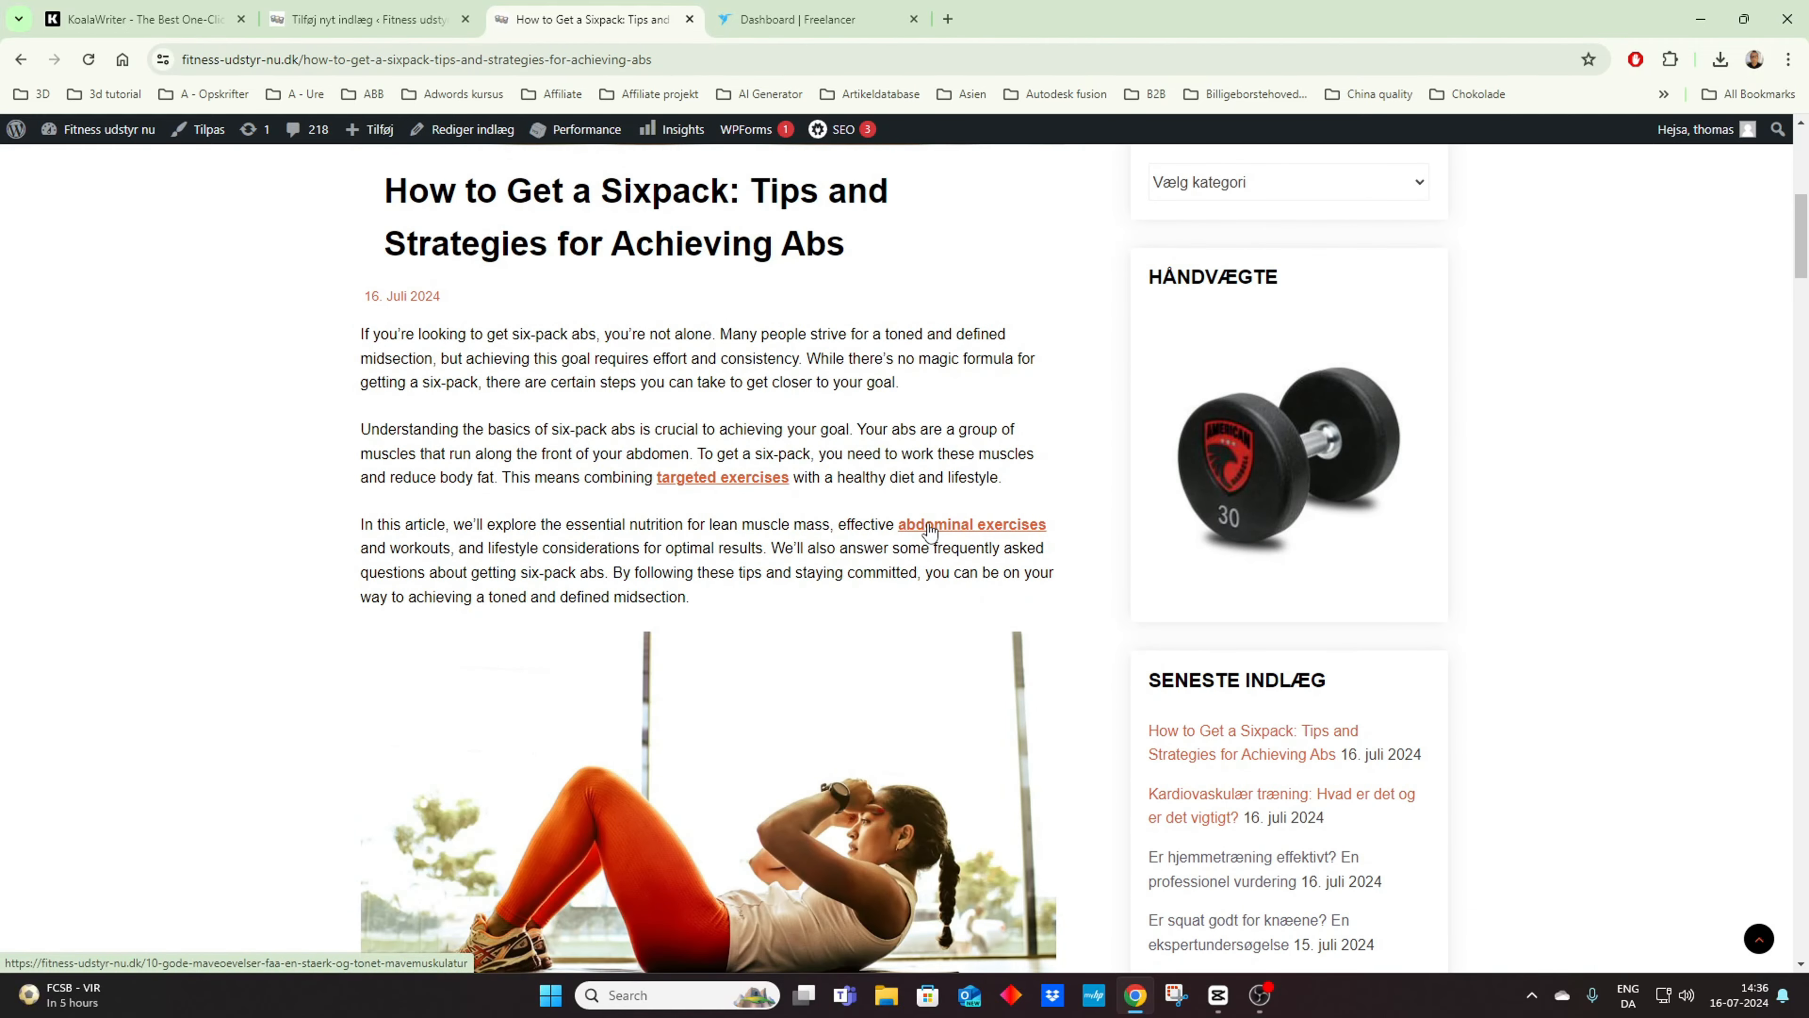
{"action": "scroll", "coordinate": [918, 524], "scroll_direction": "down", "scroll_amount": 4}
{"action": "scroll", "coordinate": [920, 527], "scroll_direction": "down", "scroll_amount": 4}
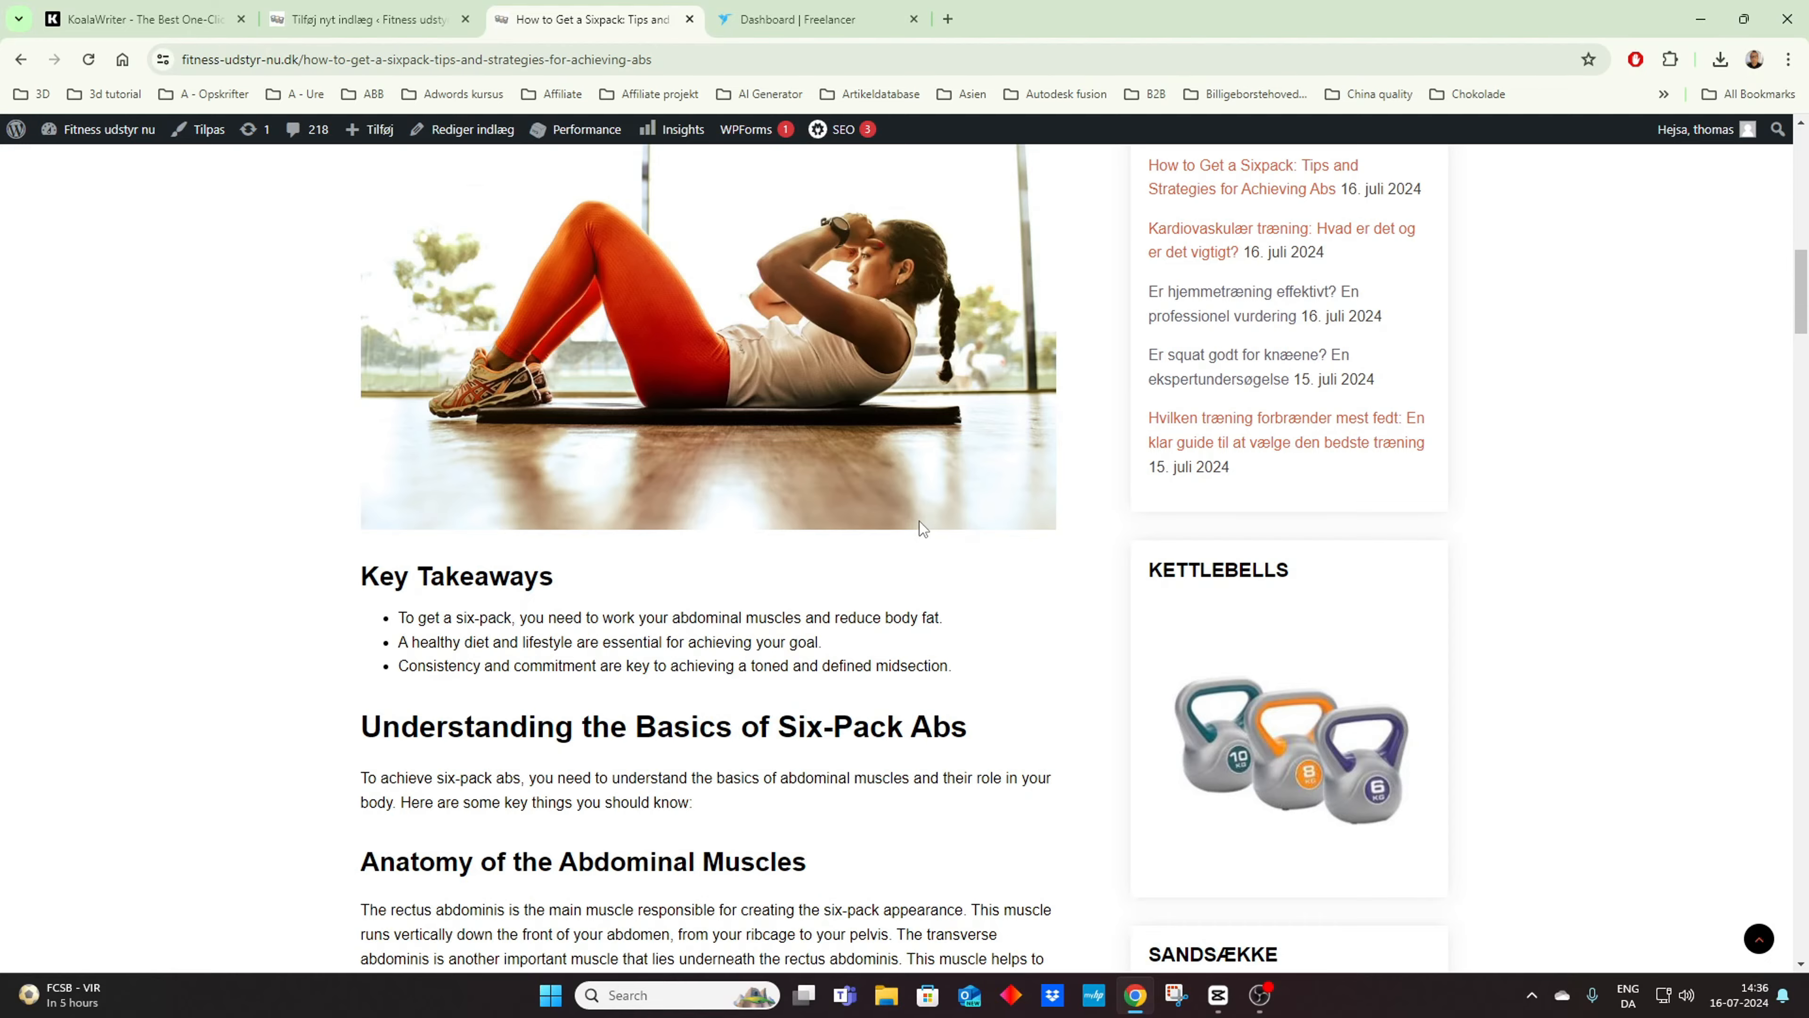
{"action": "scroll", "coordinate": [922, 527], "scroll_direction": "down", "scroll_amount": 13}
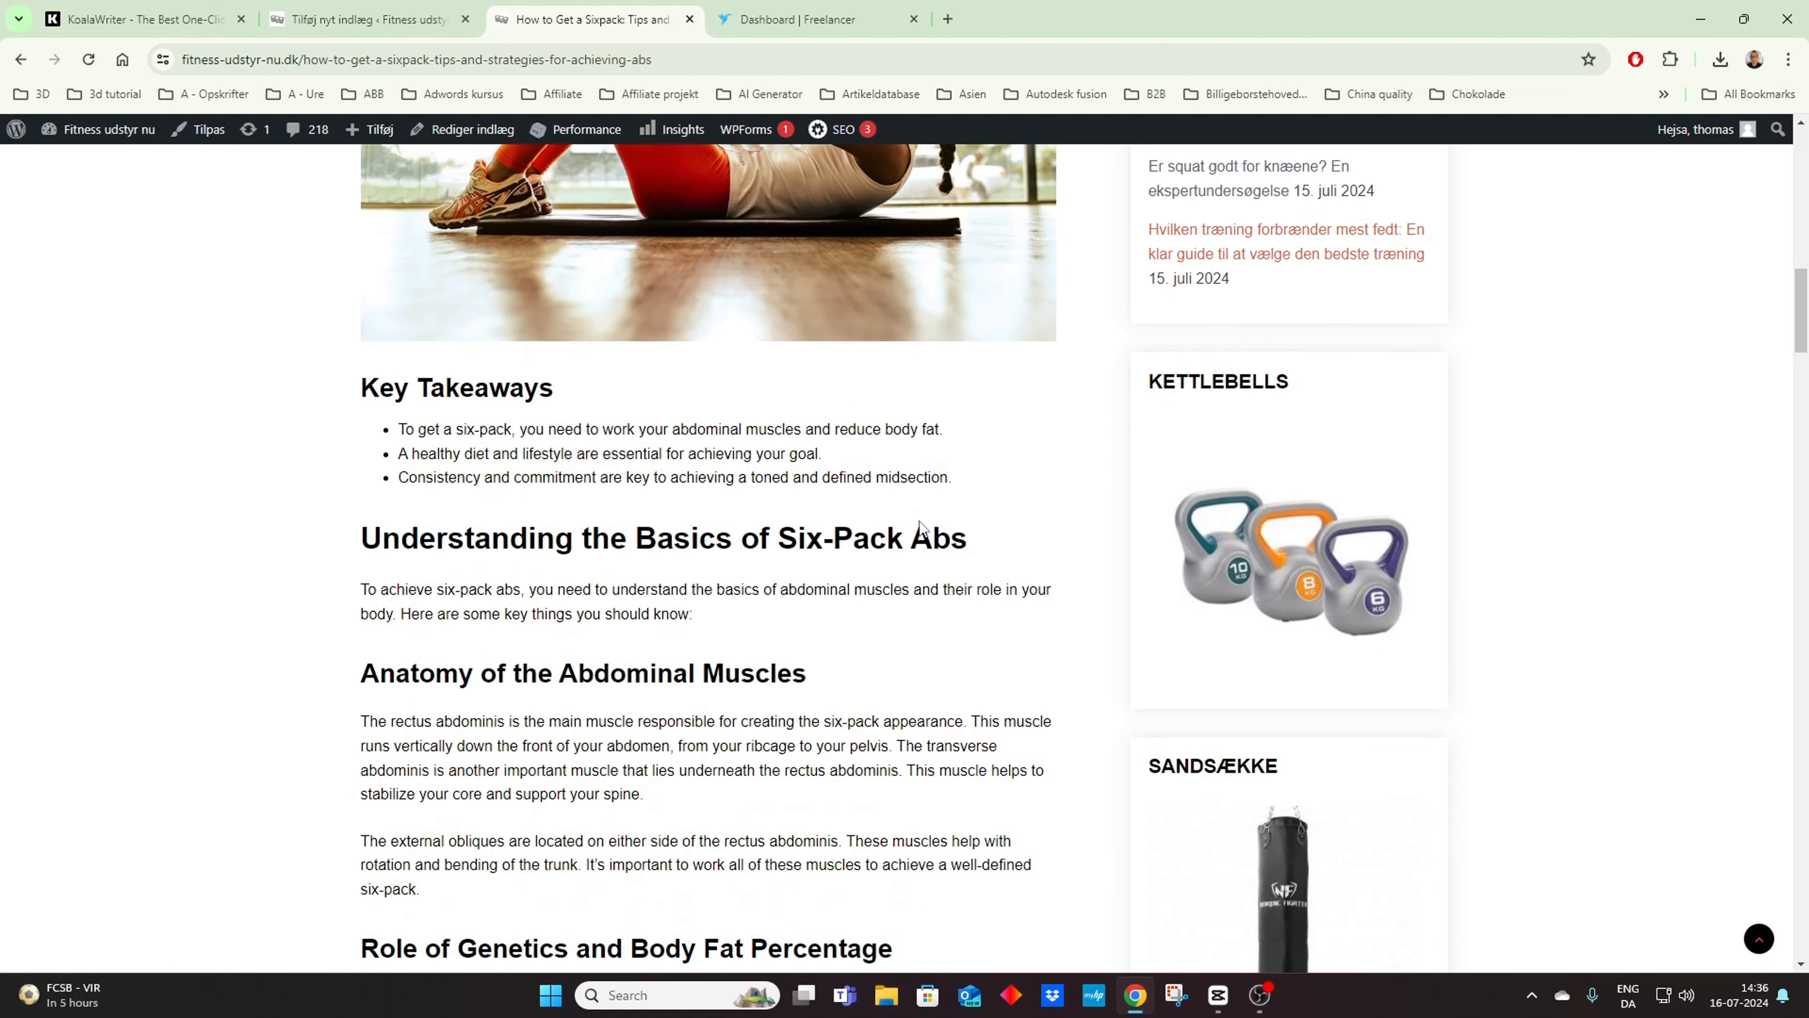
{"action": "scroll", "coordinate": [920, 526], "scroll_direction": "down", "scroll_amount": 20}
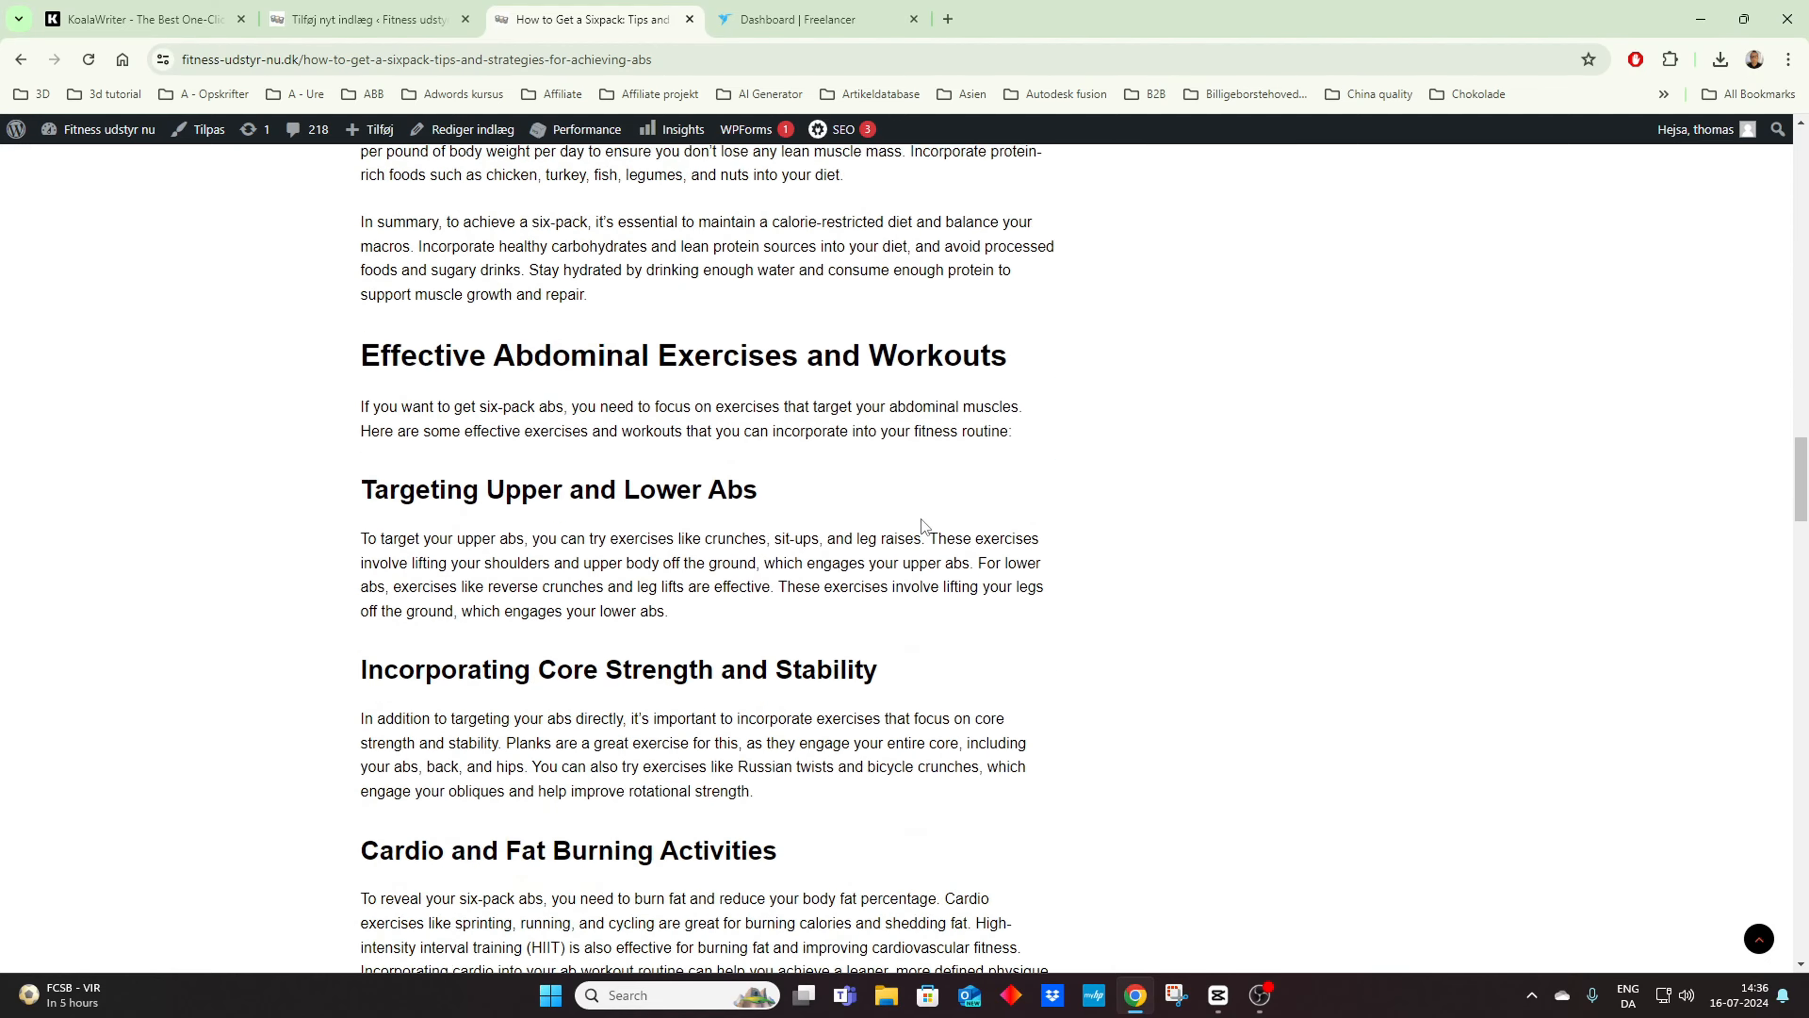
{"action": "scroll", "coordinate": [923, 522], "scroll_direction": "down", "scroll_amount": 8}
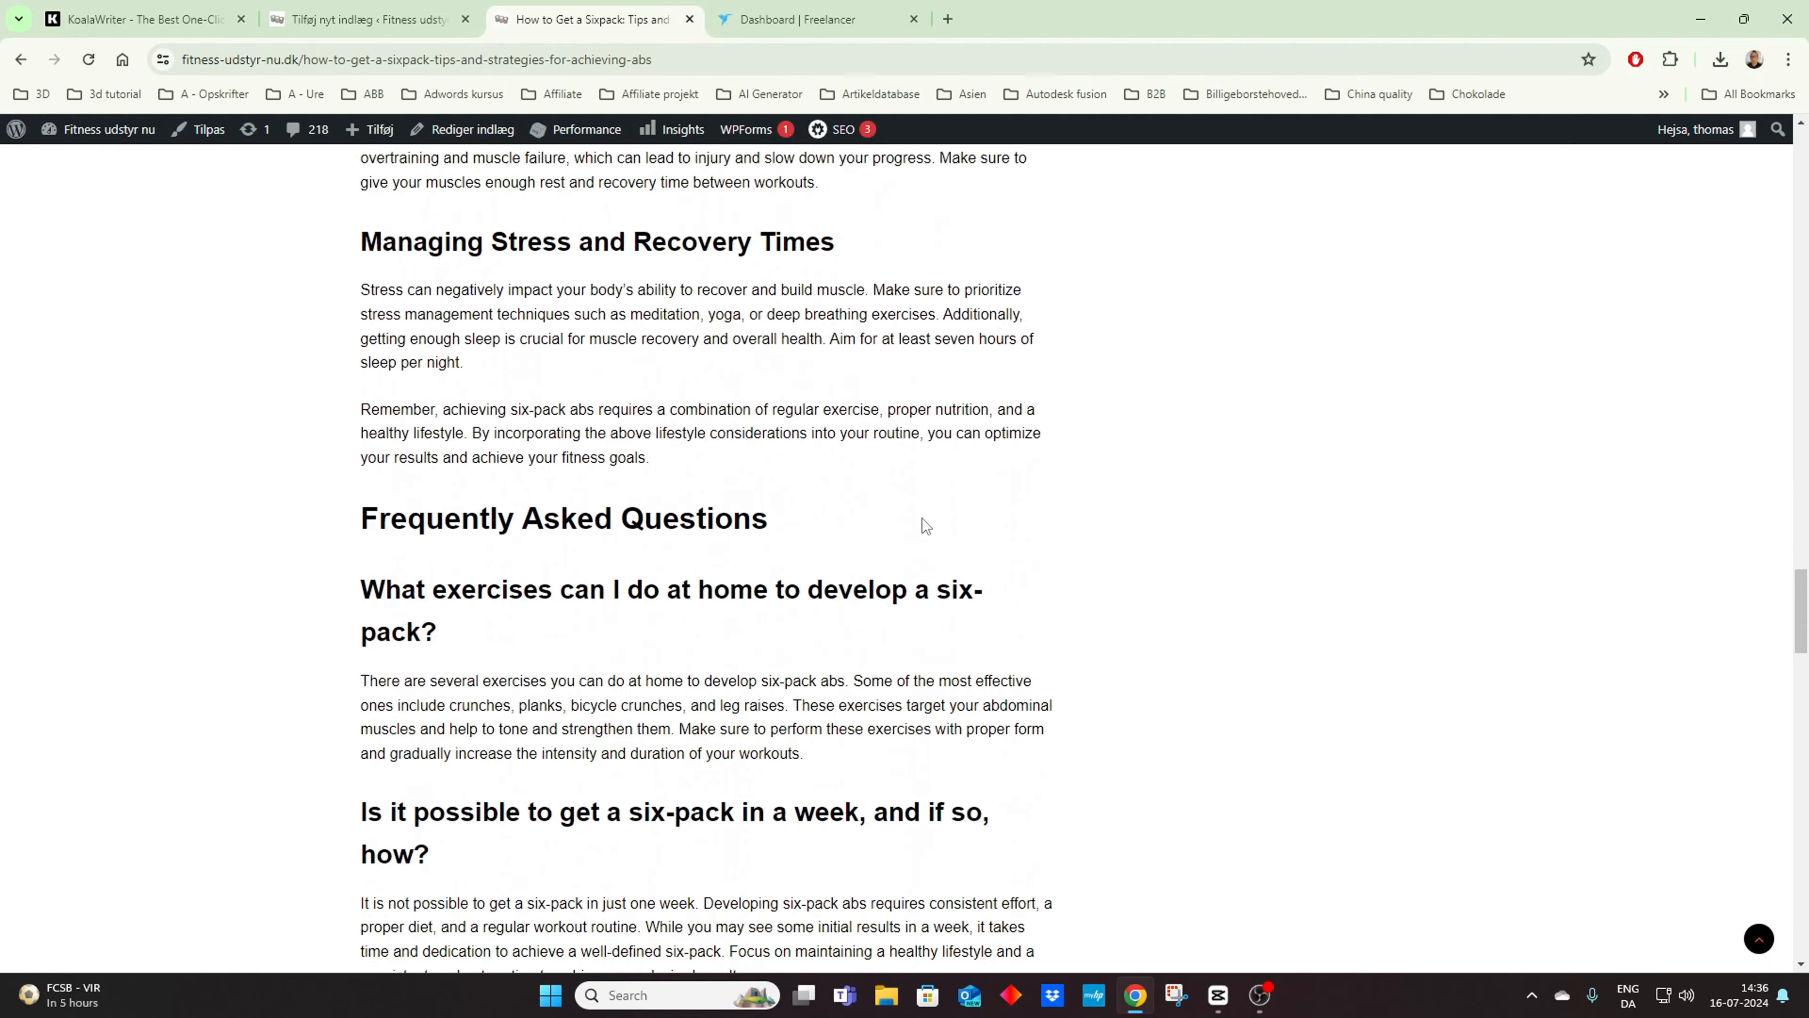
{"action": "scroll", "coordinate": [922, 524], "scroll_direction": "up", "scroll_amount": 19}
{"action": "scroll", "coordinate": [793, 514], "scroll_direction": "down", "scroll_amount": 12}
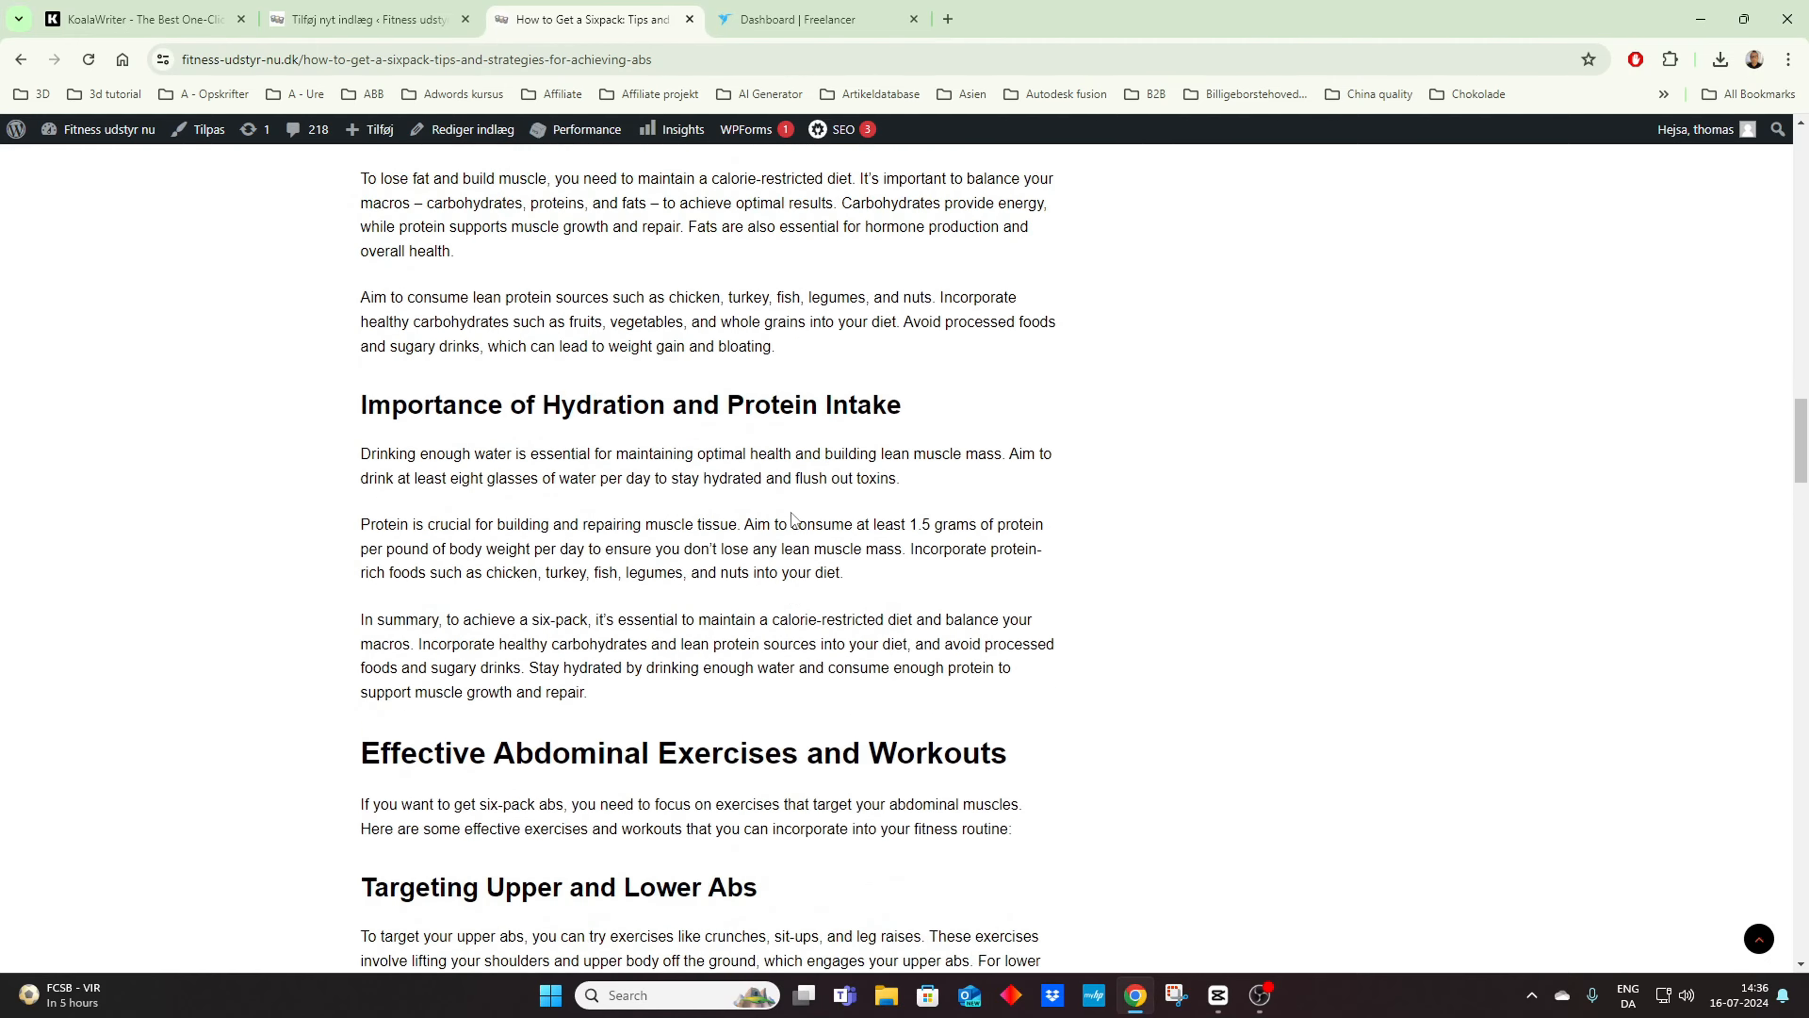
{"action": "scroll", "coordinate": [793, 513], "scroll_direction": "down", "scroll_amount": 8}
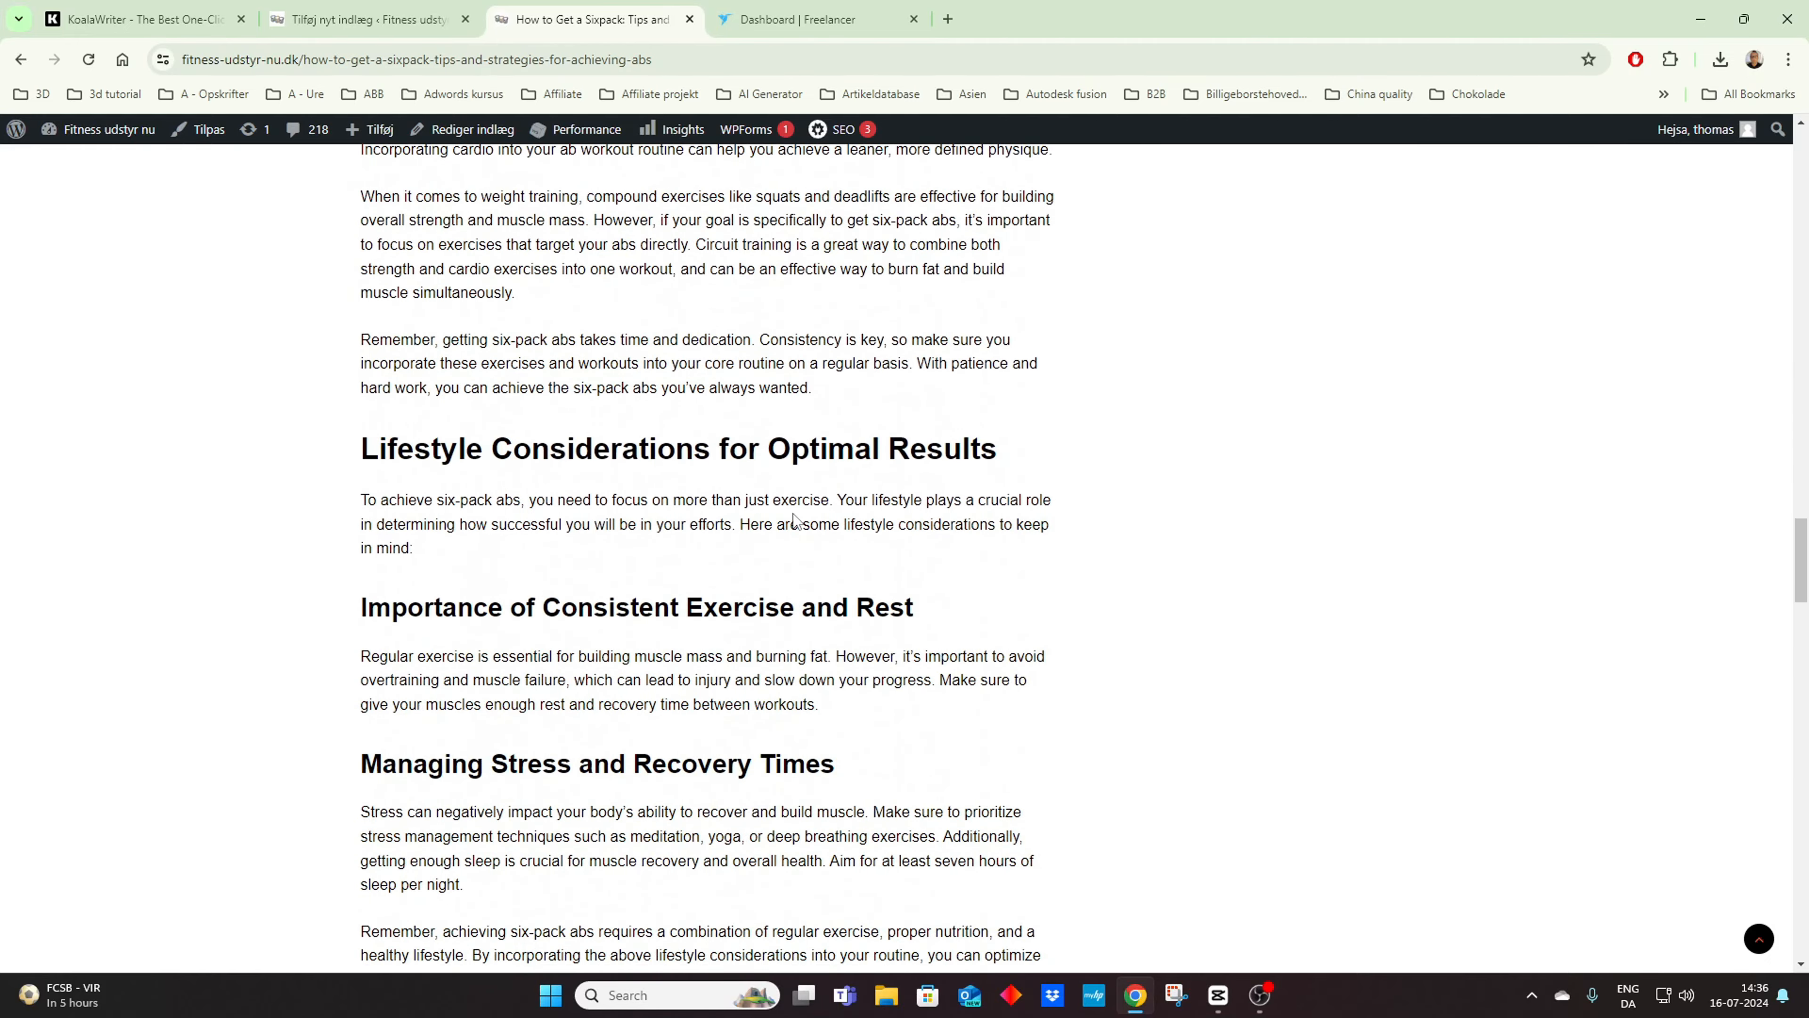
{"action": "scroll", "coordinate": [794, 518], "scroll_direction": "down", "scroll_amount": 12}
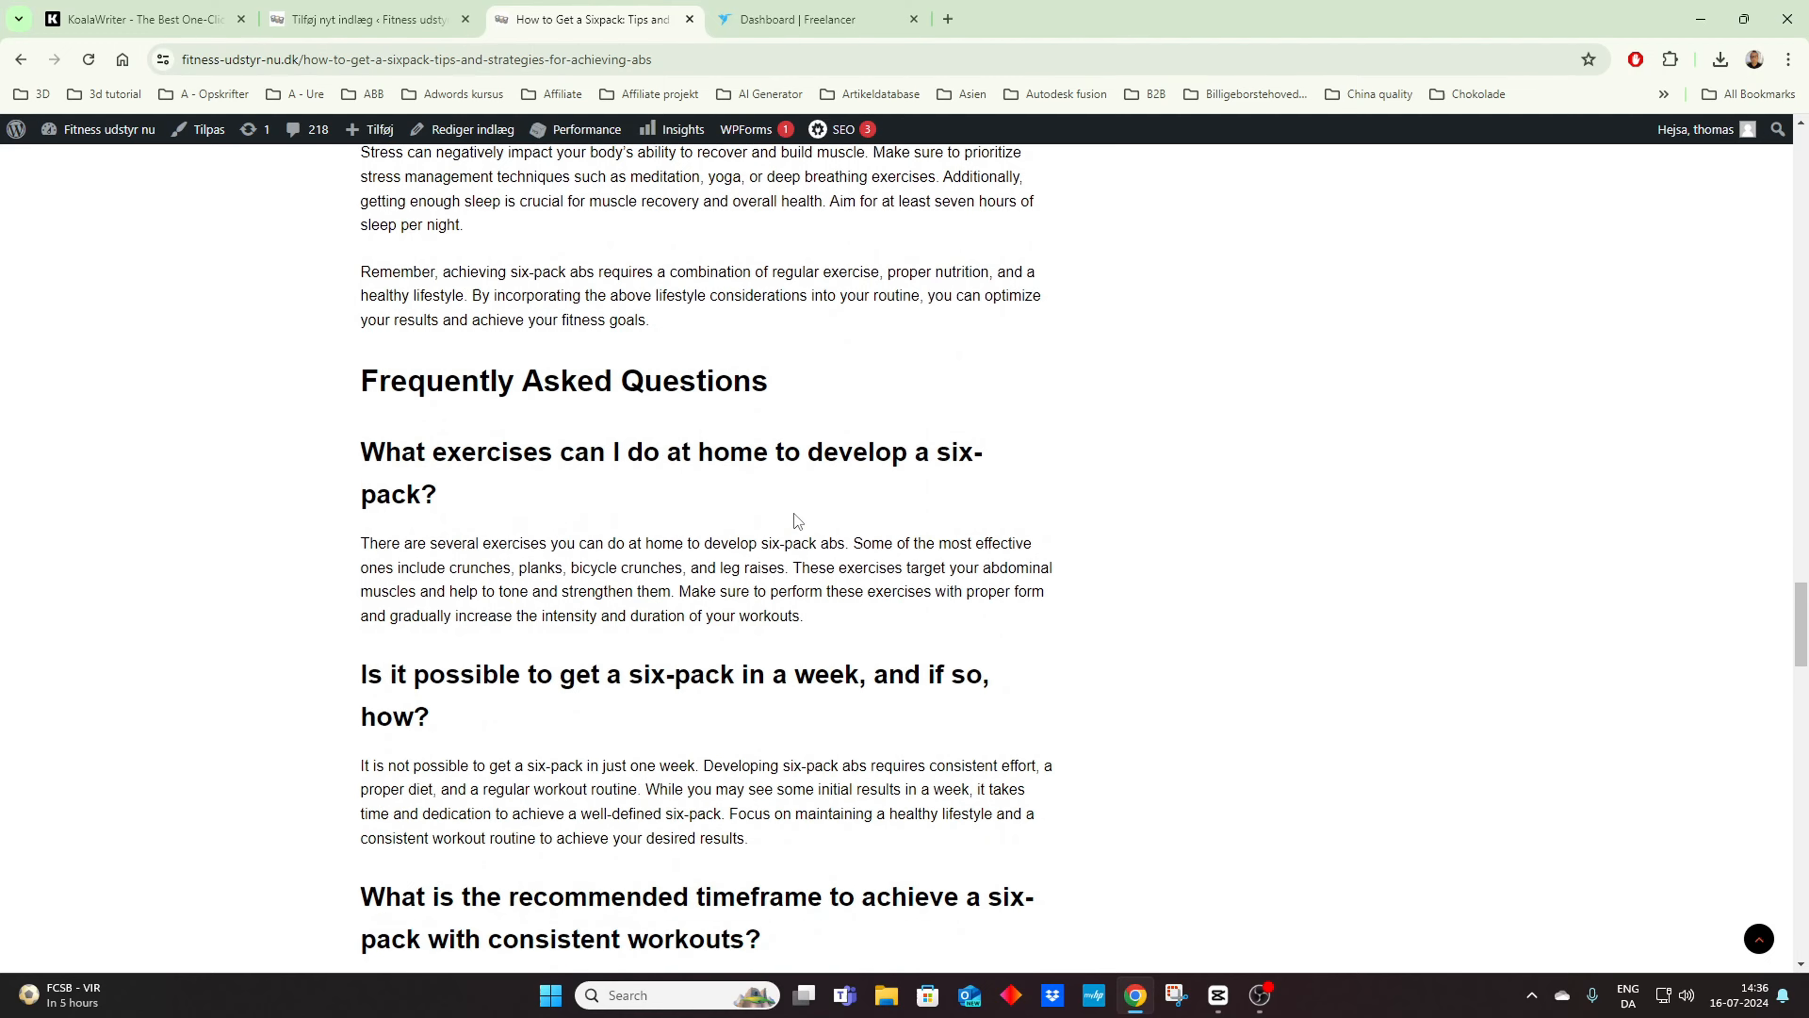
{"action": "scroll", "coordinate": [796, 517], "scroll_direction": "down", "scroll_amount": 7}
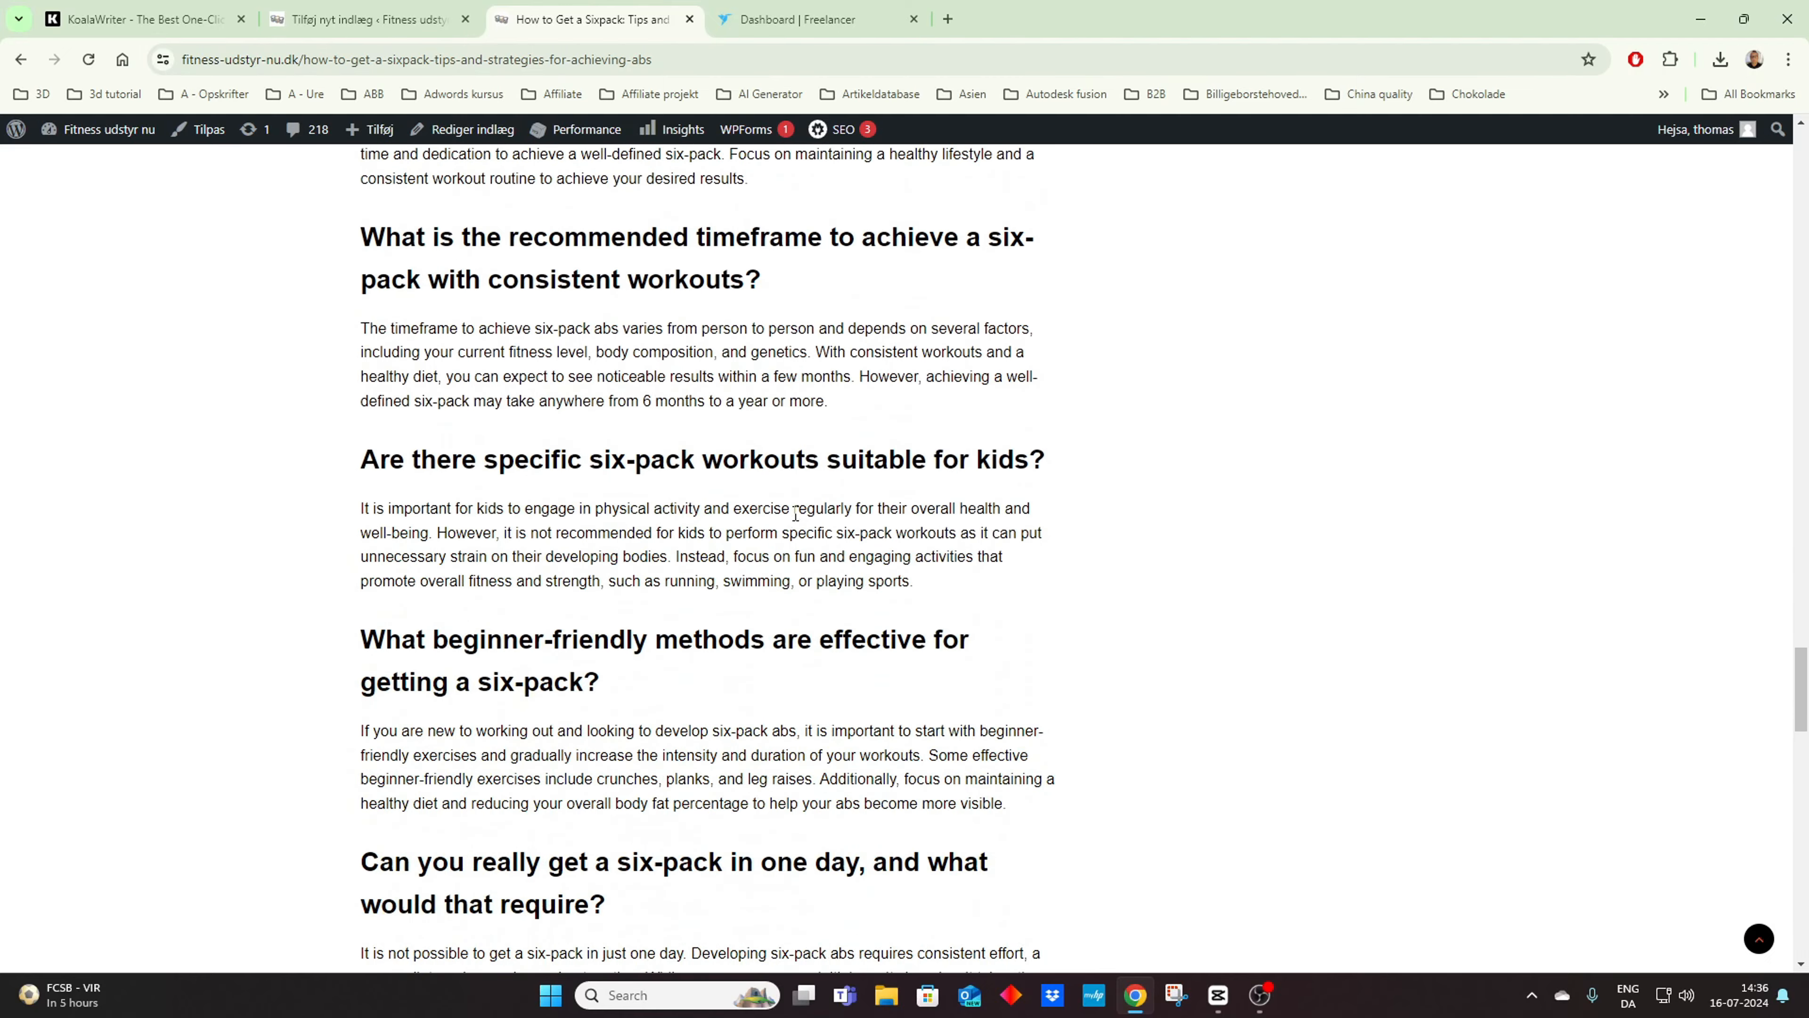
{"action": "scroll", "coordinate": [796, 514], "scroll_direction": "up", "scroll_amount": 12}
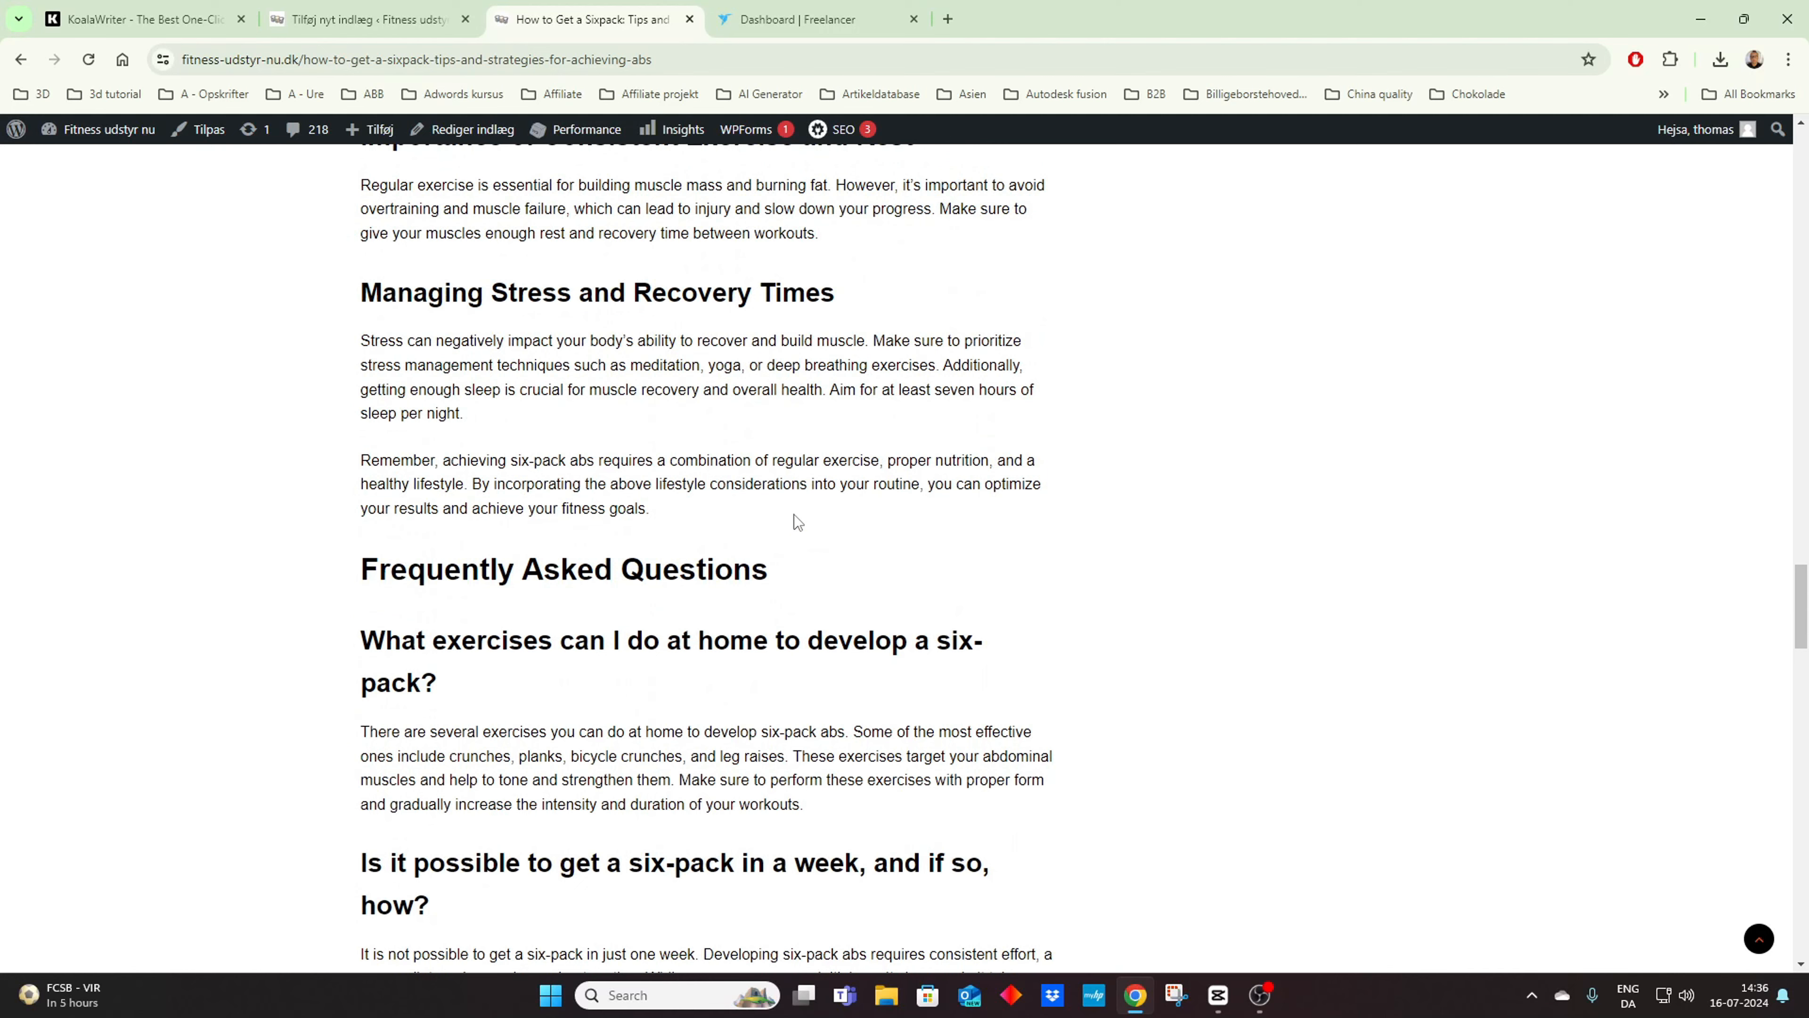
Step: Look through the rest of the sixpack article's FAQ and follow the article's own link in the related articles list
{"action": "scroll", "coordinate": [794, 515], "scroll_direction": "down", "scroll_amount": 13}
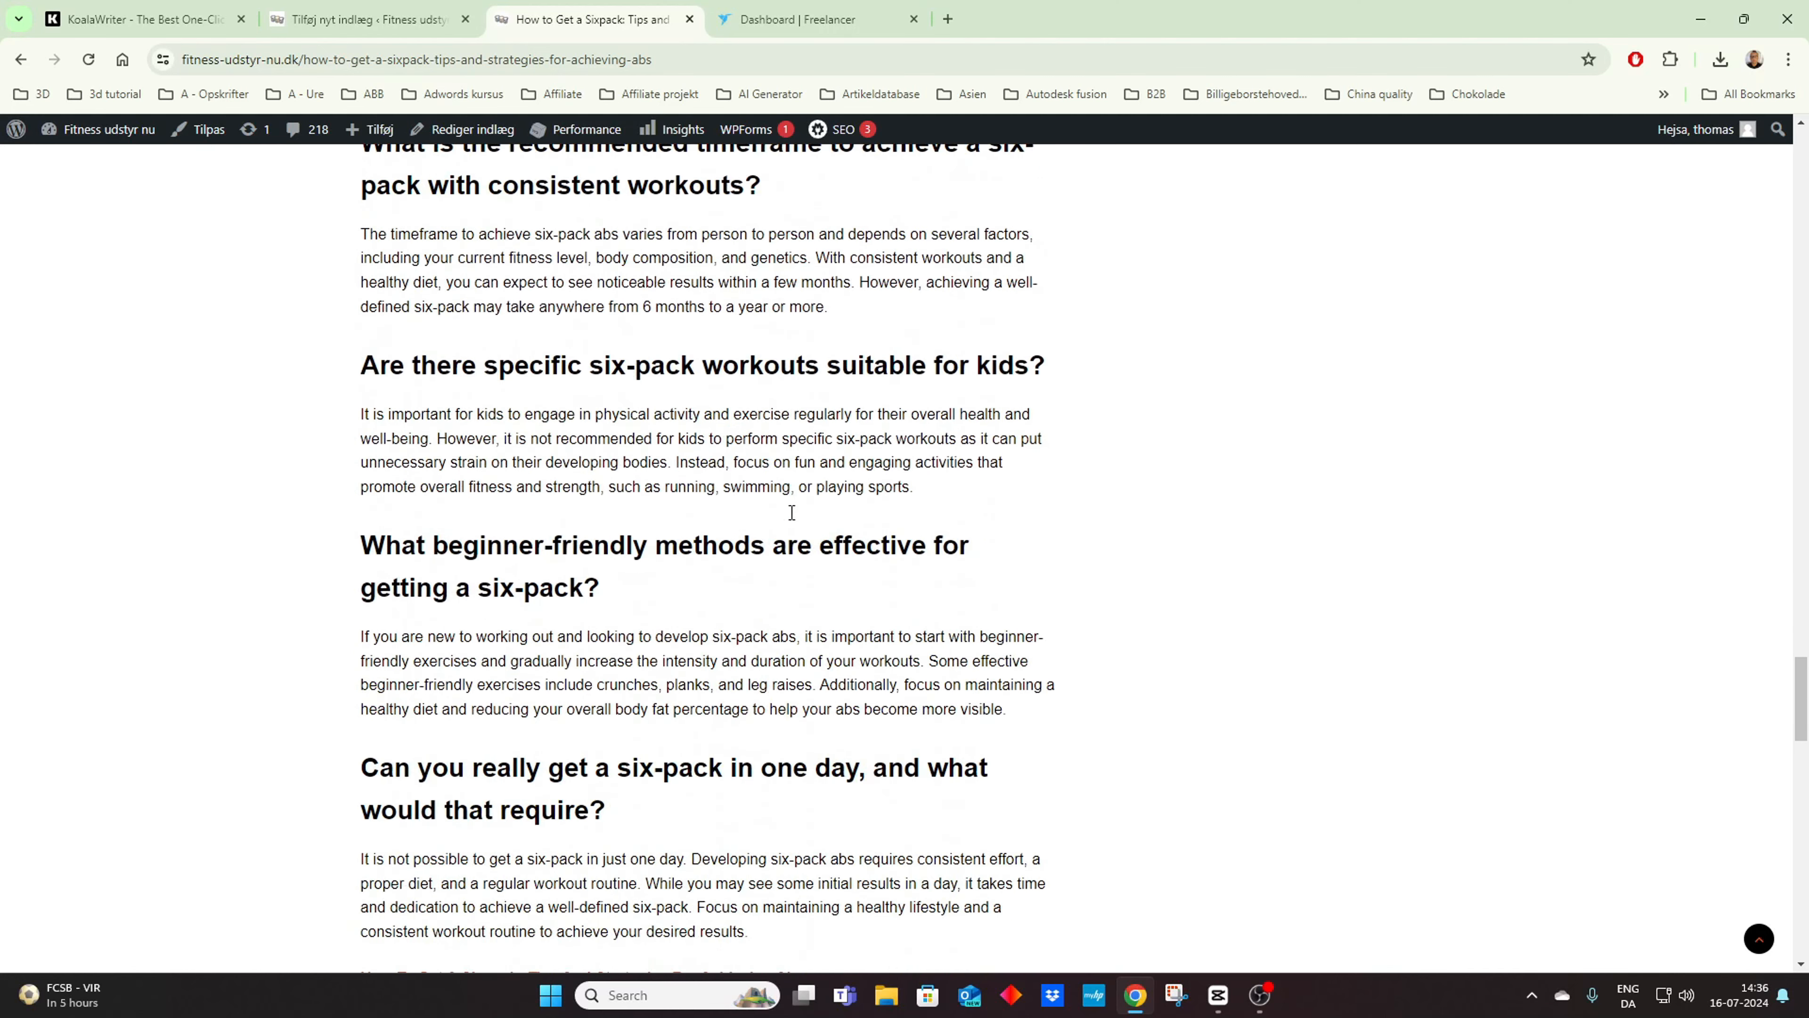
{"action": "scroll", "coordinate": [792, 511], "scroll_direction": "down", "scroll_amount": 10}
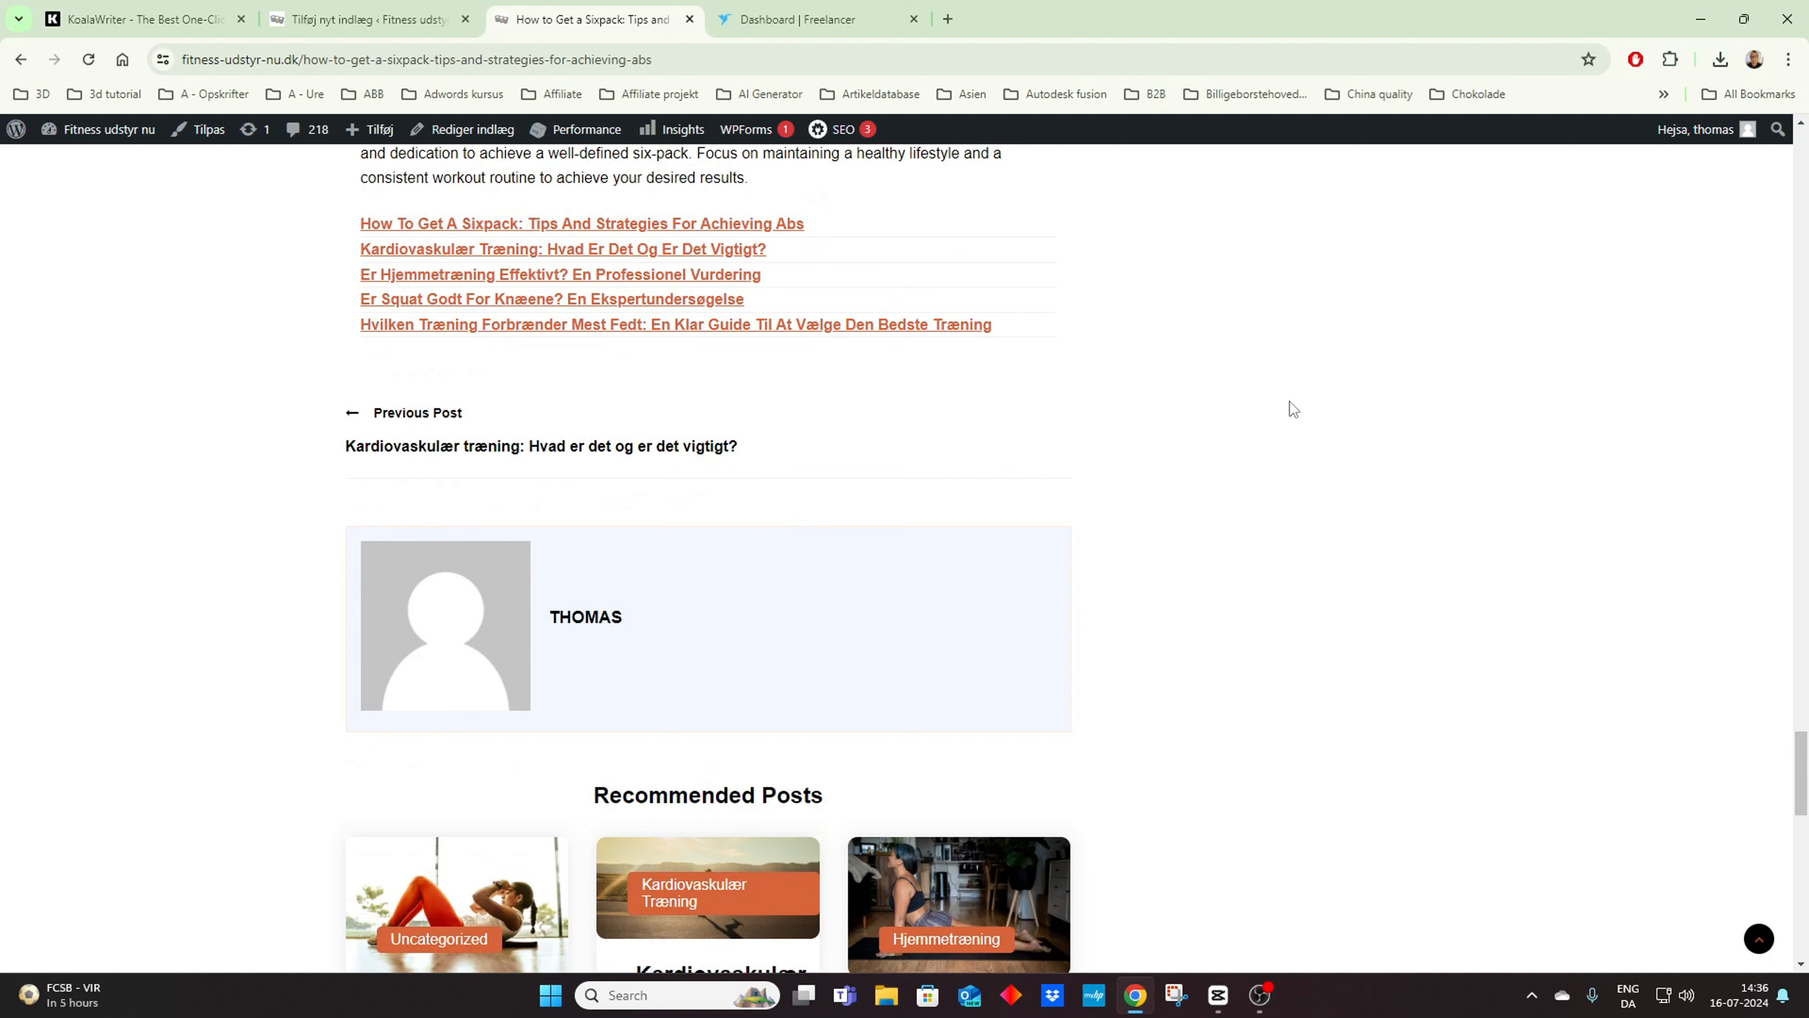
{"action": "left_click", "coordinate": [597, 225]}
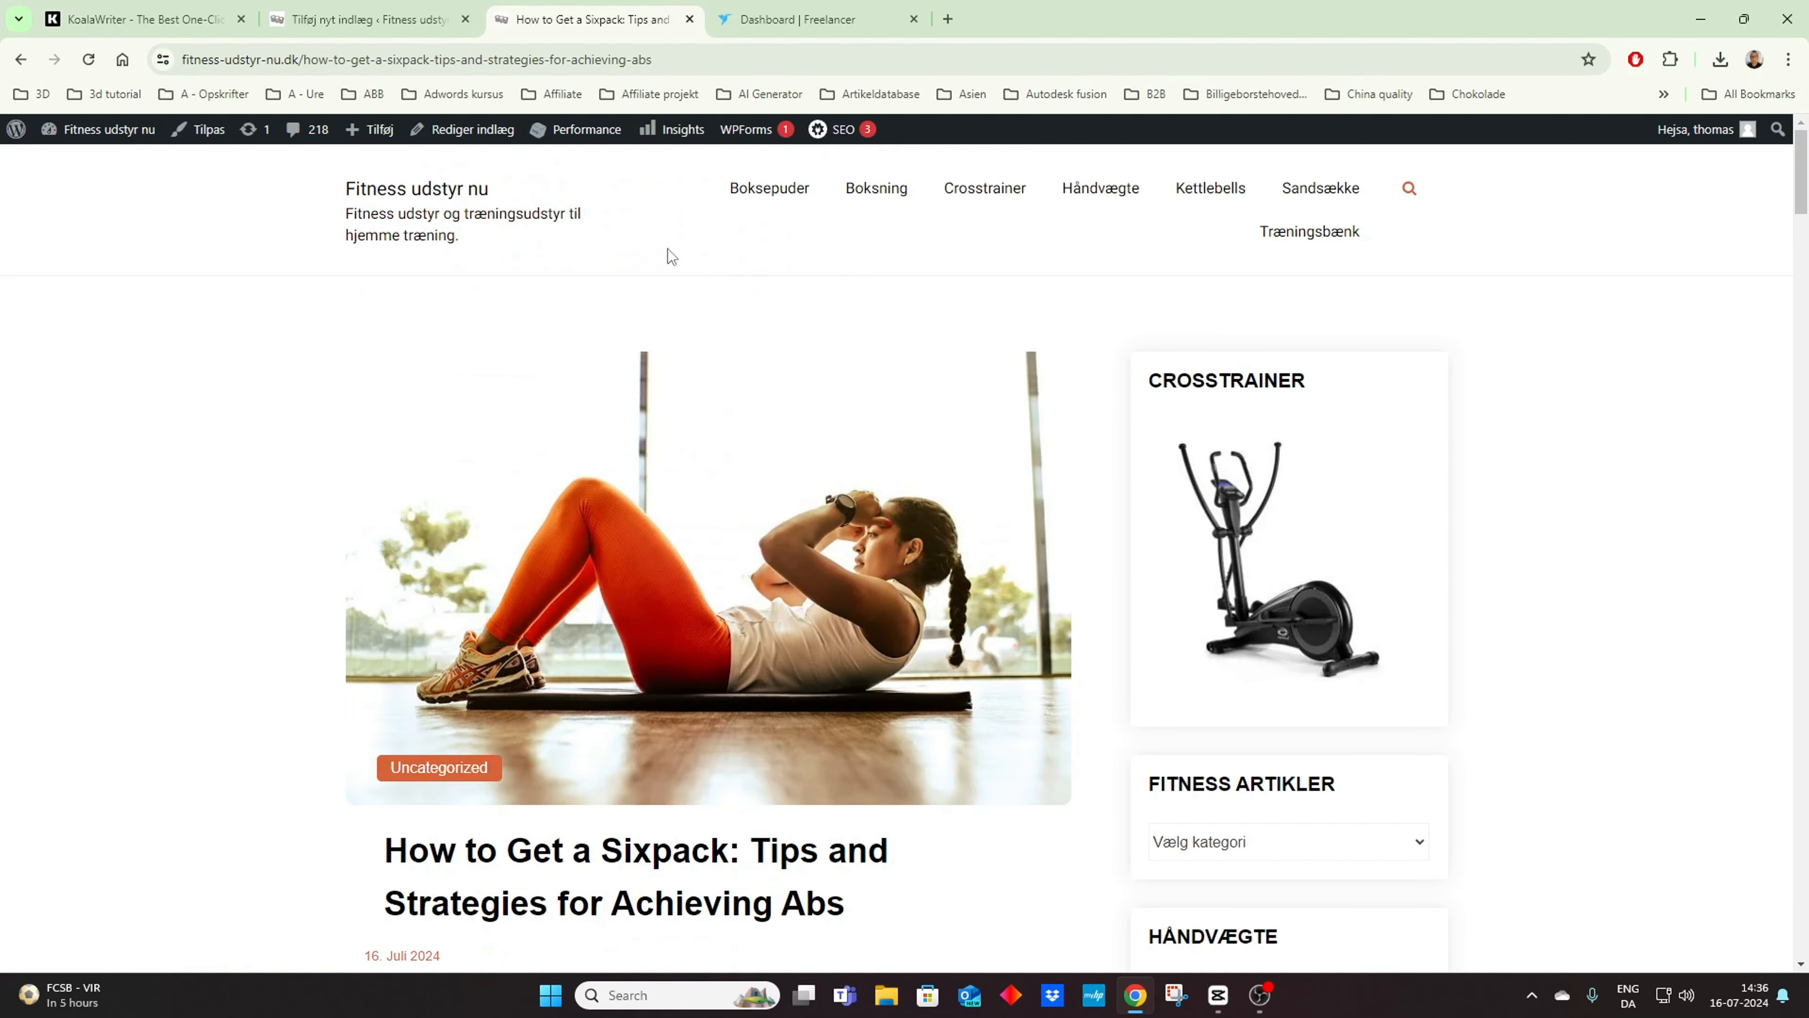
Step: Return to the site's home page, look over the post list and reopen the sixpack article
{"action": "left_click", "coordinate": [20, 59]}
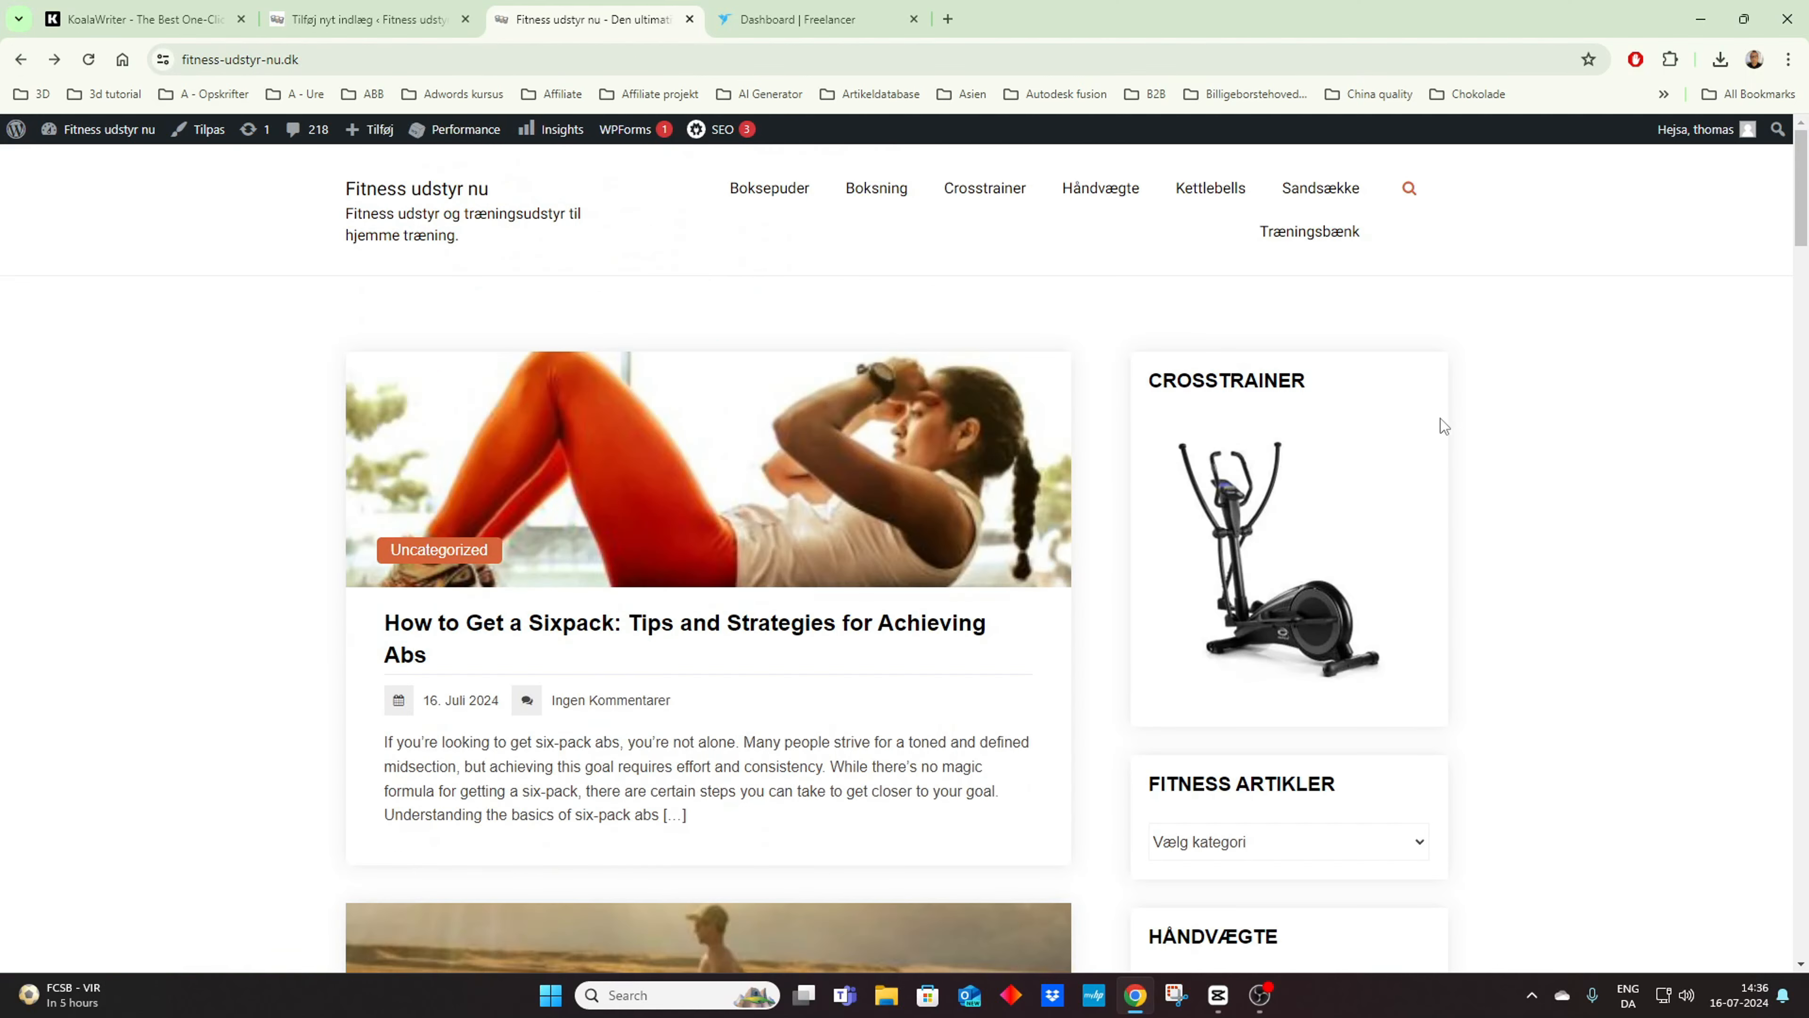
{"action": "scroll", "coordinate": [937, 463], "scroll_direction": "down", "scroll_amount": 8}
{"action": "scroll", "coordinate": [940, 456], "scroll_direction": "up", "scroll_amount": 5}
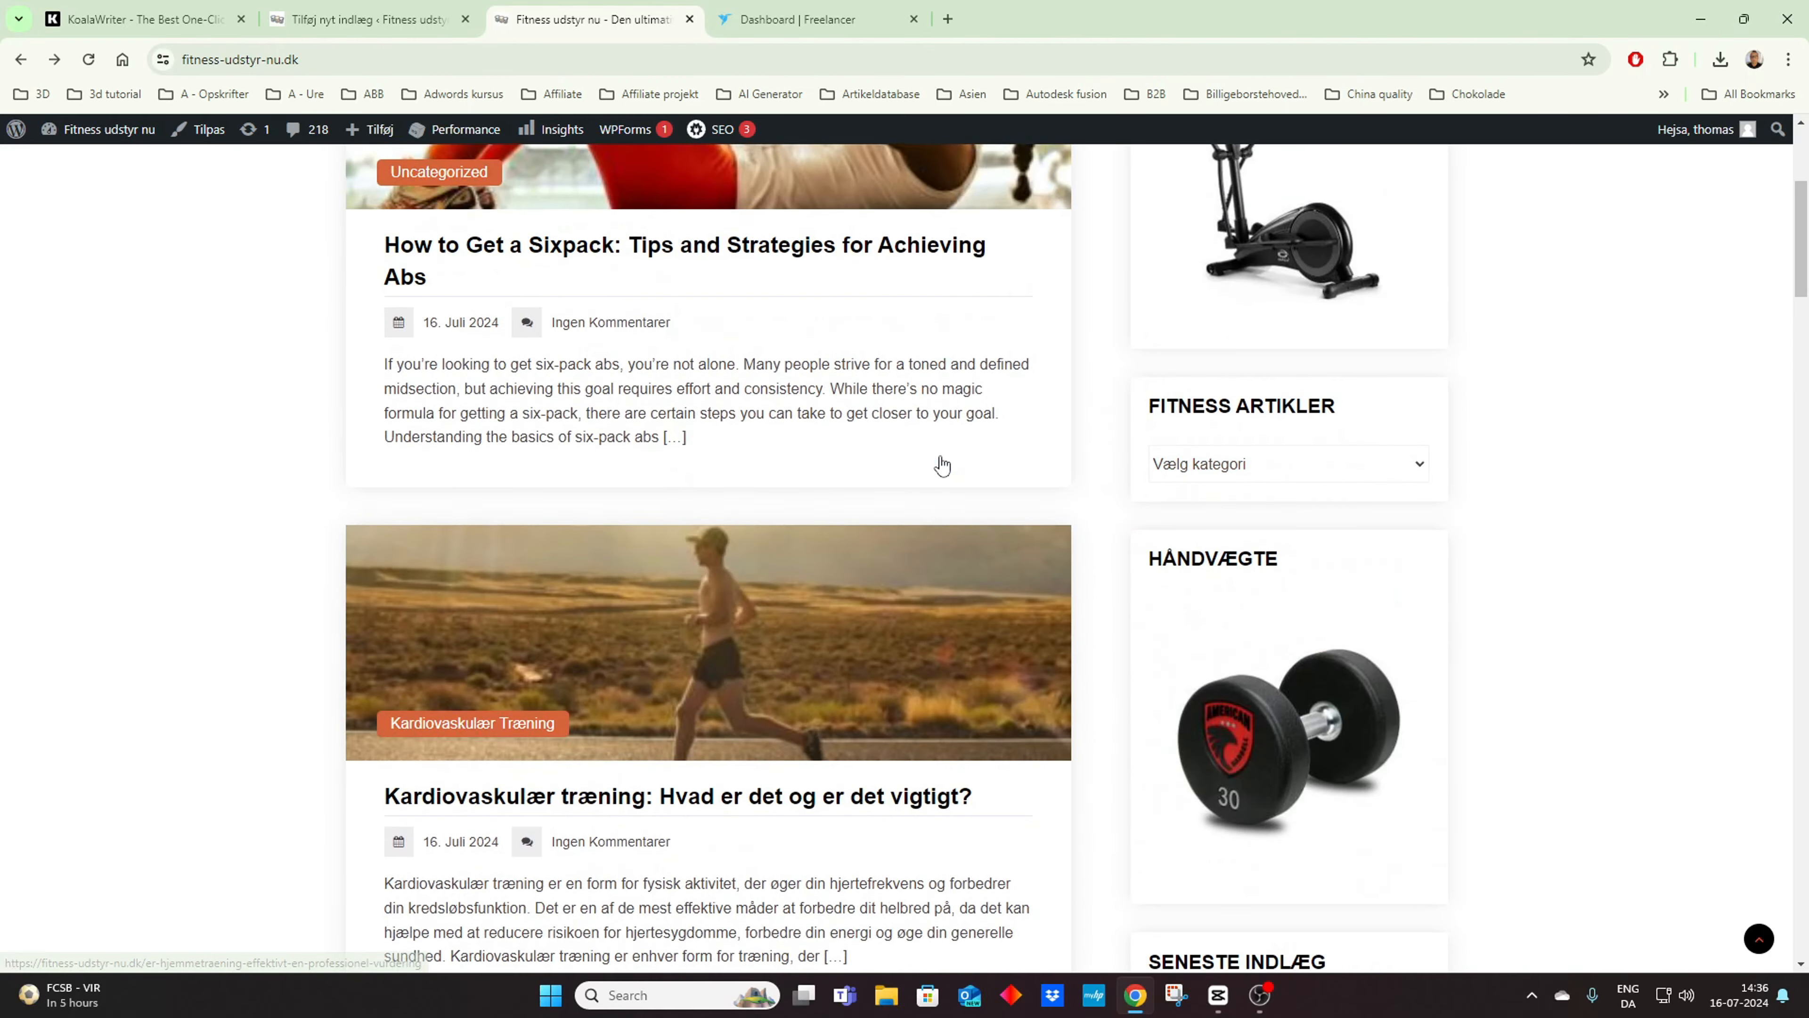
{"action": "scroll", "coordinate": [942, 464], "scroll_direction": "up", "scroll_amount": 5}
{"action": "left_click", "coordinate": [697, 623]}
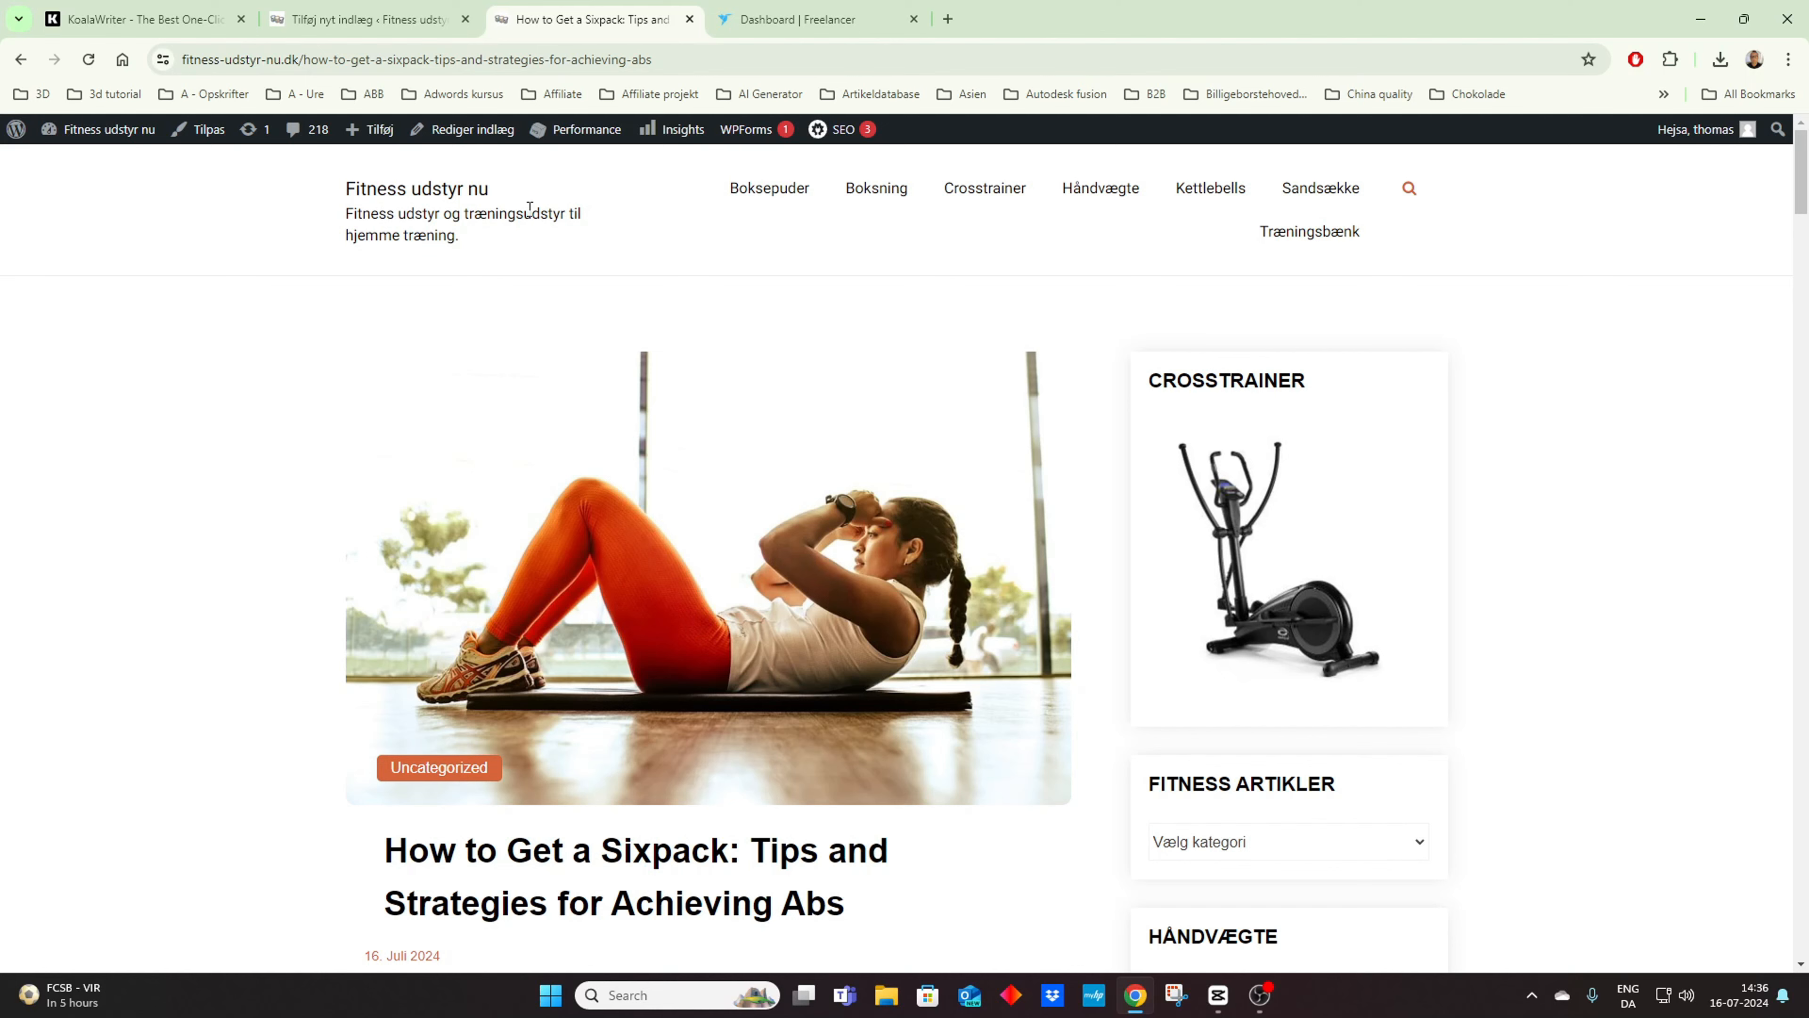
Step: Close the post editor tab and open the Link Whisper internal links report from the site's dashboard
{"action": "left_click", "coordinate": [466, 19]}
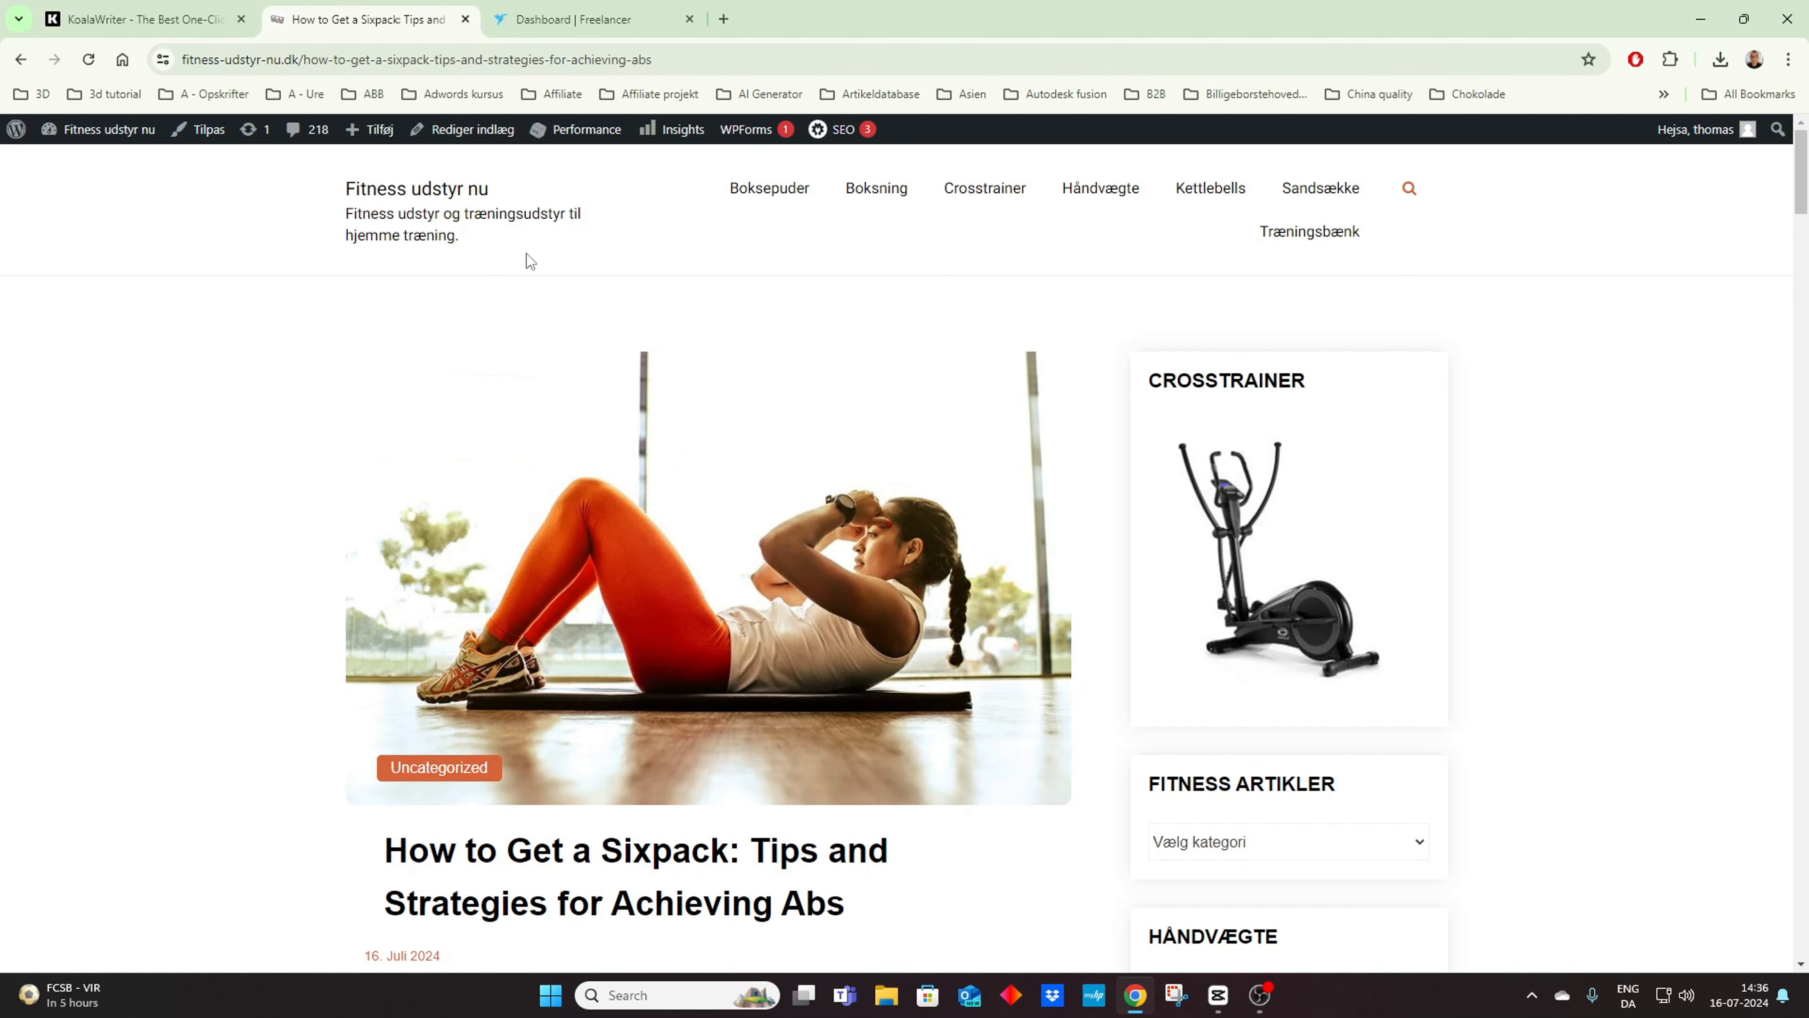
{"action": "left_click", "coordinate": [93, 135]}
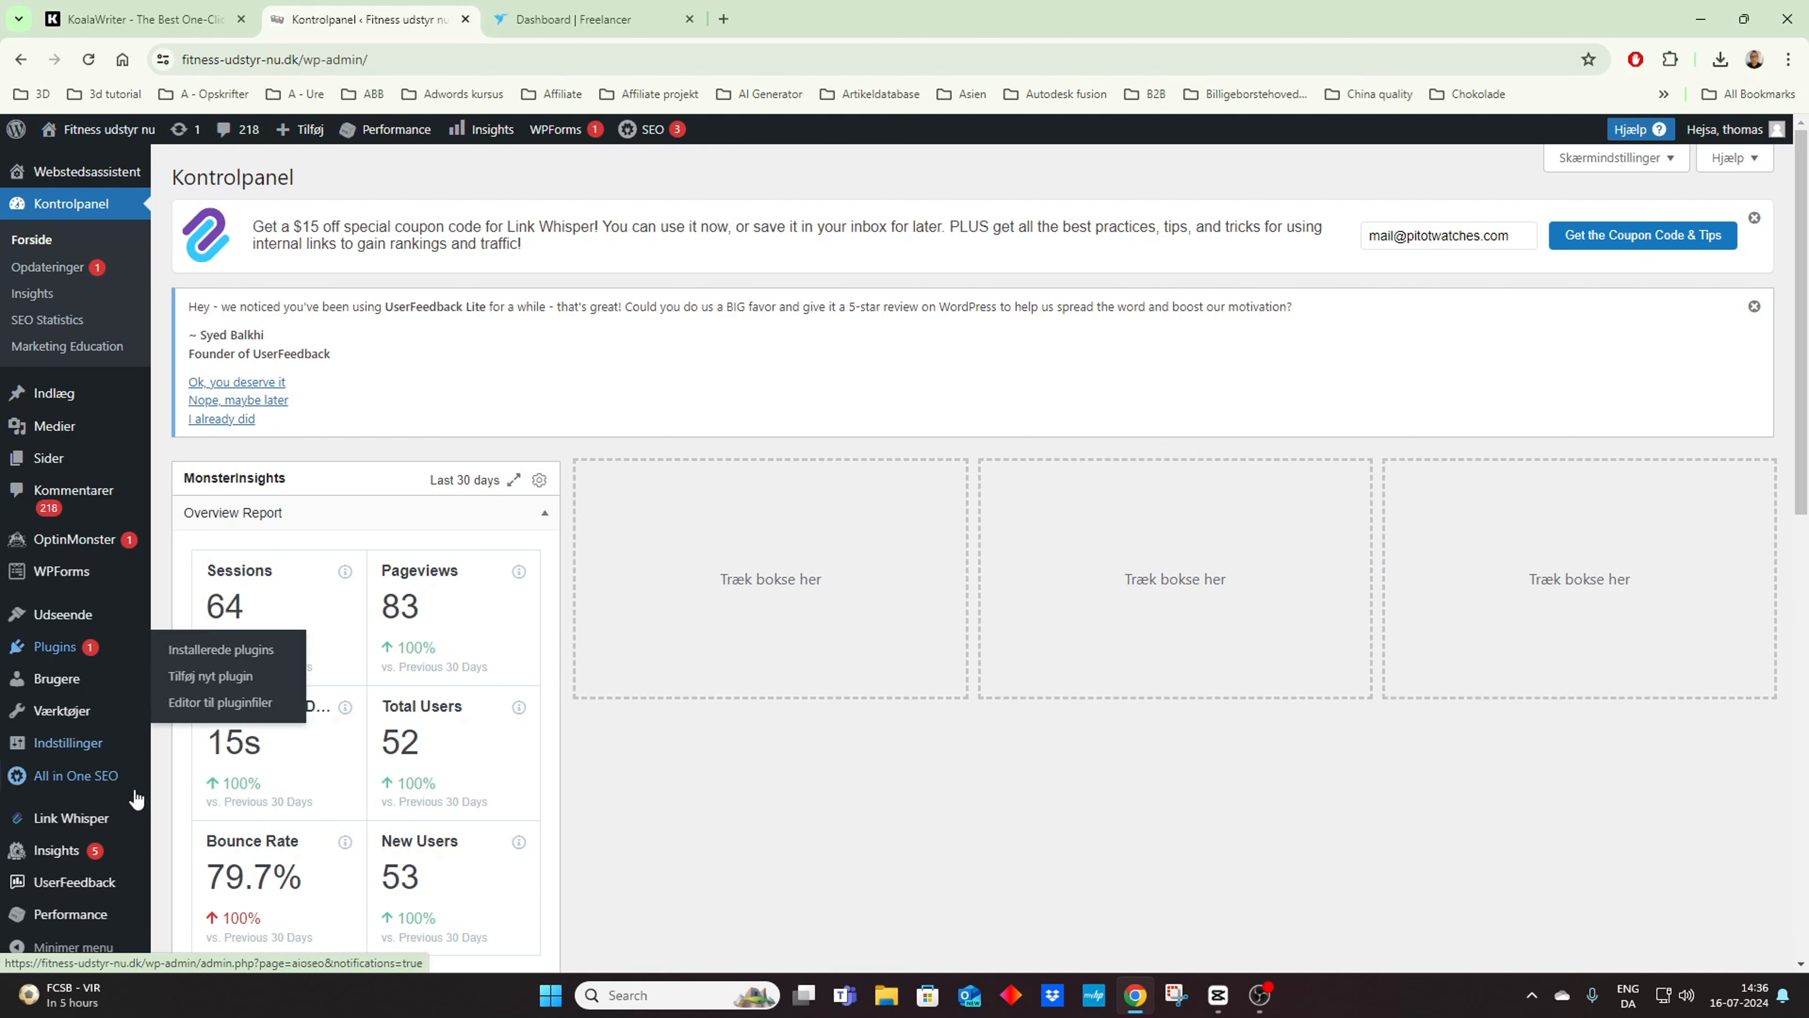
{"action": "left_click", "coordinate": [67, 812]}
{"action": "mouse_move", "coordinate": [64, 798]}
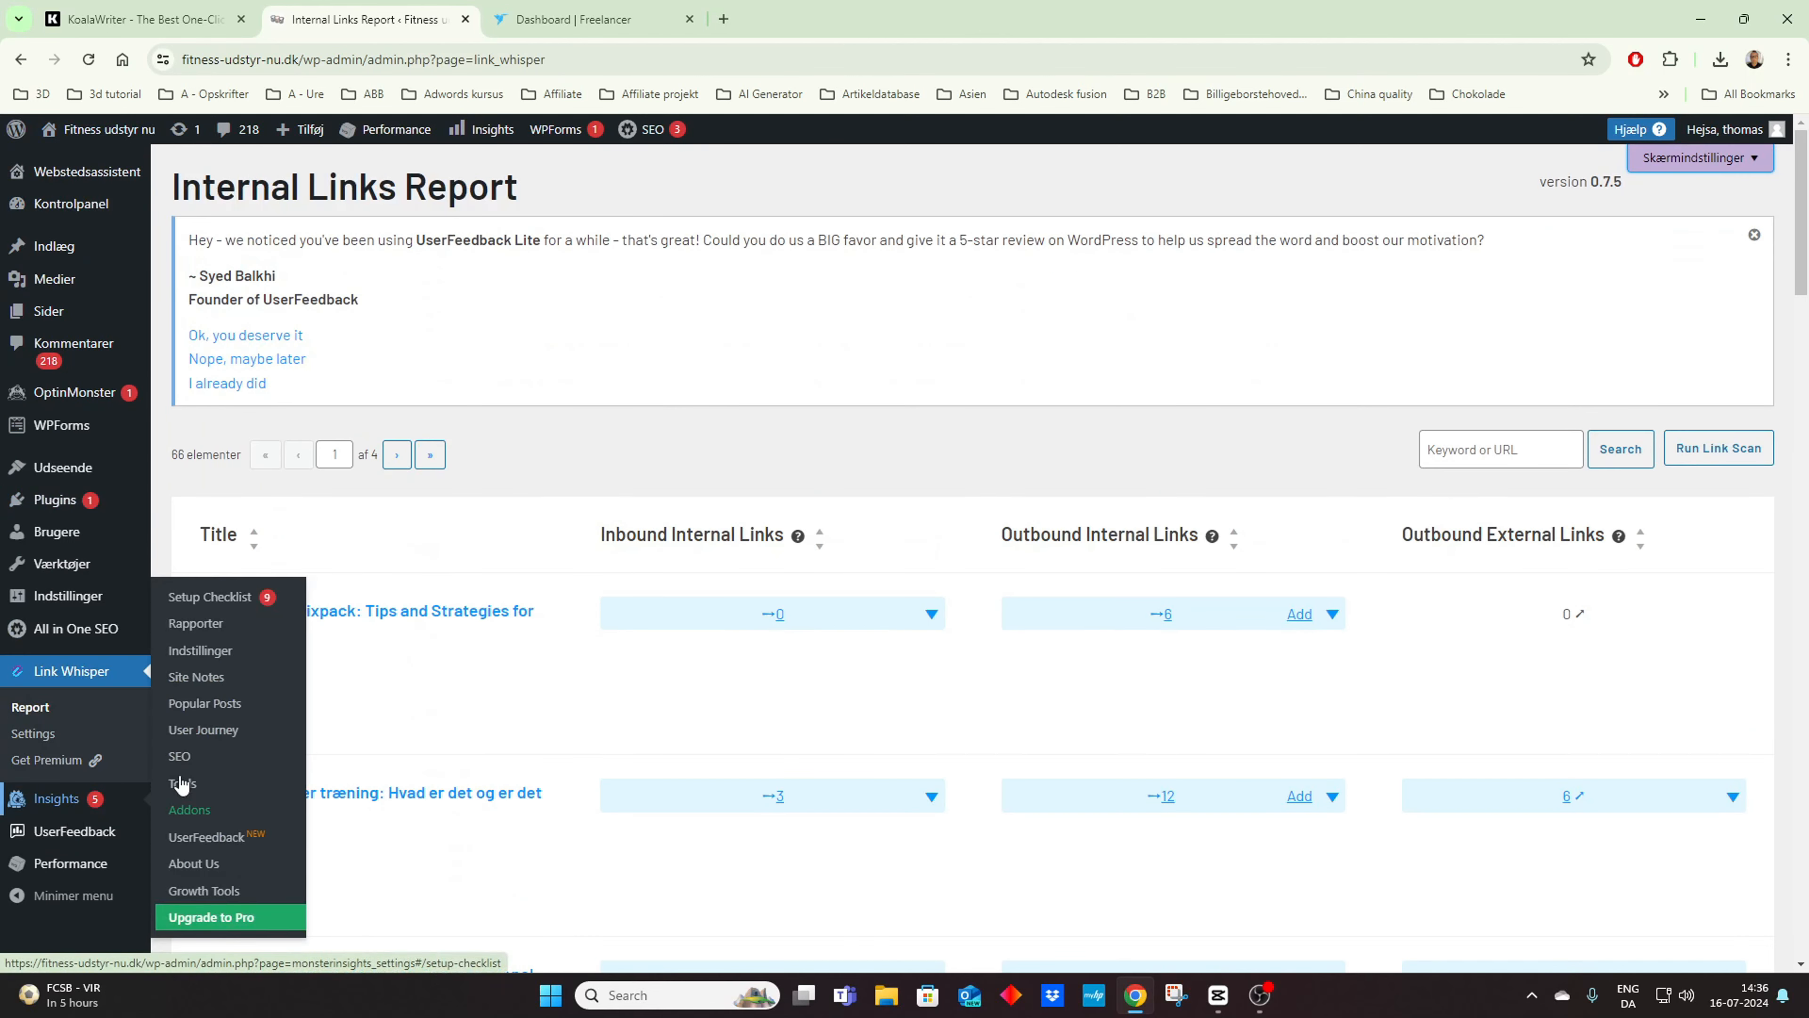
Step: Open the sixpack article for editing outbound links and check its Link Whisper suggested links
{"action": "mouse_move", "coordinate": [404, 615]}
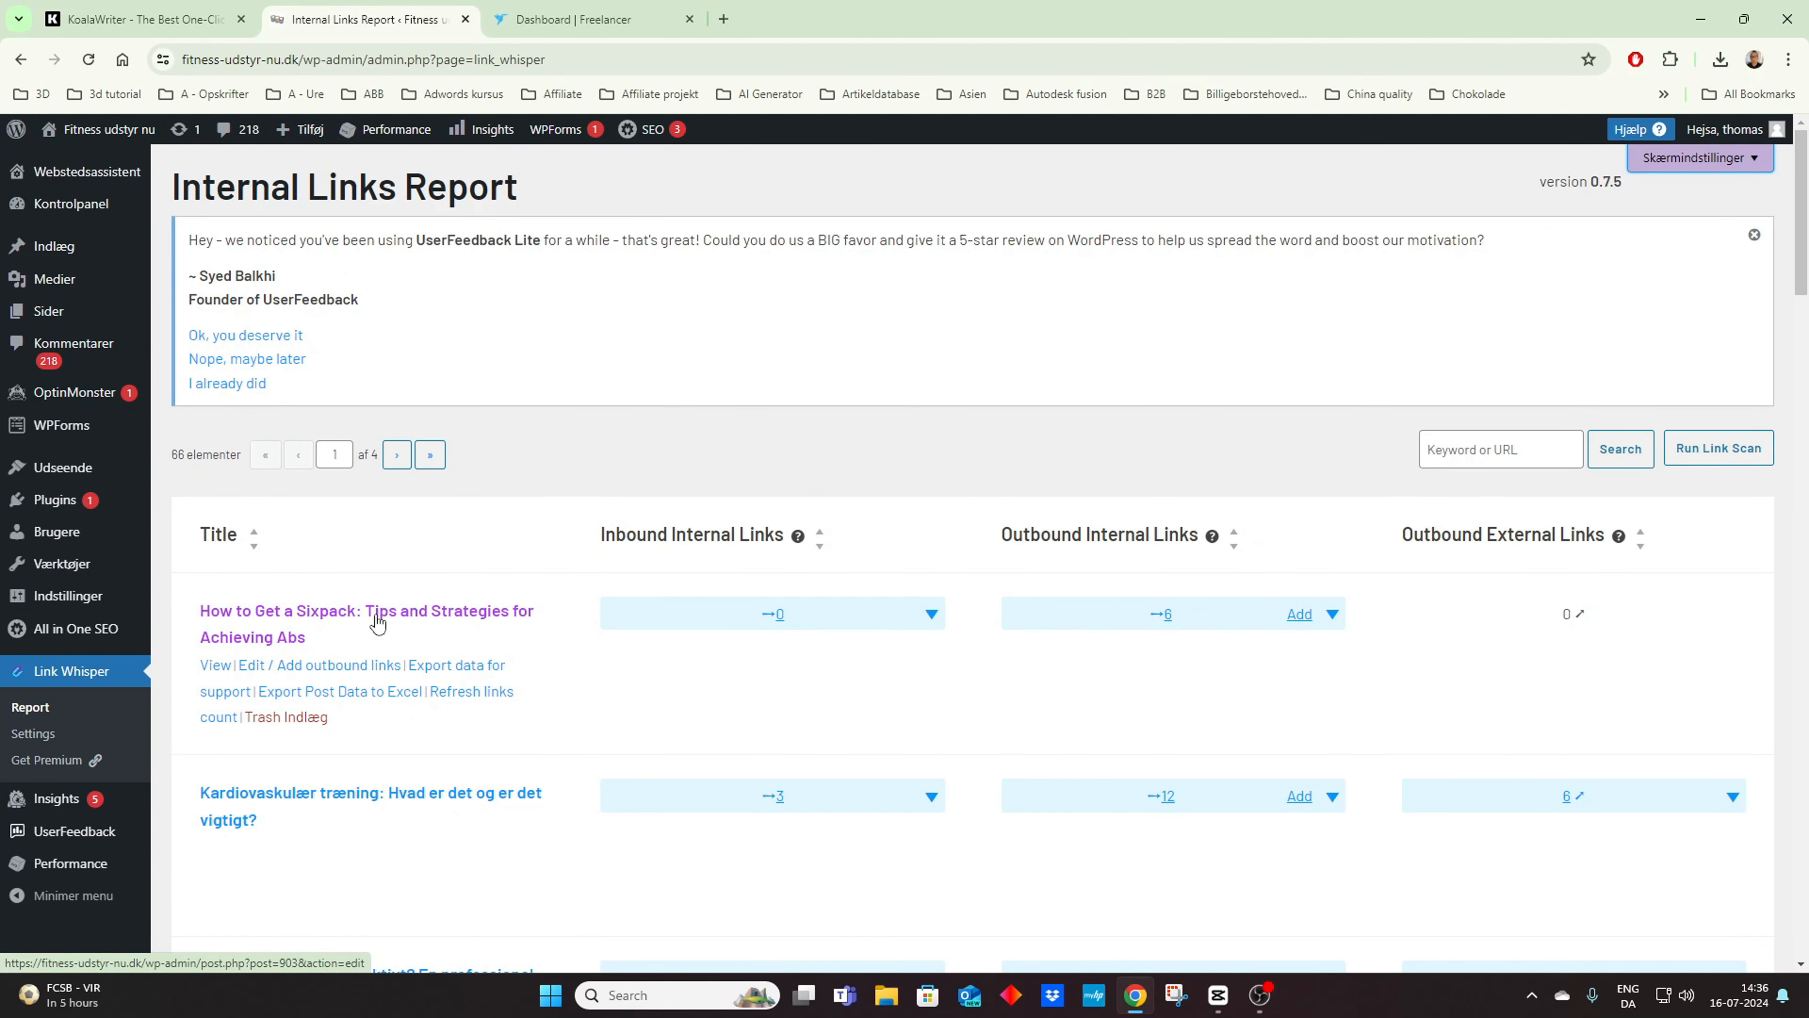
{"action": "left_click", "coordinate": [321, 665]}
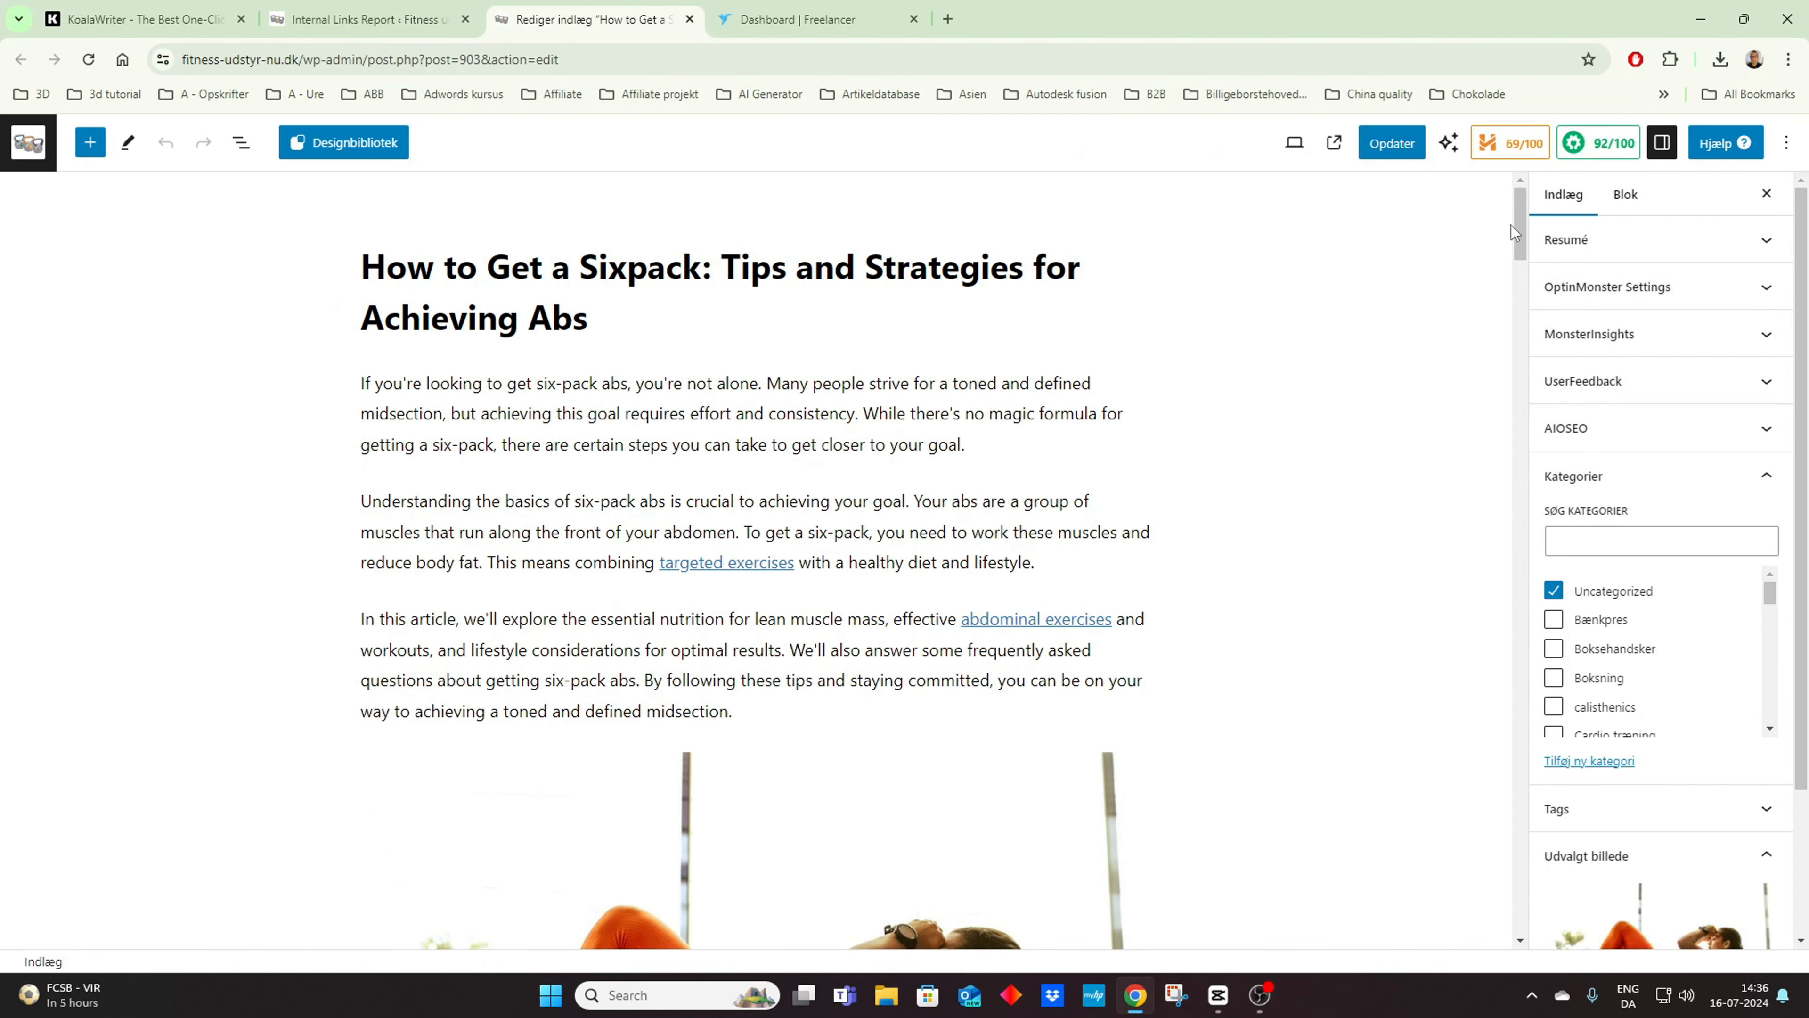
{"action": "left_click_drag", "start_coordinate": [1518, 215], "coordinate": [1518, 891]}
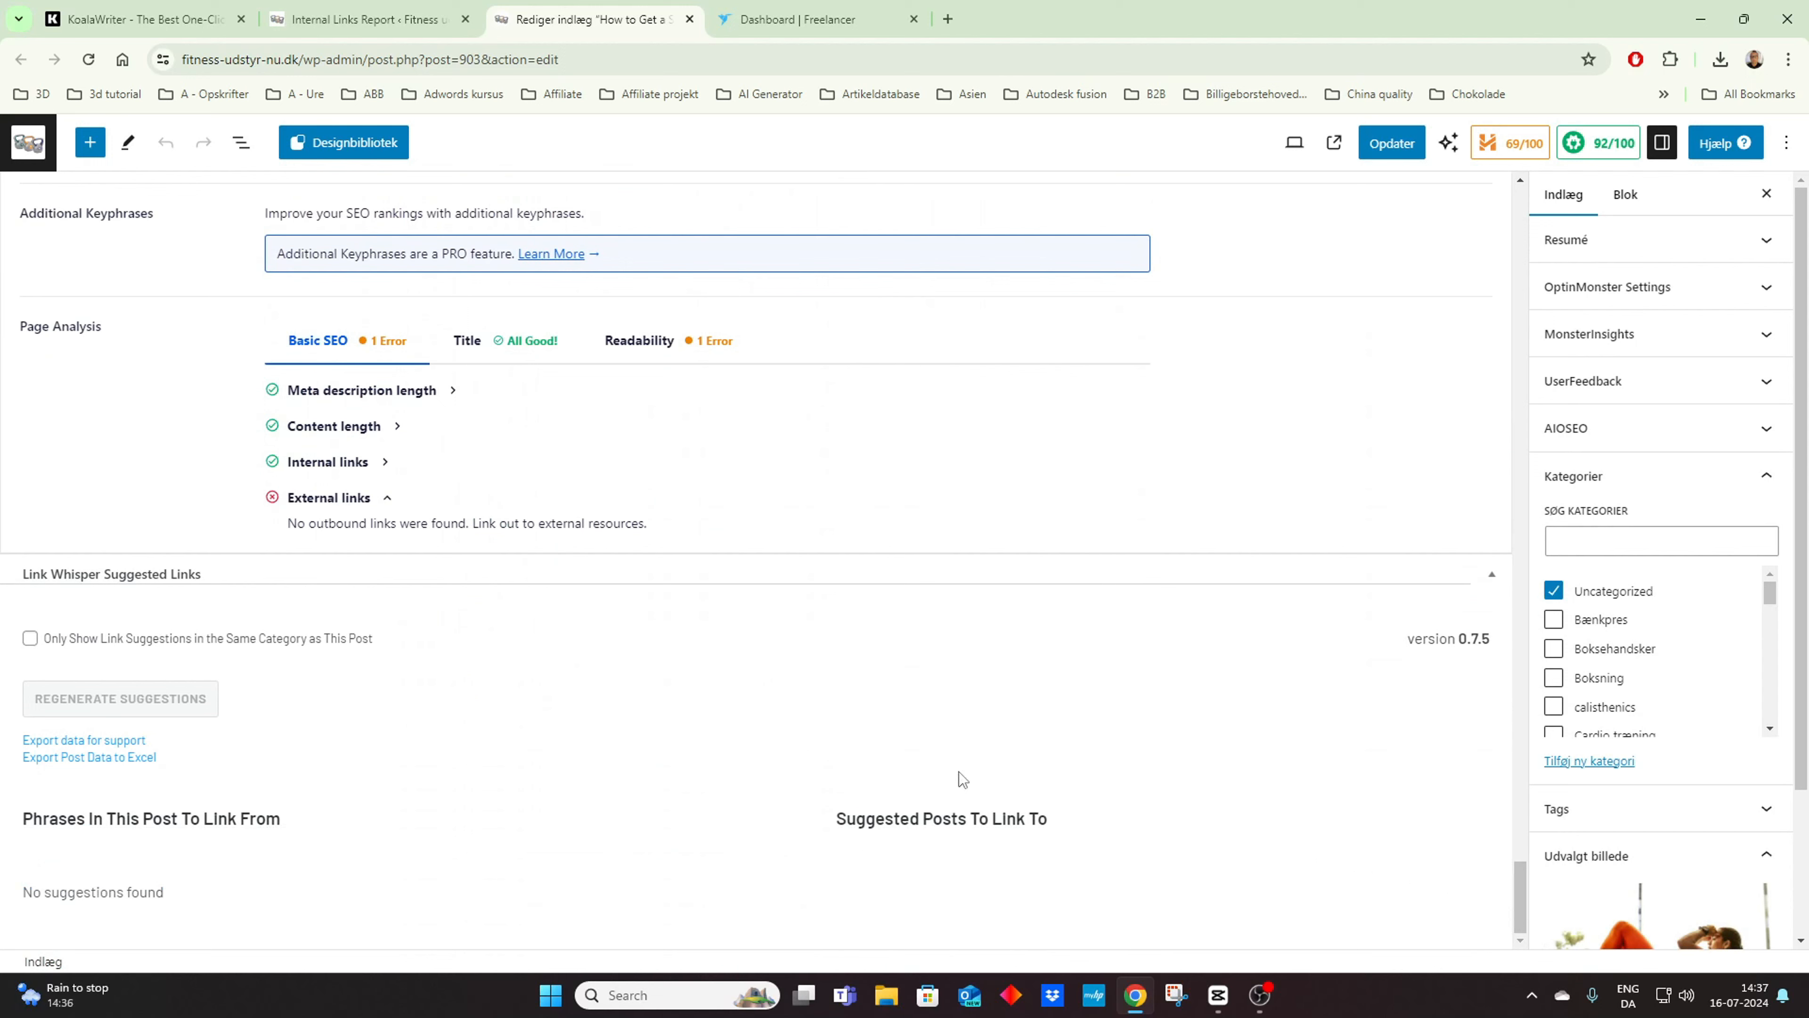
Step: Open the article "Kardiovaskulær træning: Hvad er det og er det vigtigt?" from the post list and view its Link Whisper suggestions
{"action": "left_click", "coordinate": [28, 143]}
{"action": "left_click", "coordinate": [268, 664]}
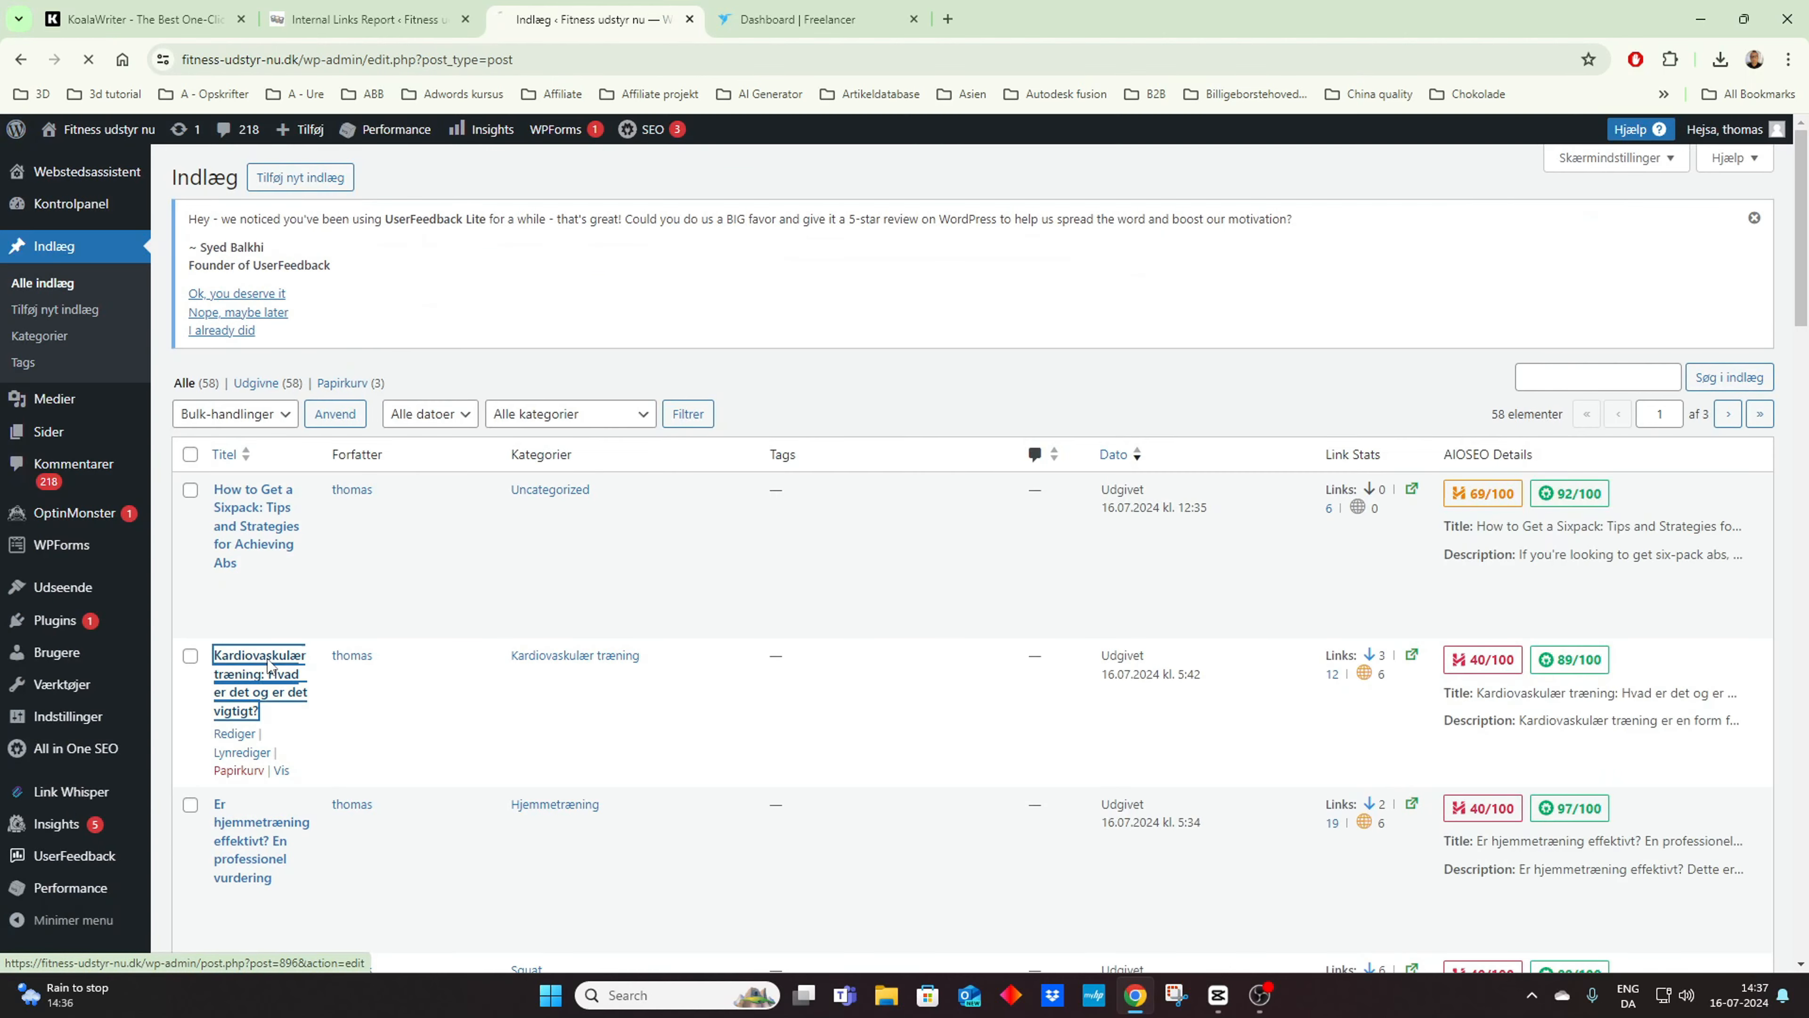
{"action": "scroll", "coordinate": [1084, 372], "scroll_direction": "down", "scroll_amount": 20}
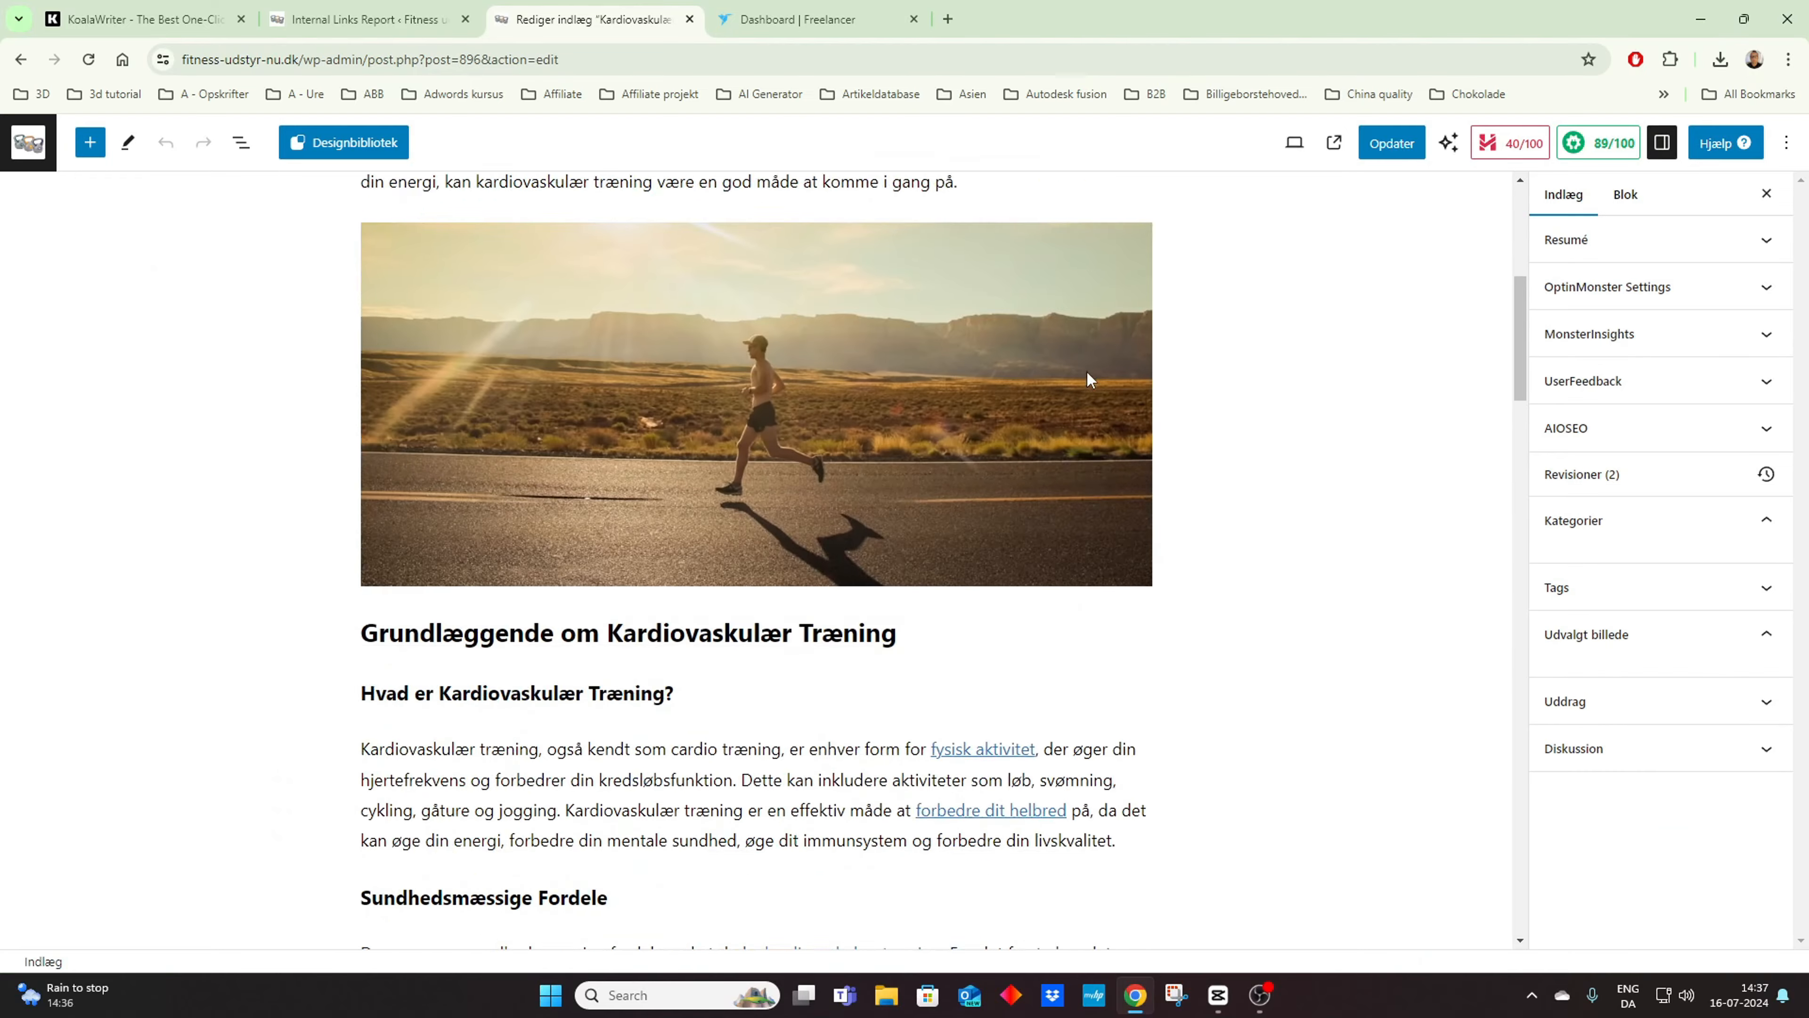
{"action": "scroll", "coordinate": [1082, 383], "scroll_direction": "down", "scroll_amount": 20}
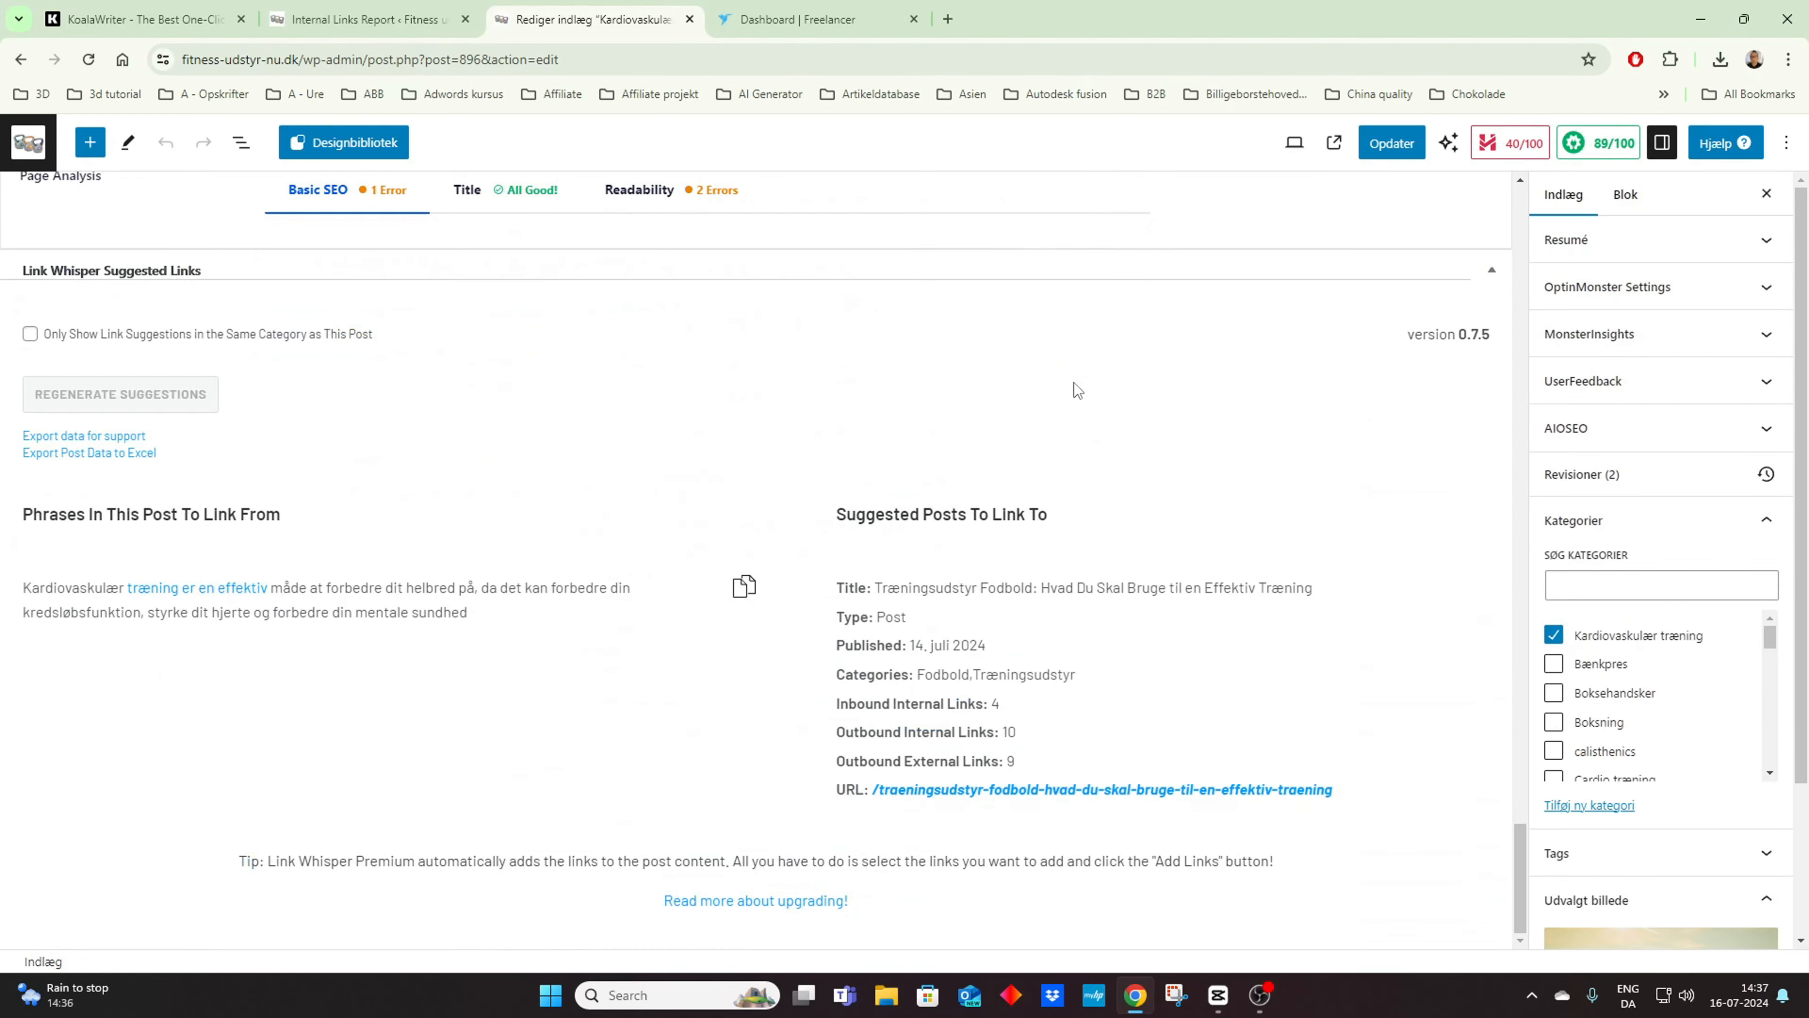
{"action": "scroll", "coordinate": [1074, 382], "scroll_direction": "down", "scroll_amount": 2}
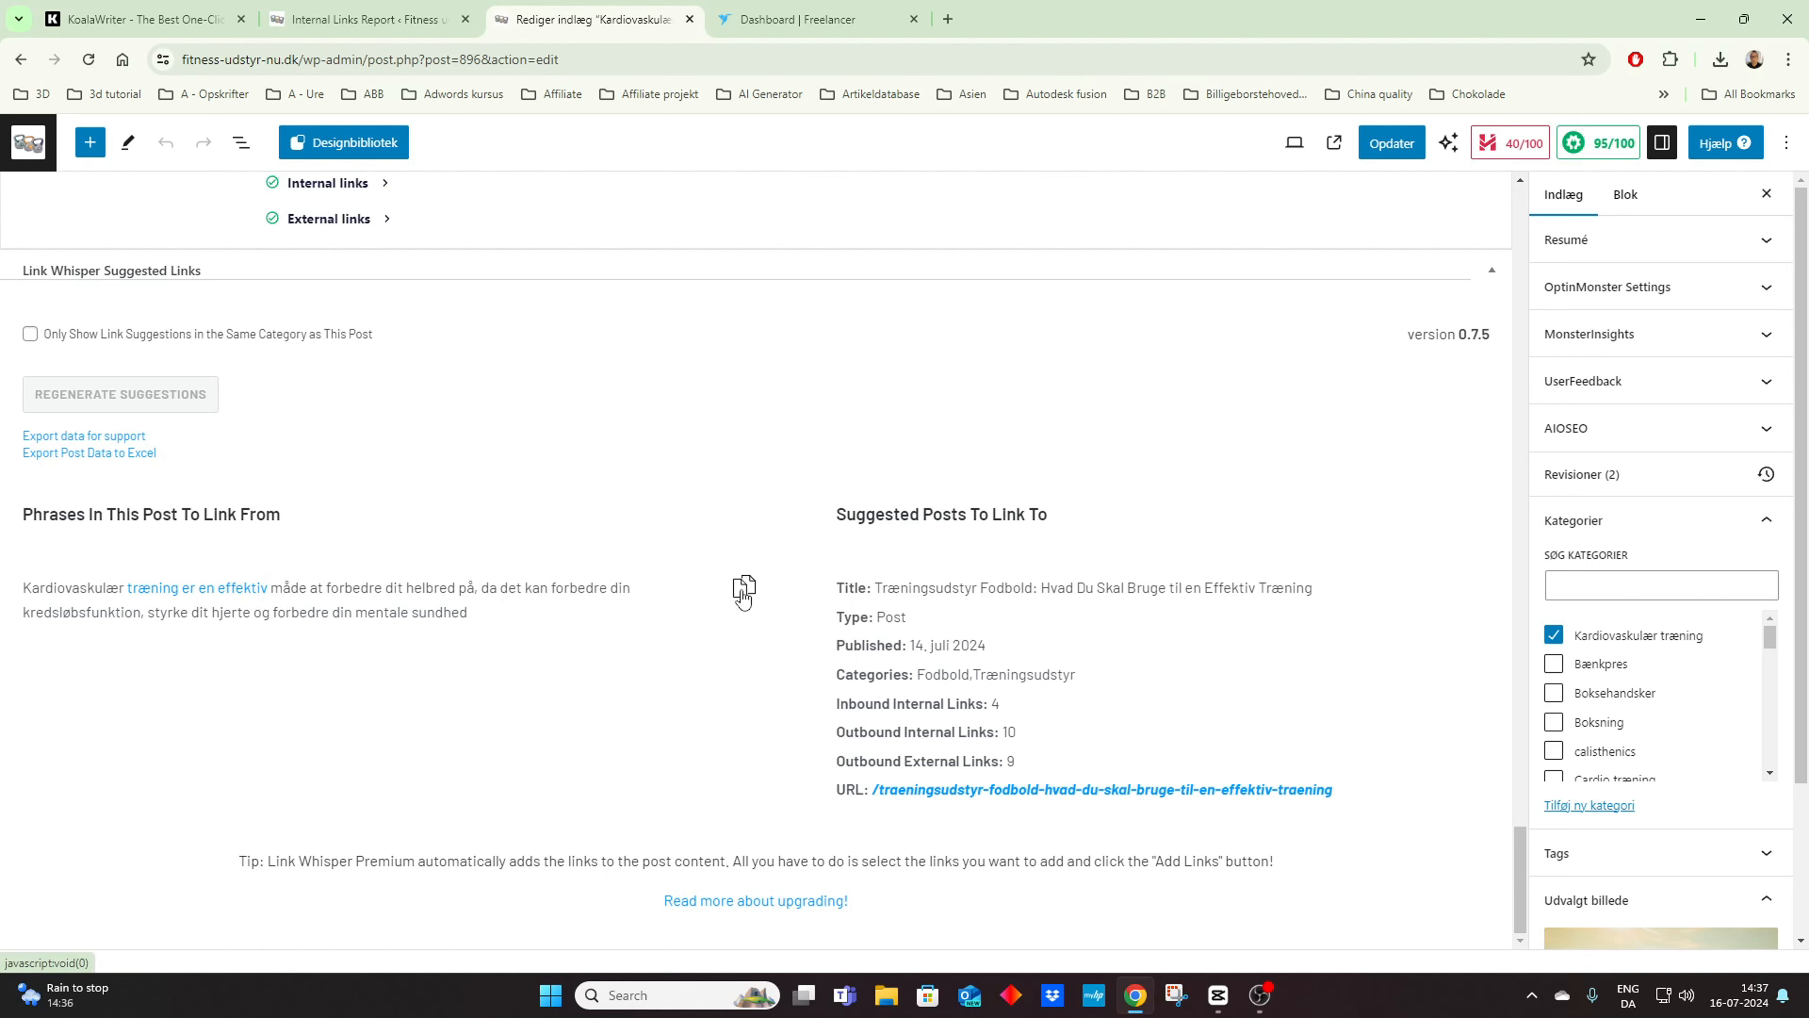
Step: Link the phrase "træning er en effektiv" to the suggested post about football training equipment and update the article
{"action": "left_click", "coordinate": [741, 589]}
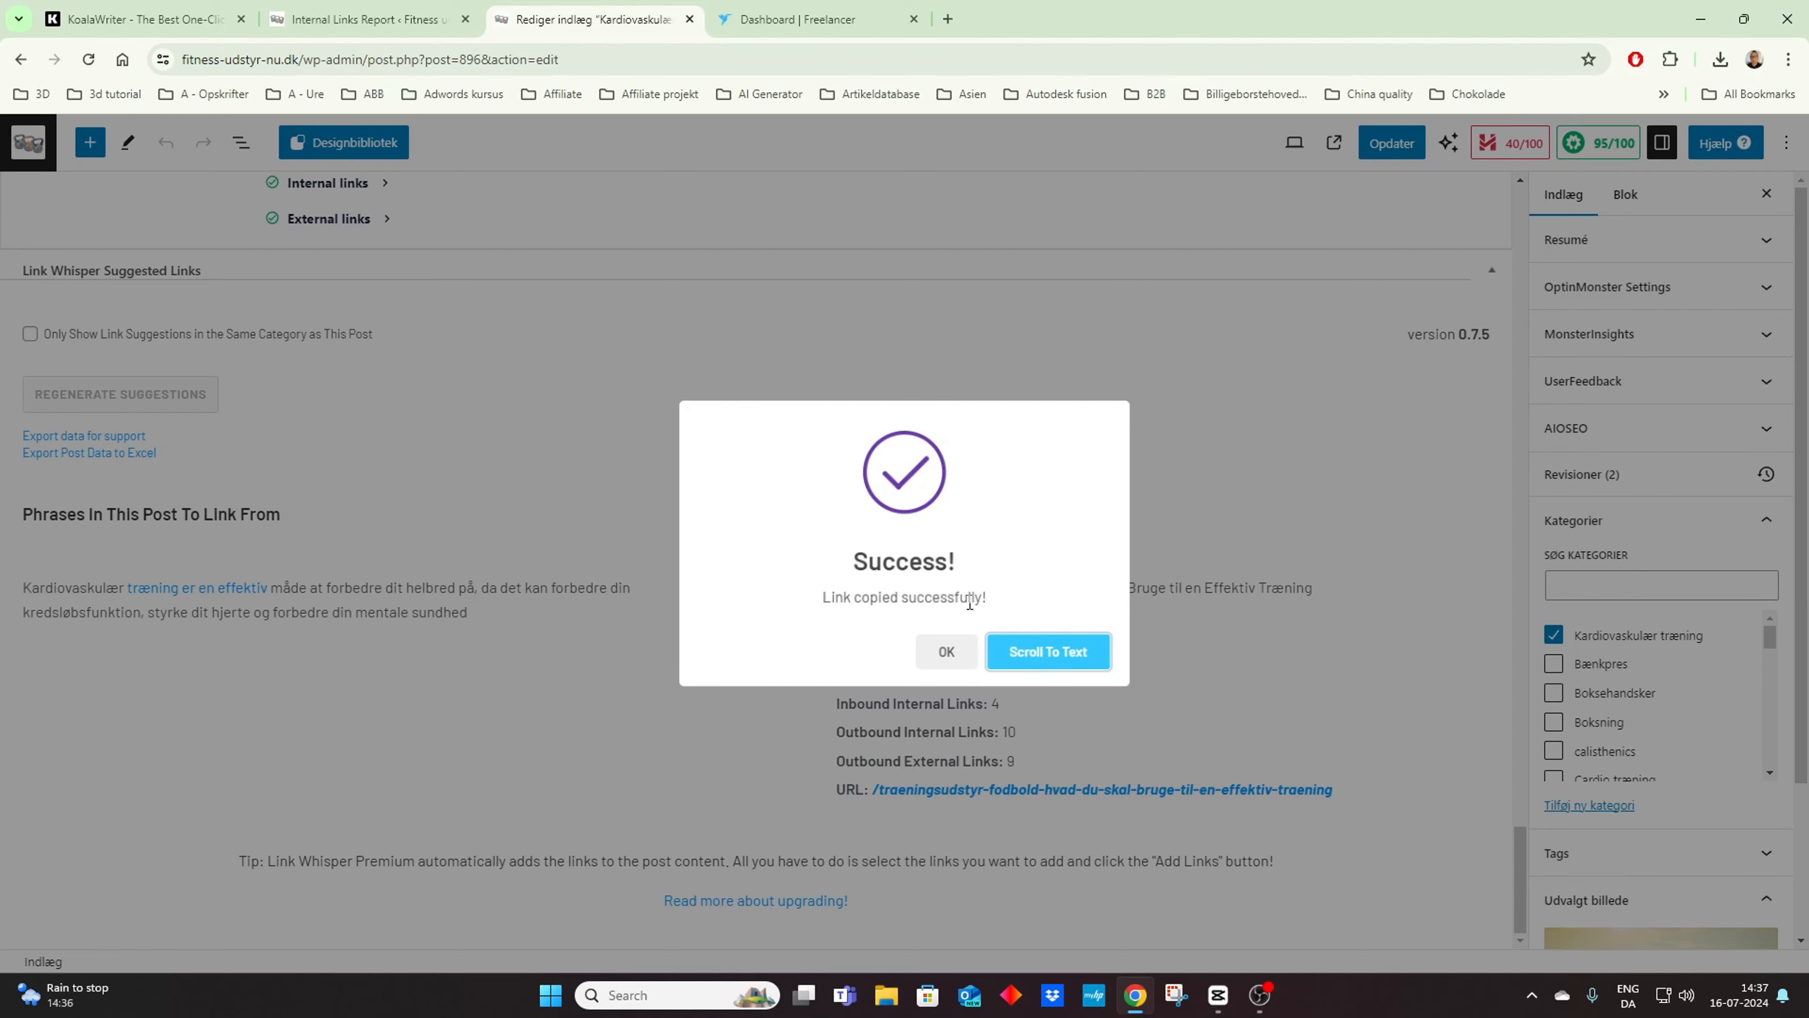
{"action": "left_click", "coordinate": [1025, 652]}
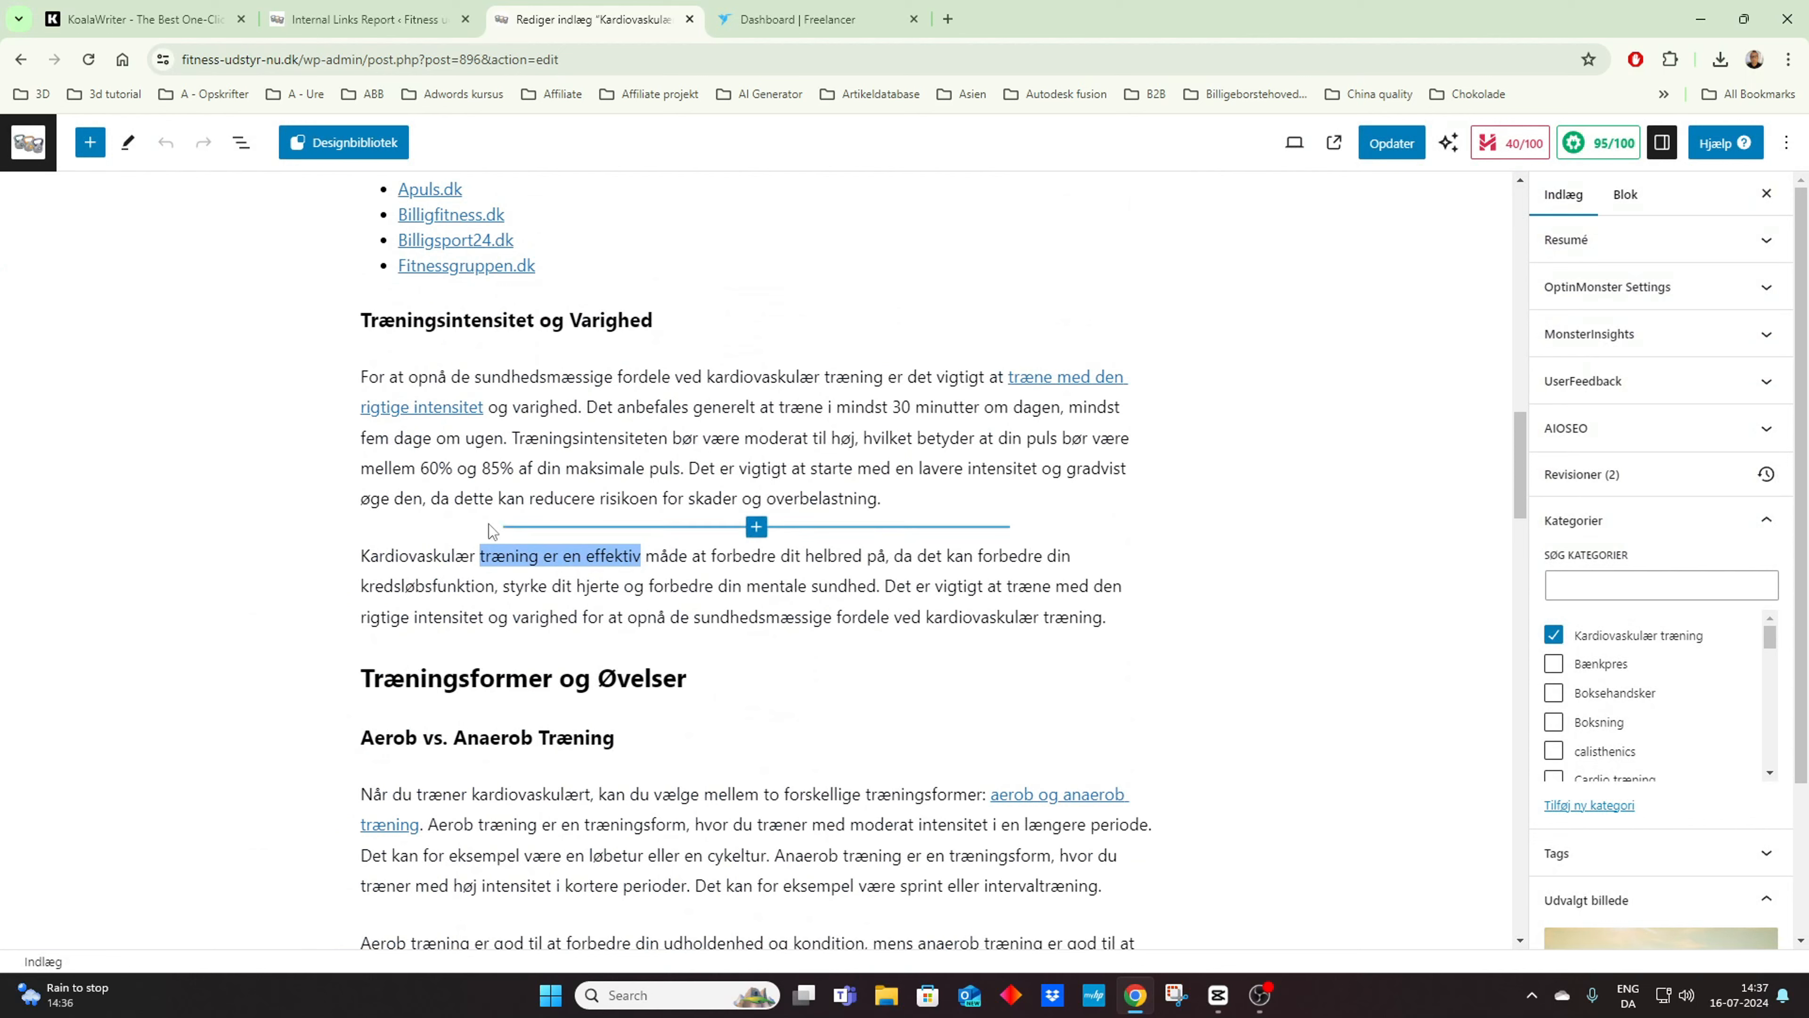
{"action": "left_click", "coordinate": [508, 540]}
{"action": "left_click_drag", "start_coordinate": [480, 556], "coordinate": [625, 554]}
{"action": "left_click_drag", "start_coordinate": [627, 556], "coordinate": [643, 556]}
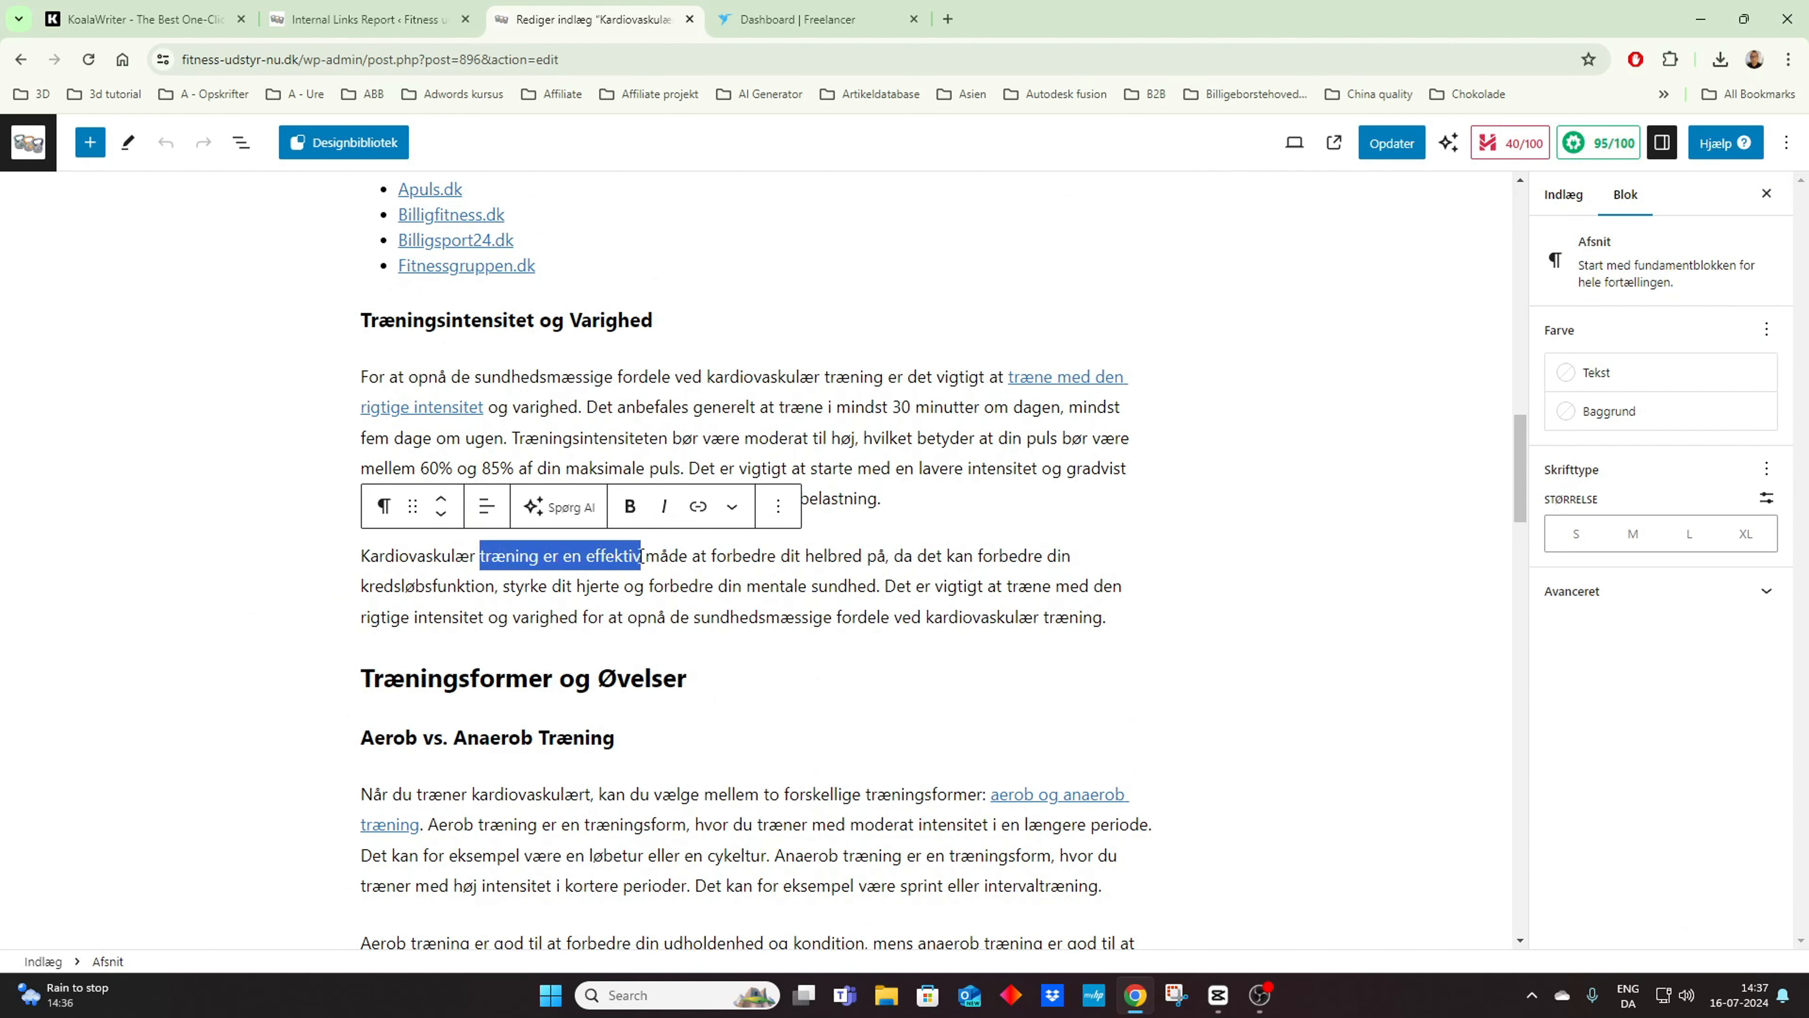
{"action": "left_click", "coordinate": [695, 510]}
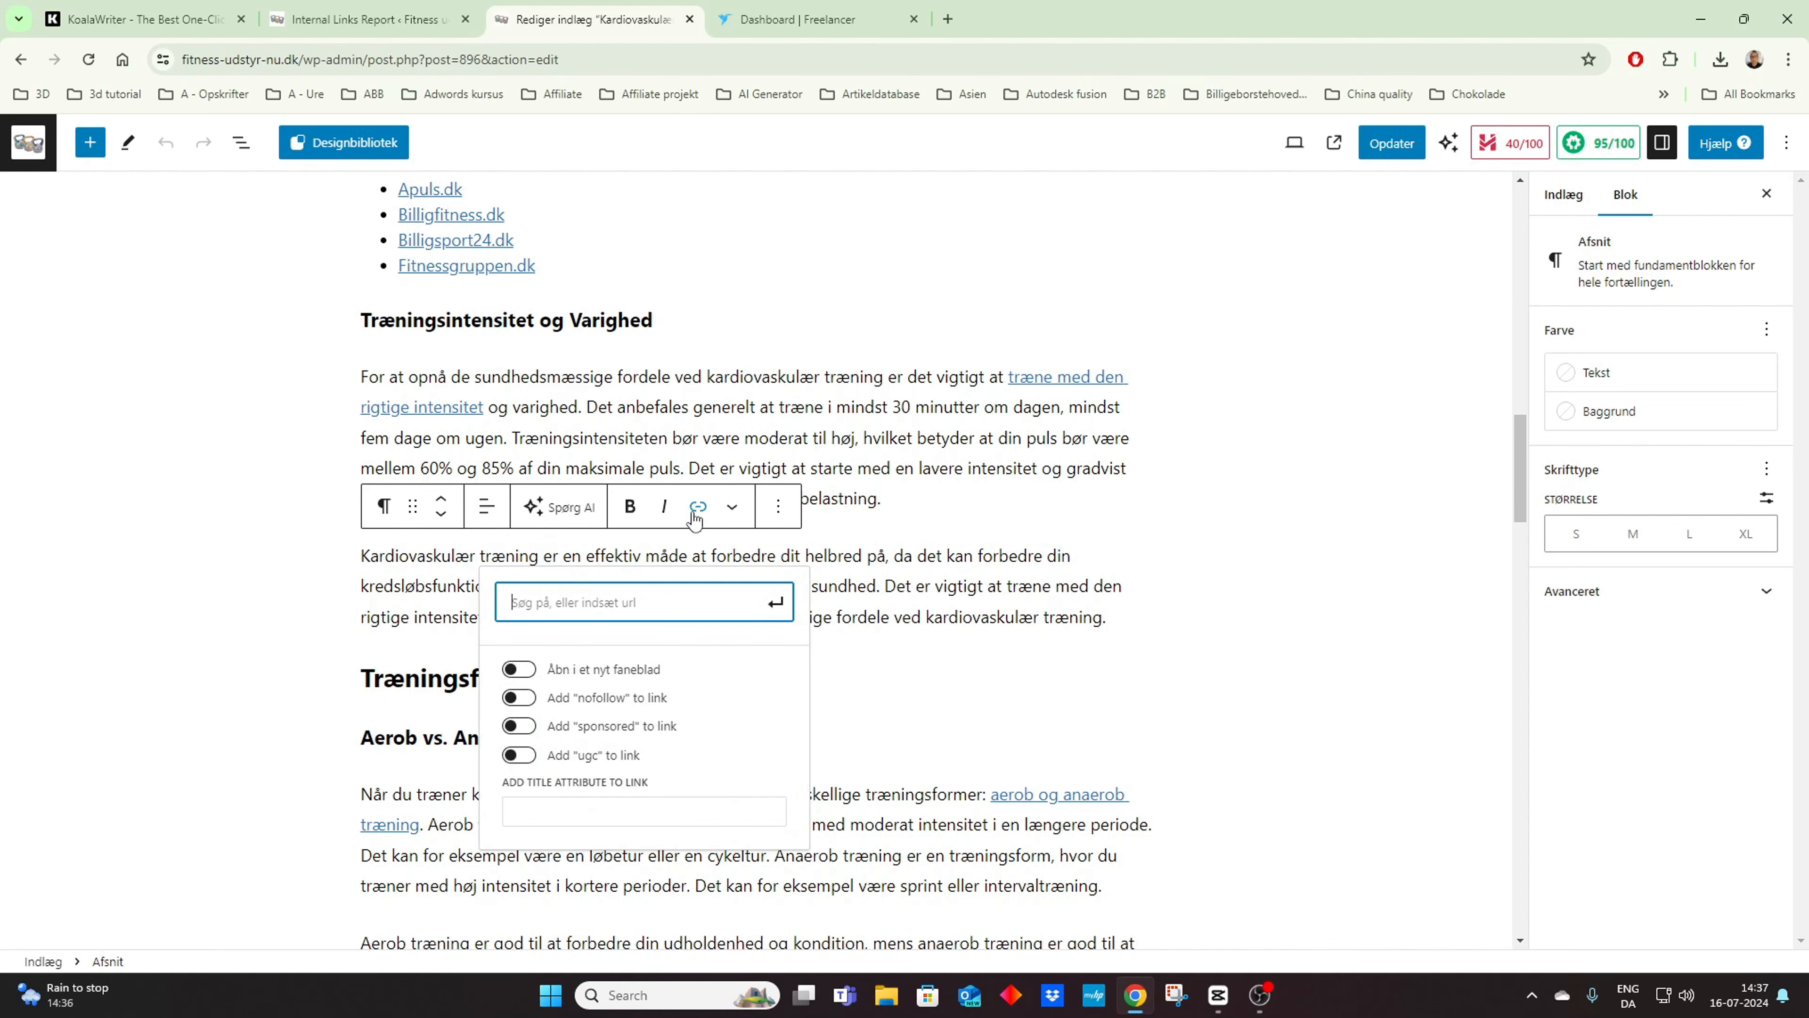
{"action": "key", "text": "ctrl+v"}
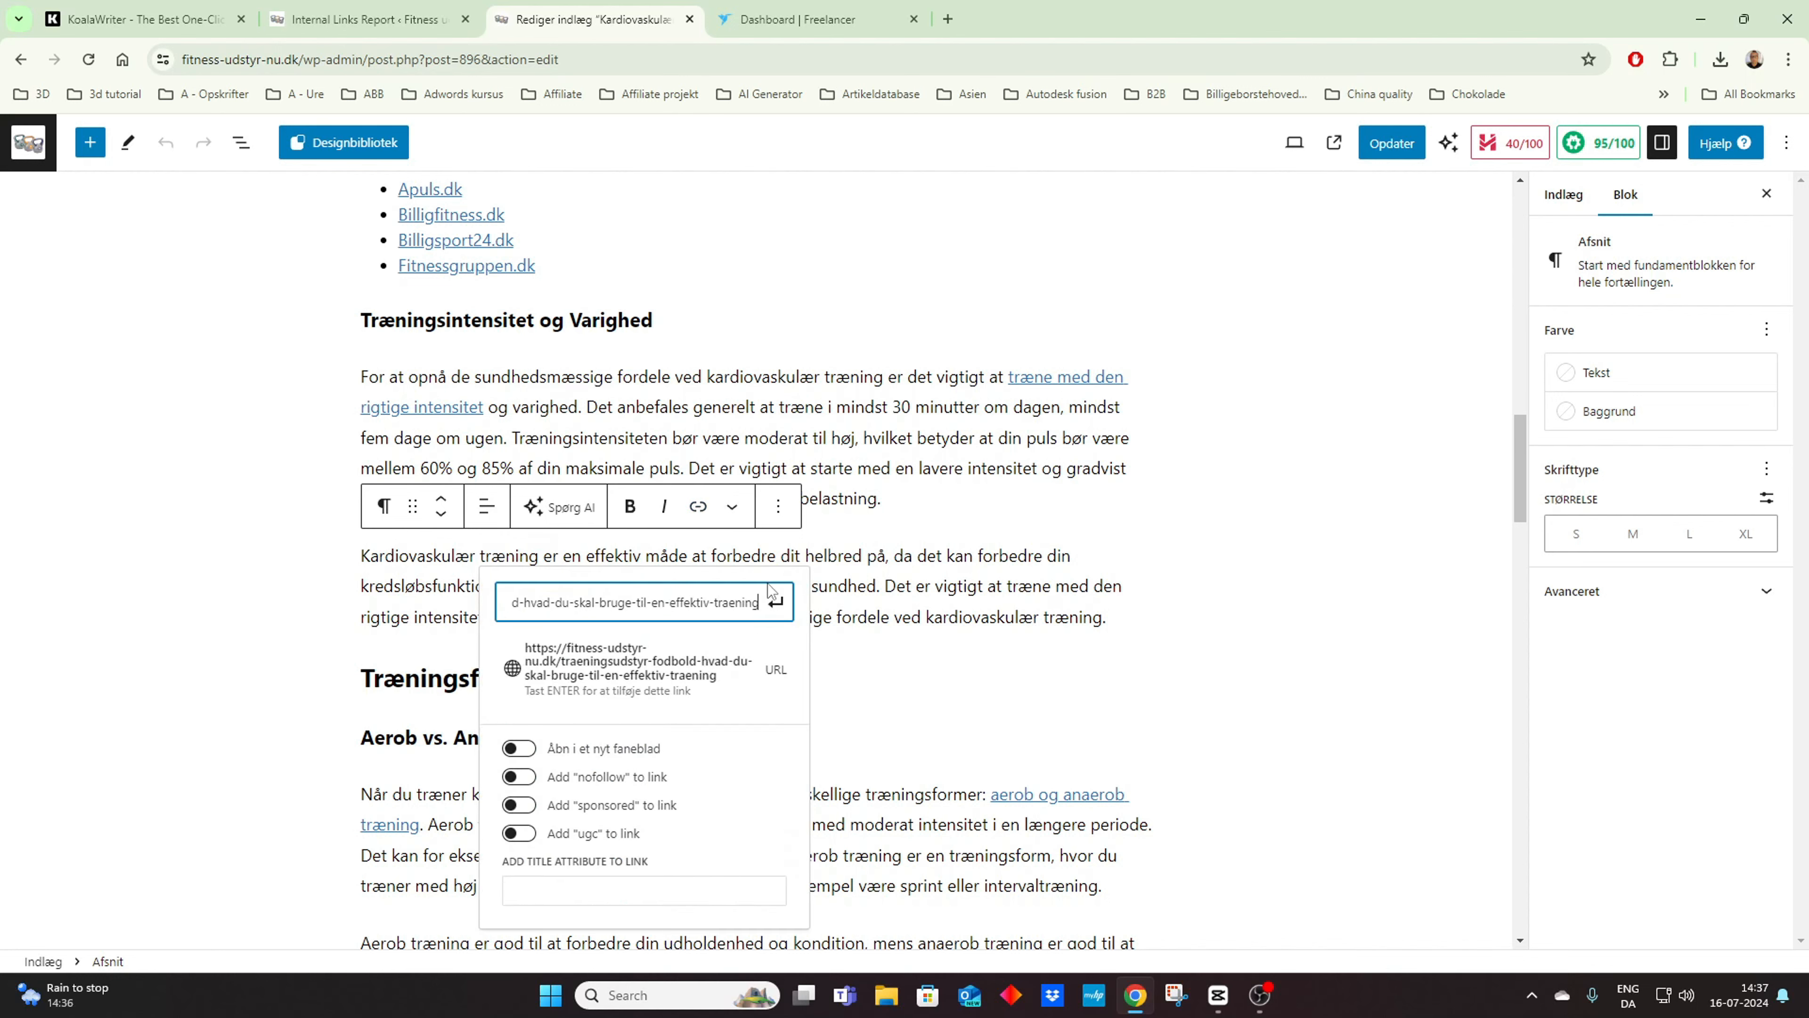
{"action": "left_click", "coordinate": [775, 602]}
{"action": "key", "text": "Escape"}
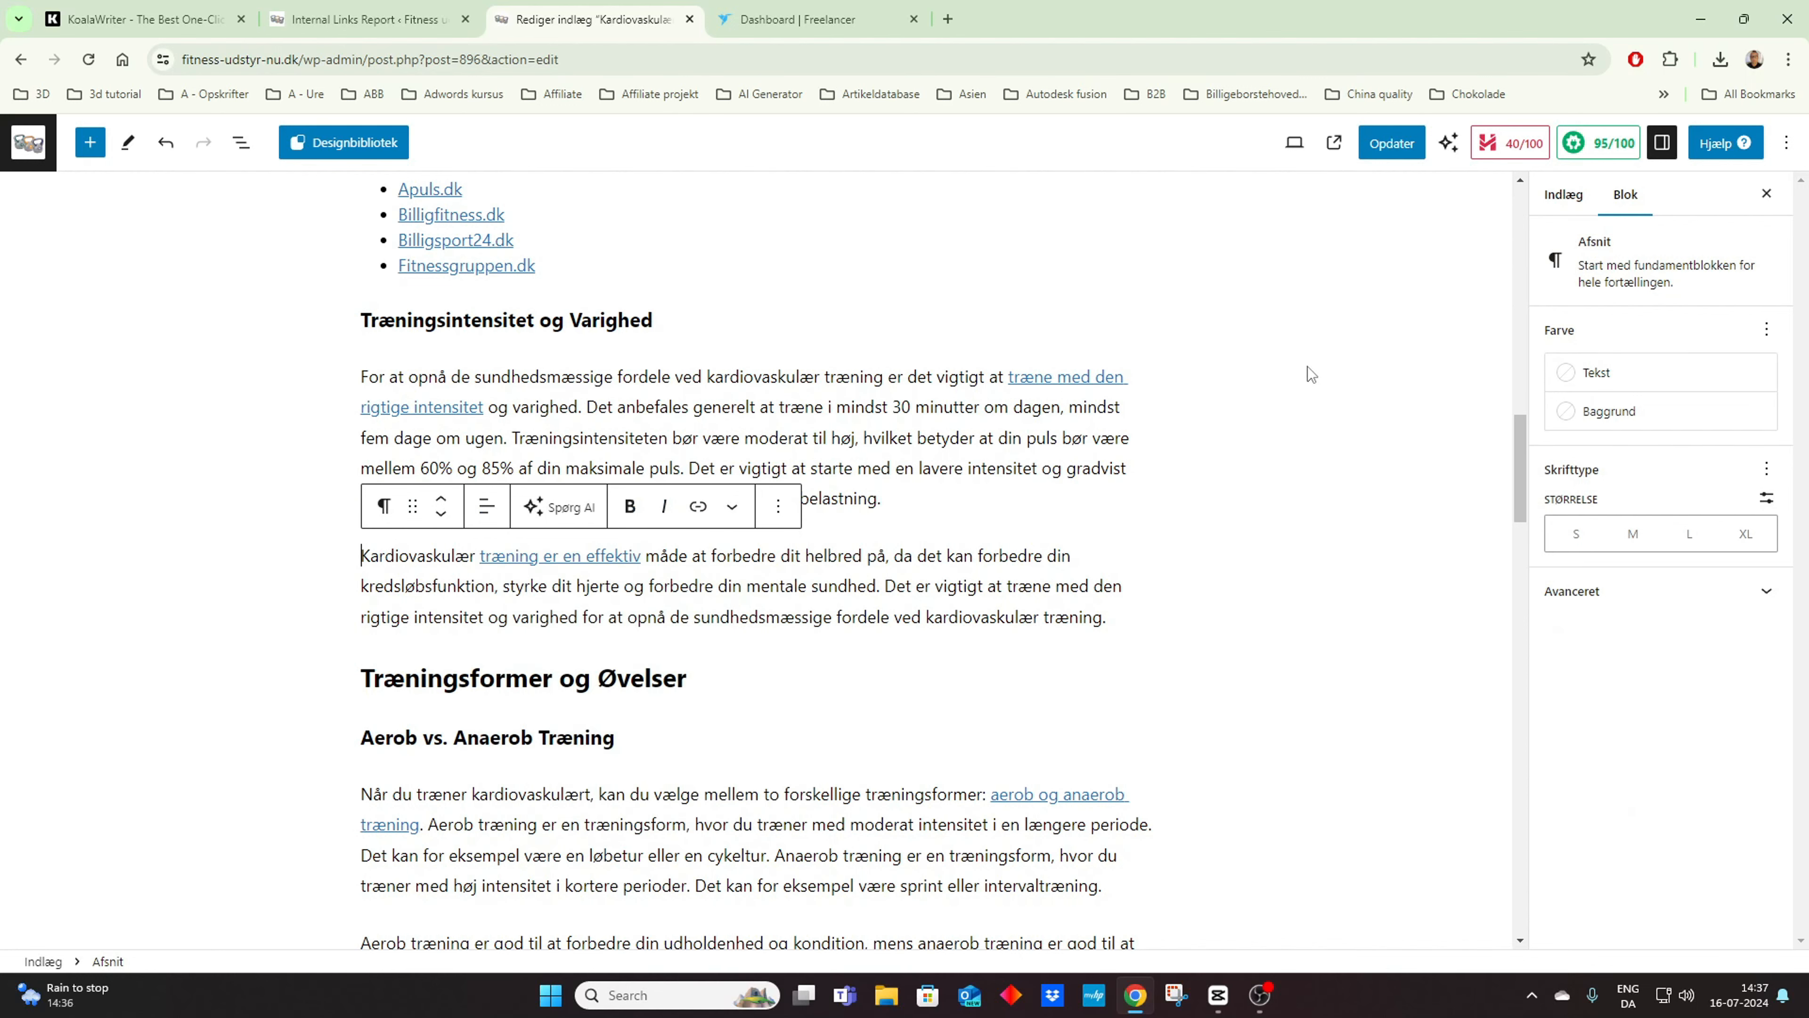
{"action": "left_click", "coordinate": [1381, 150]}
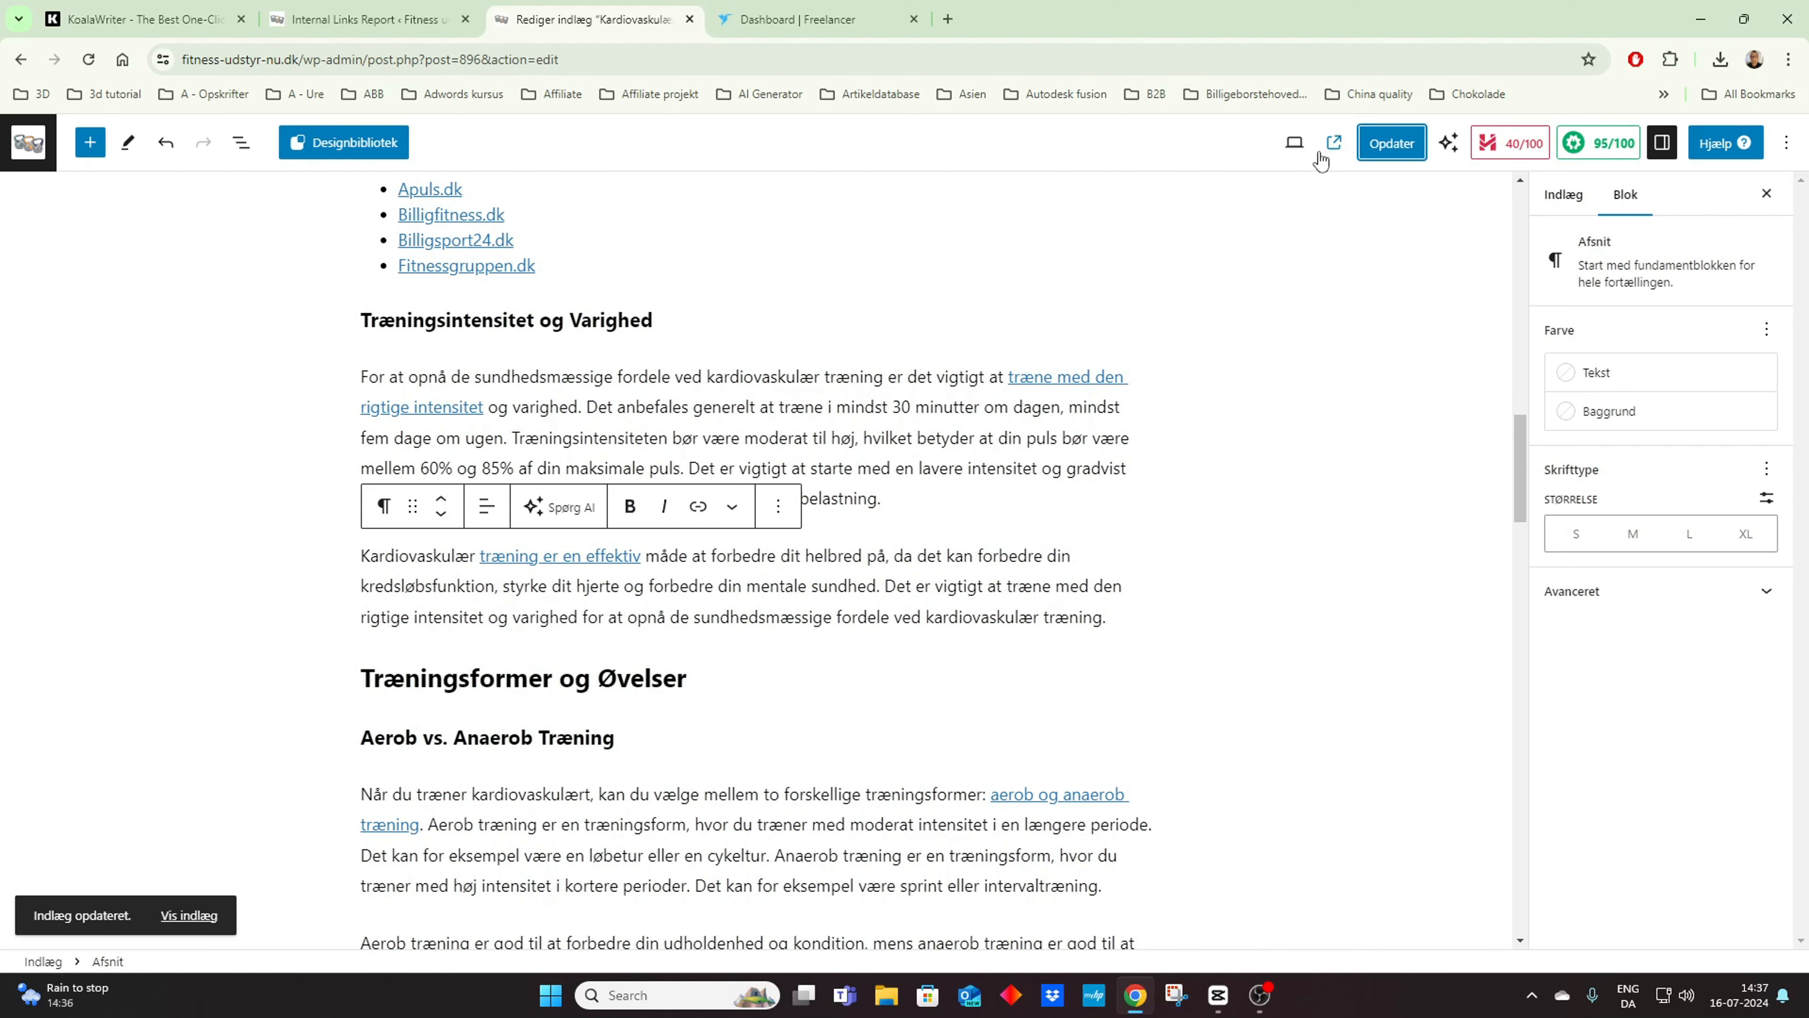
Step: View the updated Kardiovaskulær træning article on the live site and follow its "træning er en effektiv" link
{"action": "left_click", "coordinate": [1333, 143]}
{"action": "scroll", "coordinate": [794, 362], "scroll_direction": "down", "scroll_amount": 15}
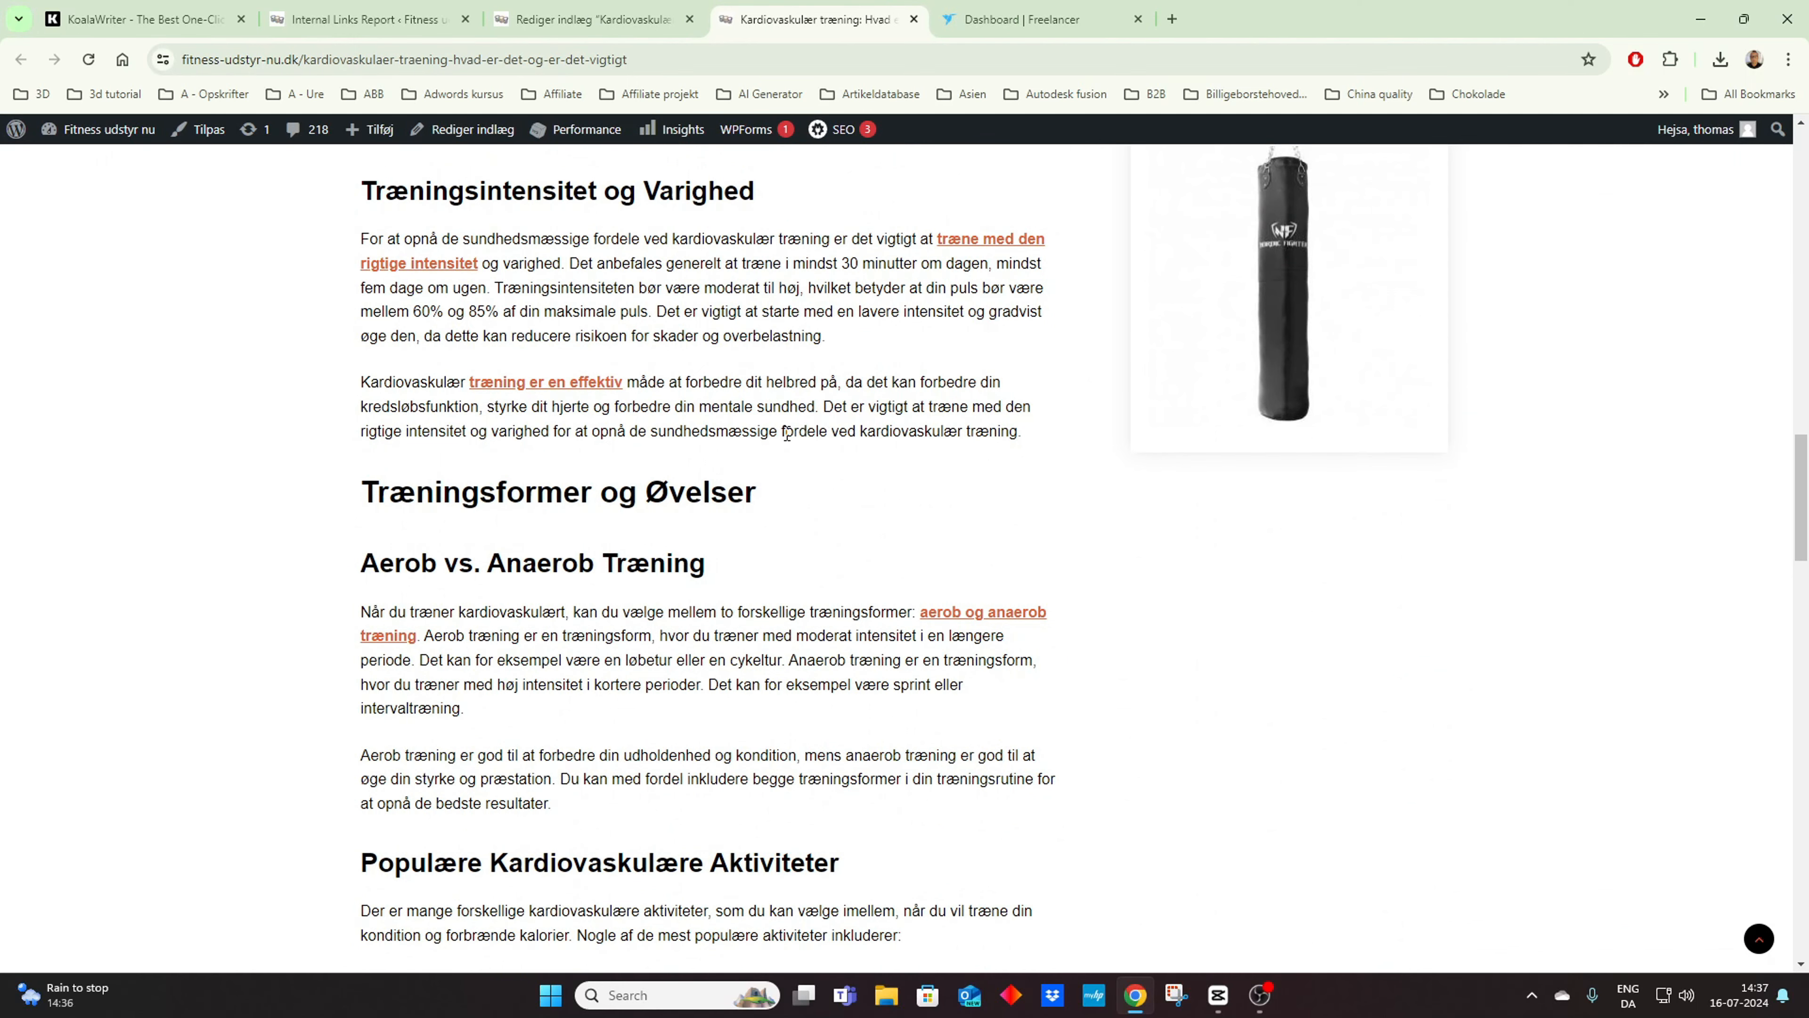
{"action": "left_click", "coordinate": [559, 390]}
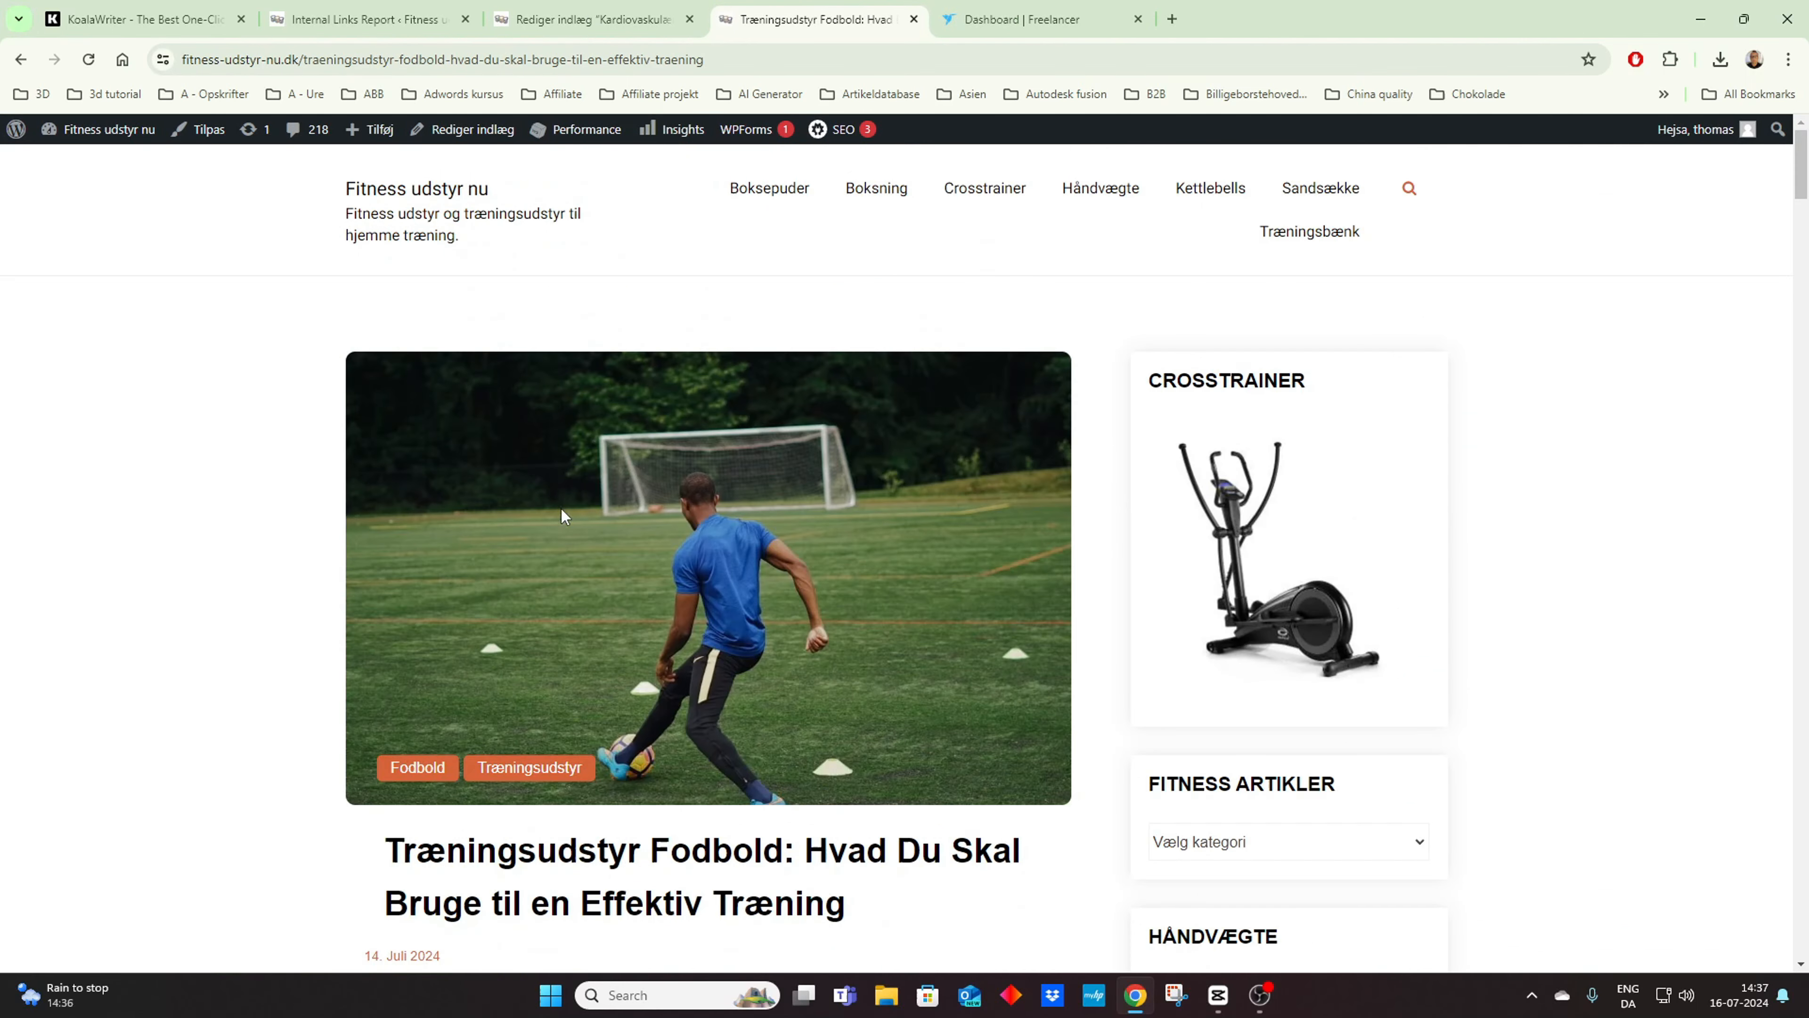
Step: Examine the football training equipment article's introduction, image, key takeaways and Billigsport24.dk product link
{"action": "scroll", "coordinate": [563, 514], "scroll_direction": "down", "scroll_amount": 15}
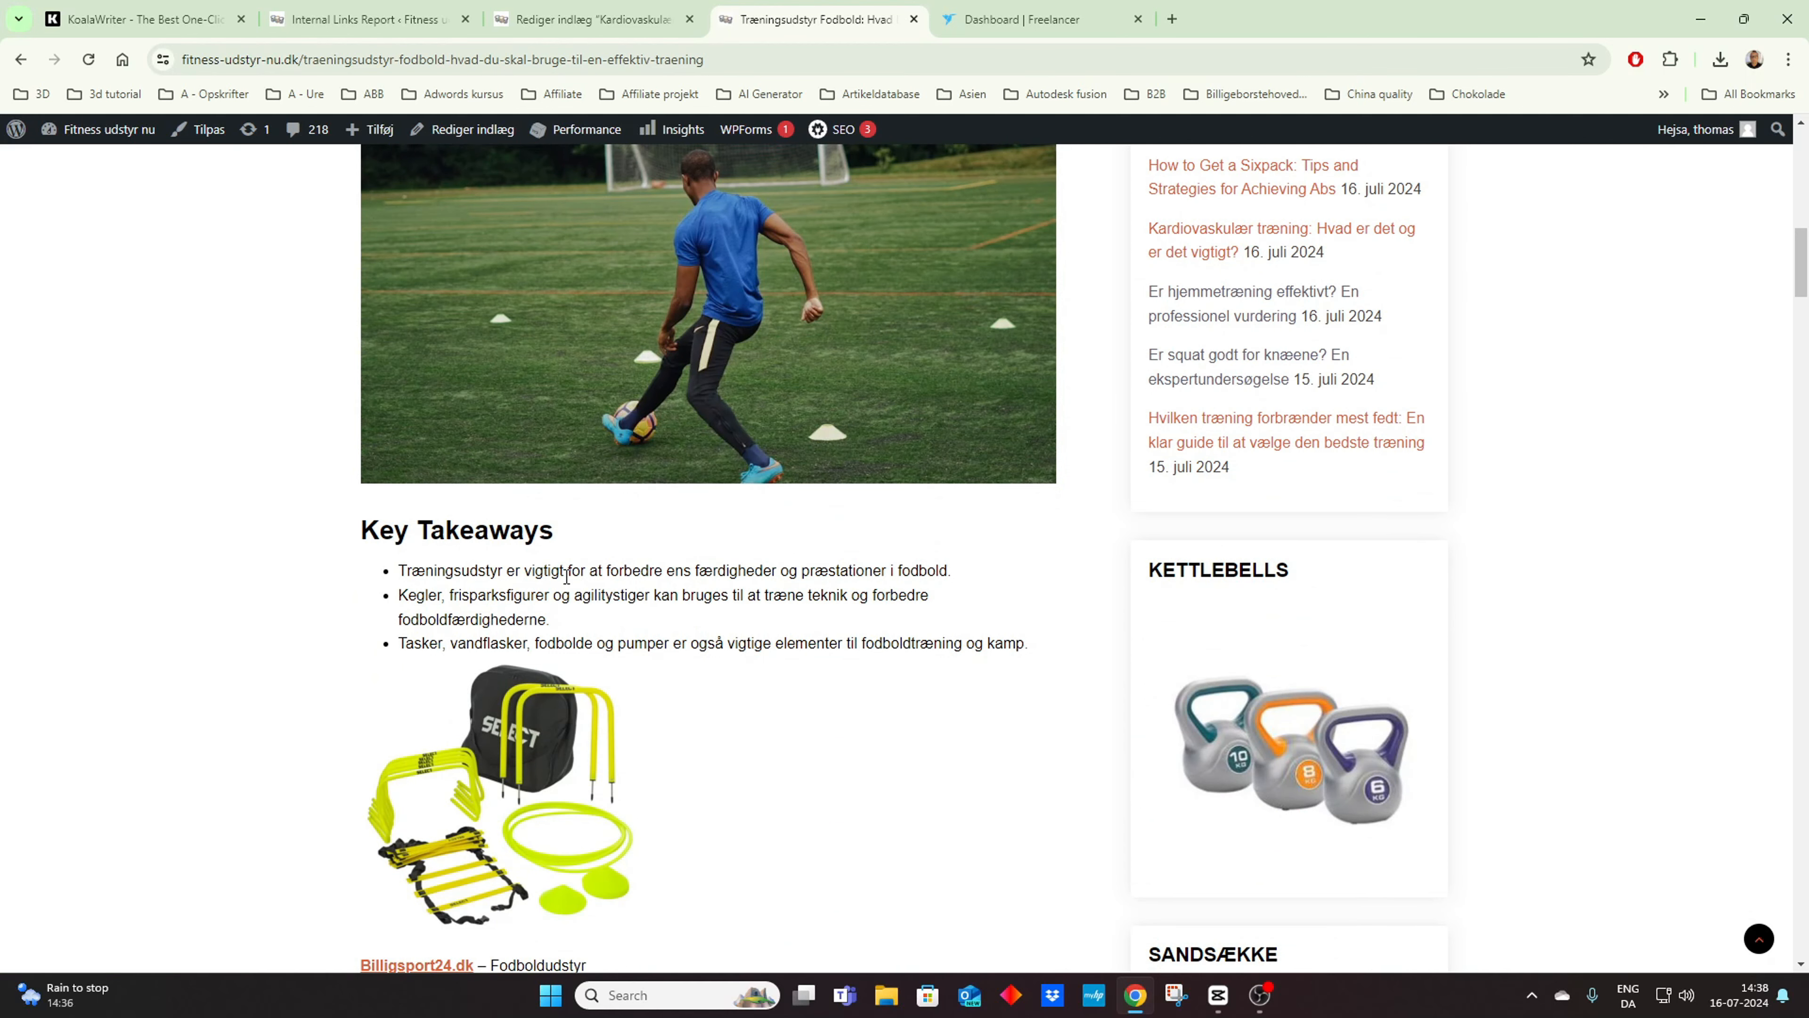
{"action": "scroll", "coordinate": [567, 576], "scroll_direction": "up", "scroll_amount": 5}
{"action": "scroll", "coordinate": [567, 585], "scroll_direction": "down", "scroll_amount": 3}
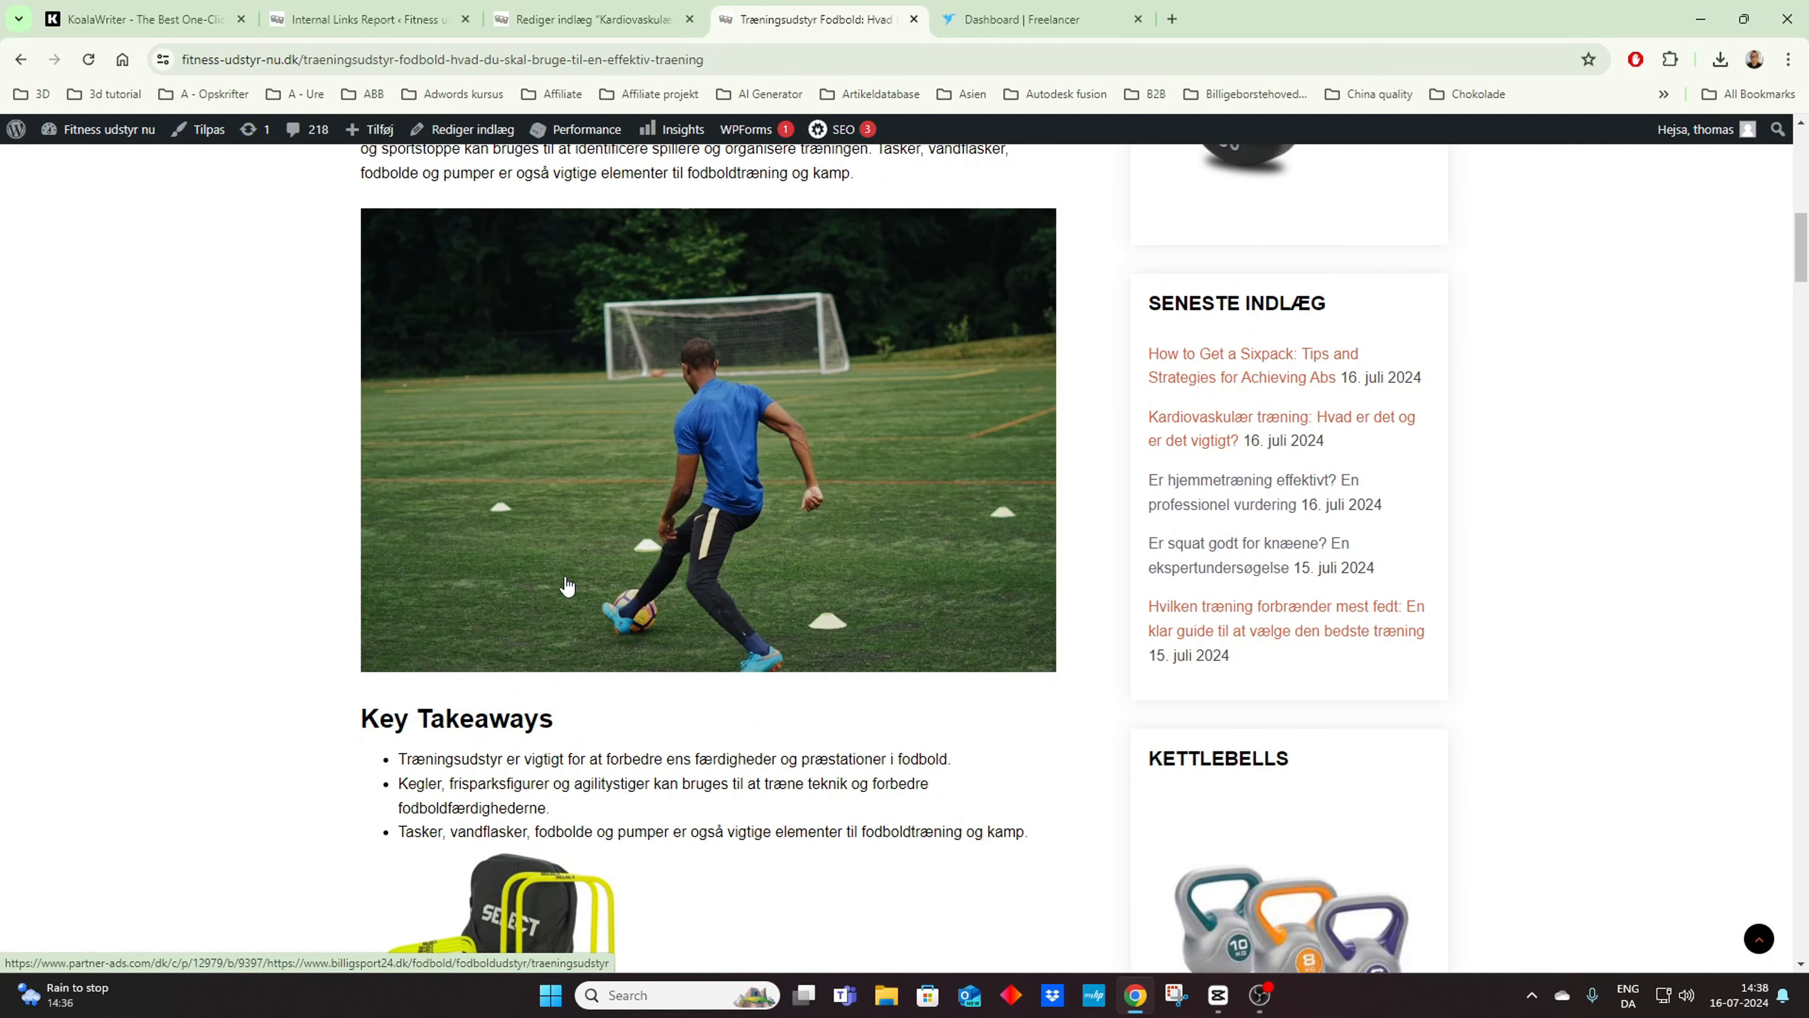
{"action": "scroll", "coordinate": [567, 586], "scroll_direction": "up", "scroll_amount": 5}
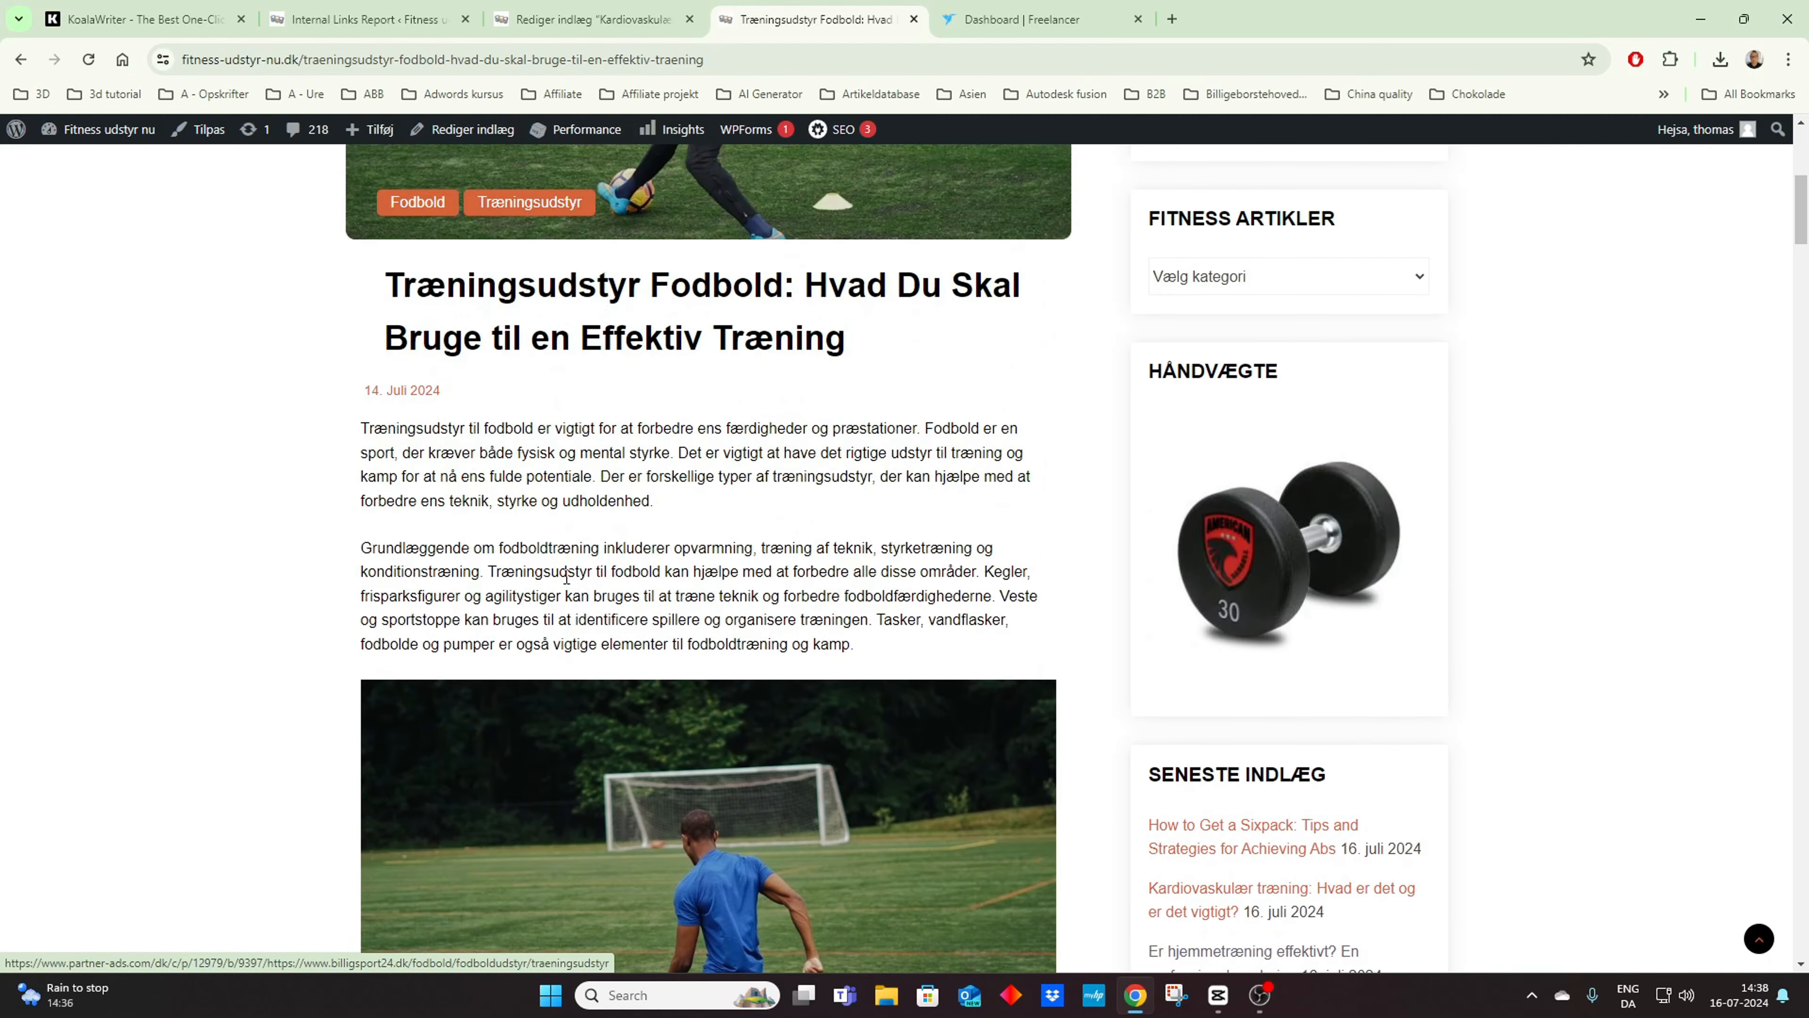
{"action": "scroll", "coordinate": [567, 580], "scroll_direction": "down", "scroll_amount": 3}
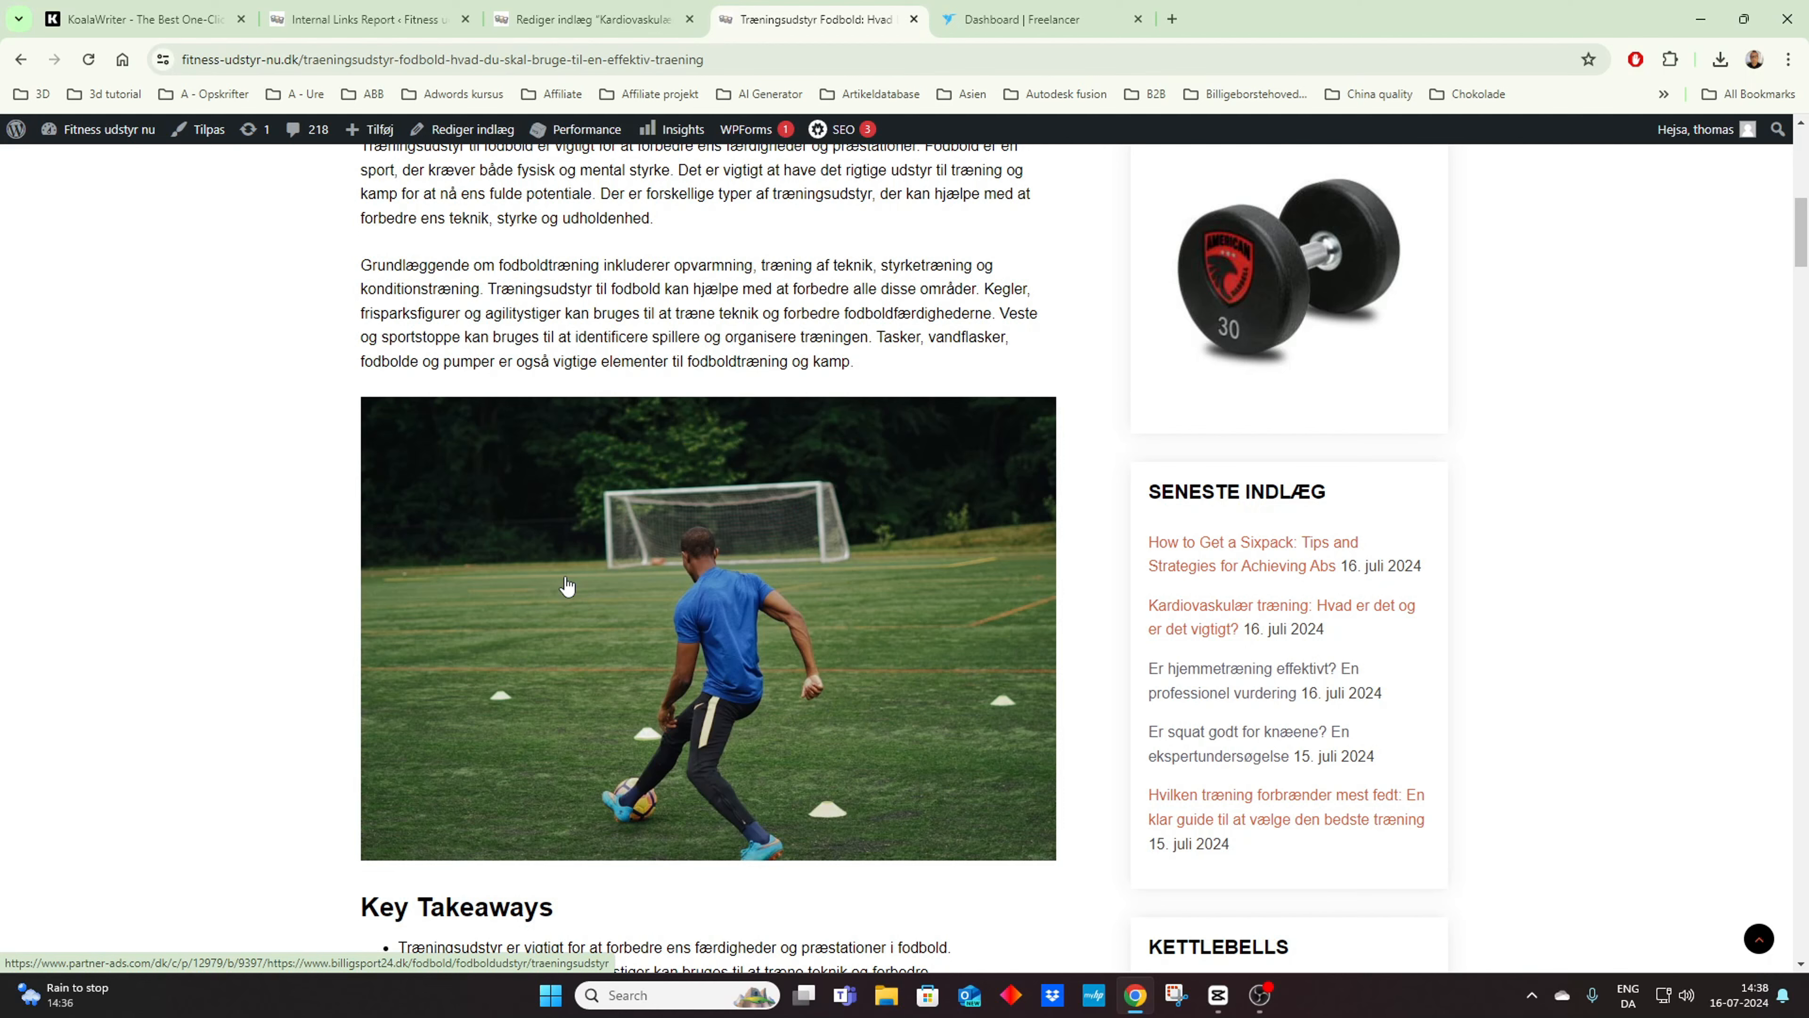
{"action": "scroll", "coordinate": [670, 574], "scroll_direction": "down", "scroll_amount": 10}
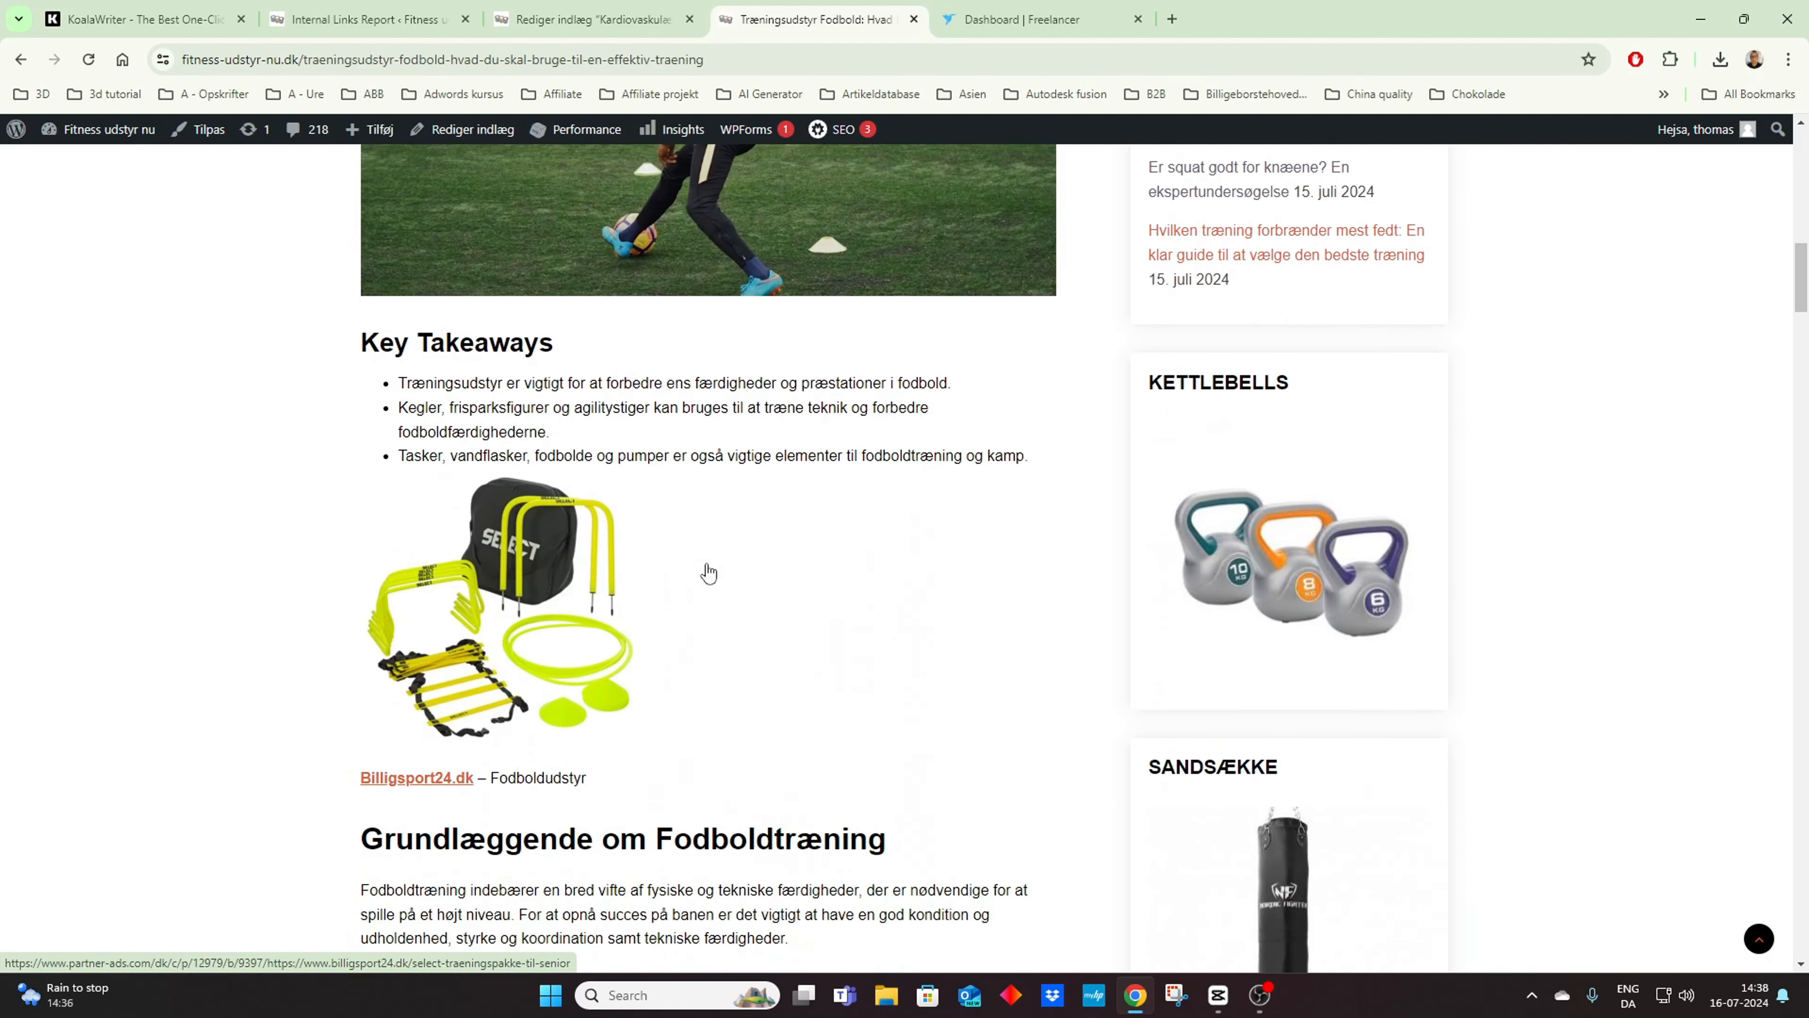
{"action": "scroll", "coordinate": [707, 571], "scroll_direction": "up", "scroll_amount": 15}
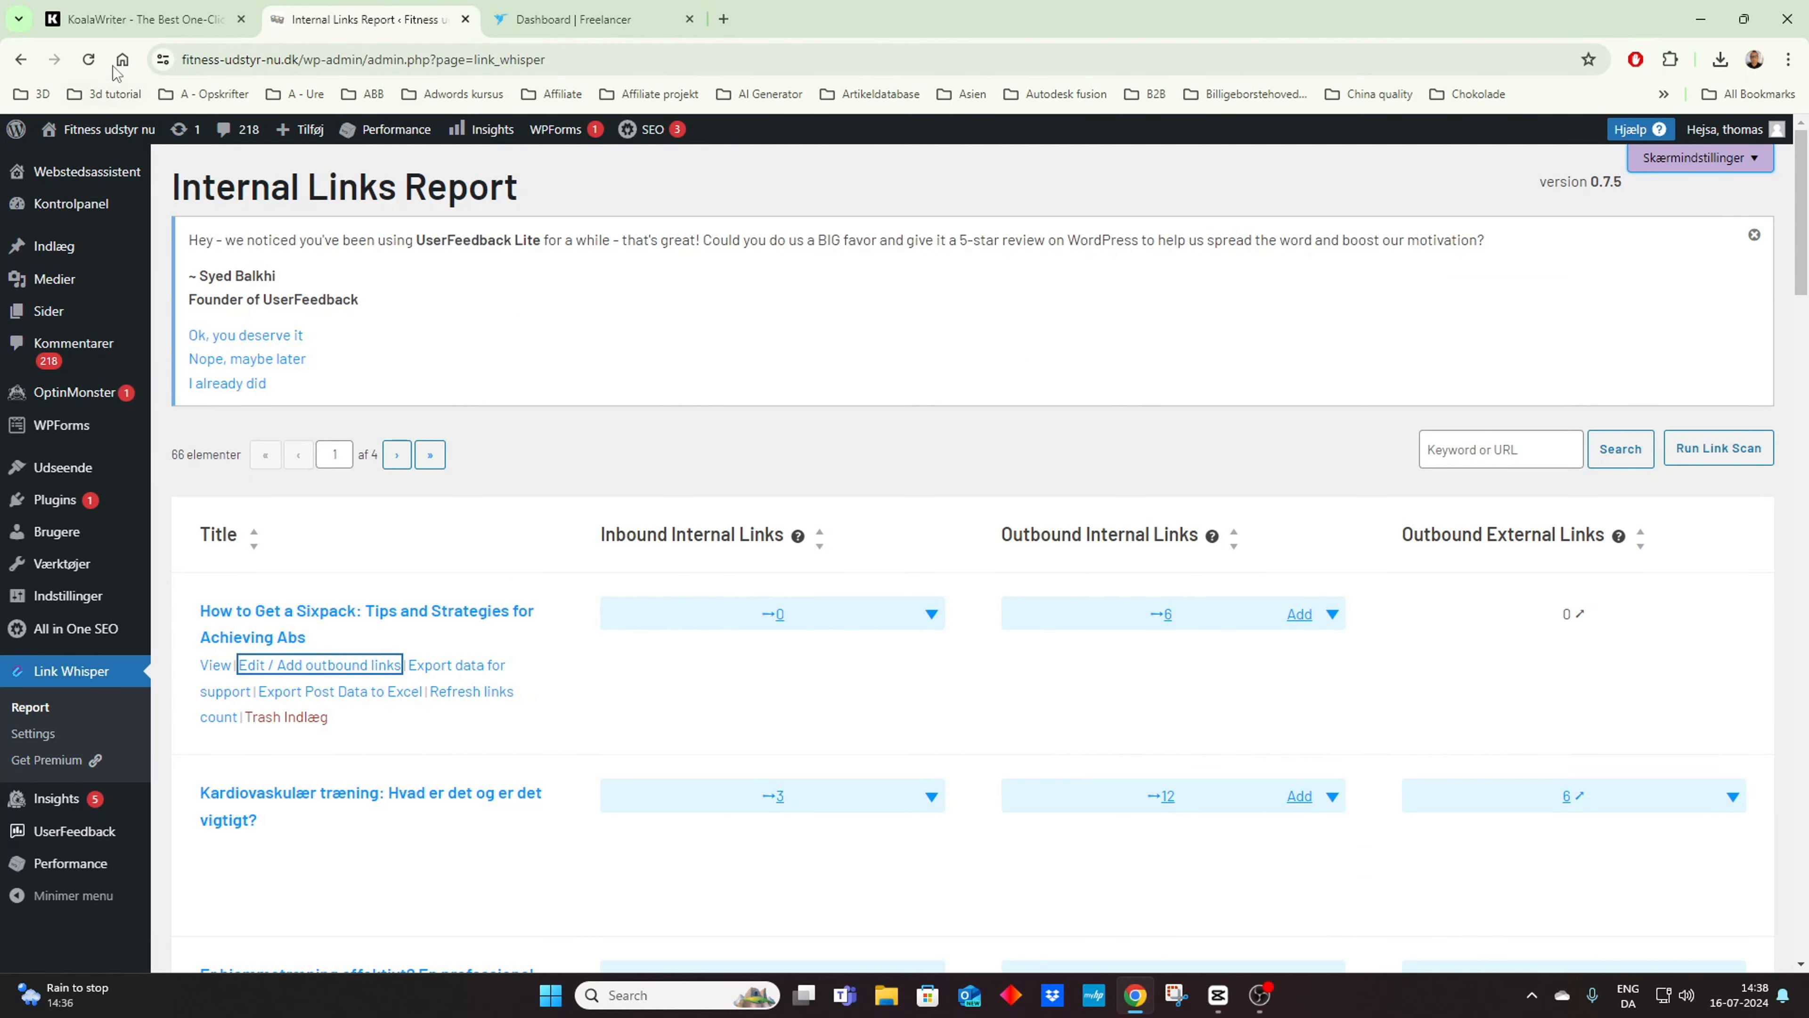
Step: Refresh the internal links report and expand the sixpack article's outbound internal links
{"action": "left_click", "coordinate": [89, 61]}
{"action": "left_click", "coordinate": [1332, 618]}
{"action": "scroll", "coordinate": [1334, 622], "scroll_direction": "down", "scroll_amount": 3}
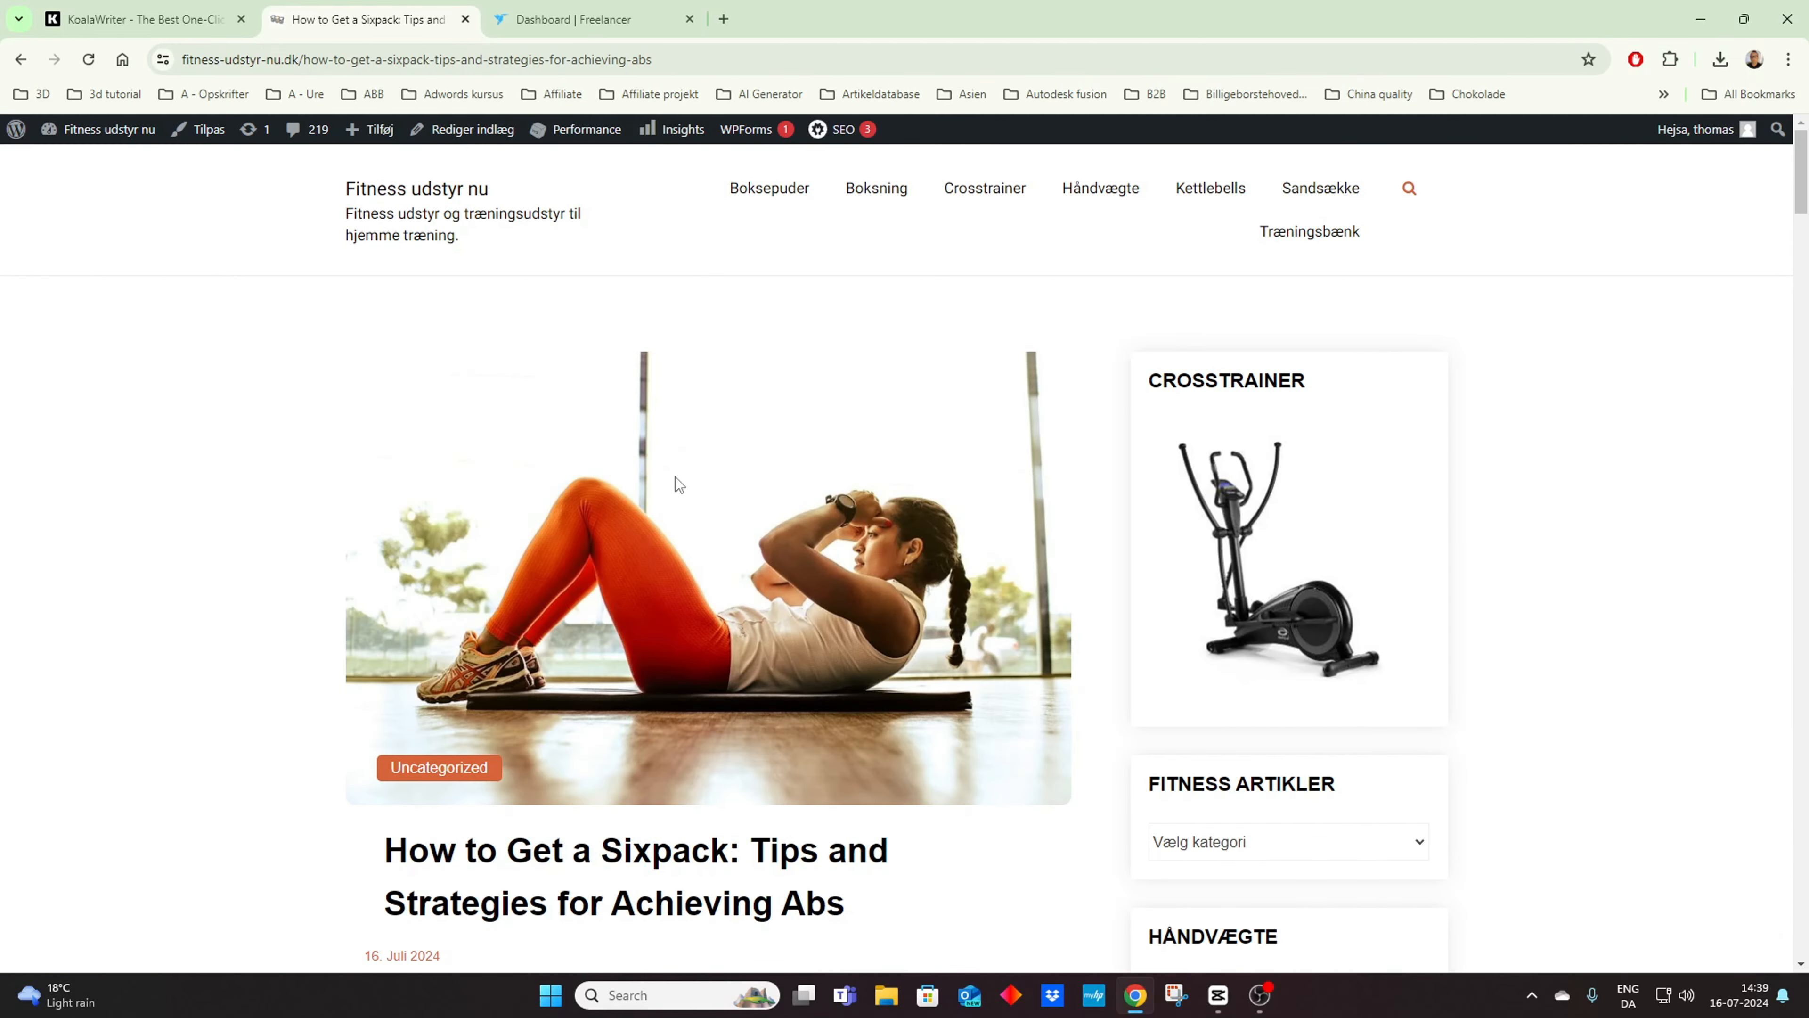
Step: Review the live sixpack article from its introduction down to the related articles list and return to its beginning
{"action": "scroll", "coordinate": [676, 467], "scroll_direction": "down", "scroll_amount": 10}
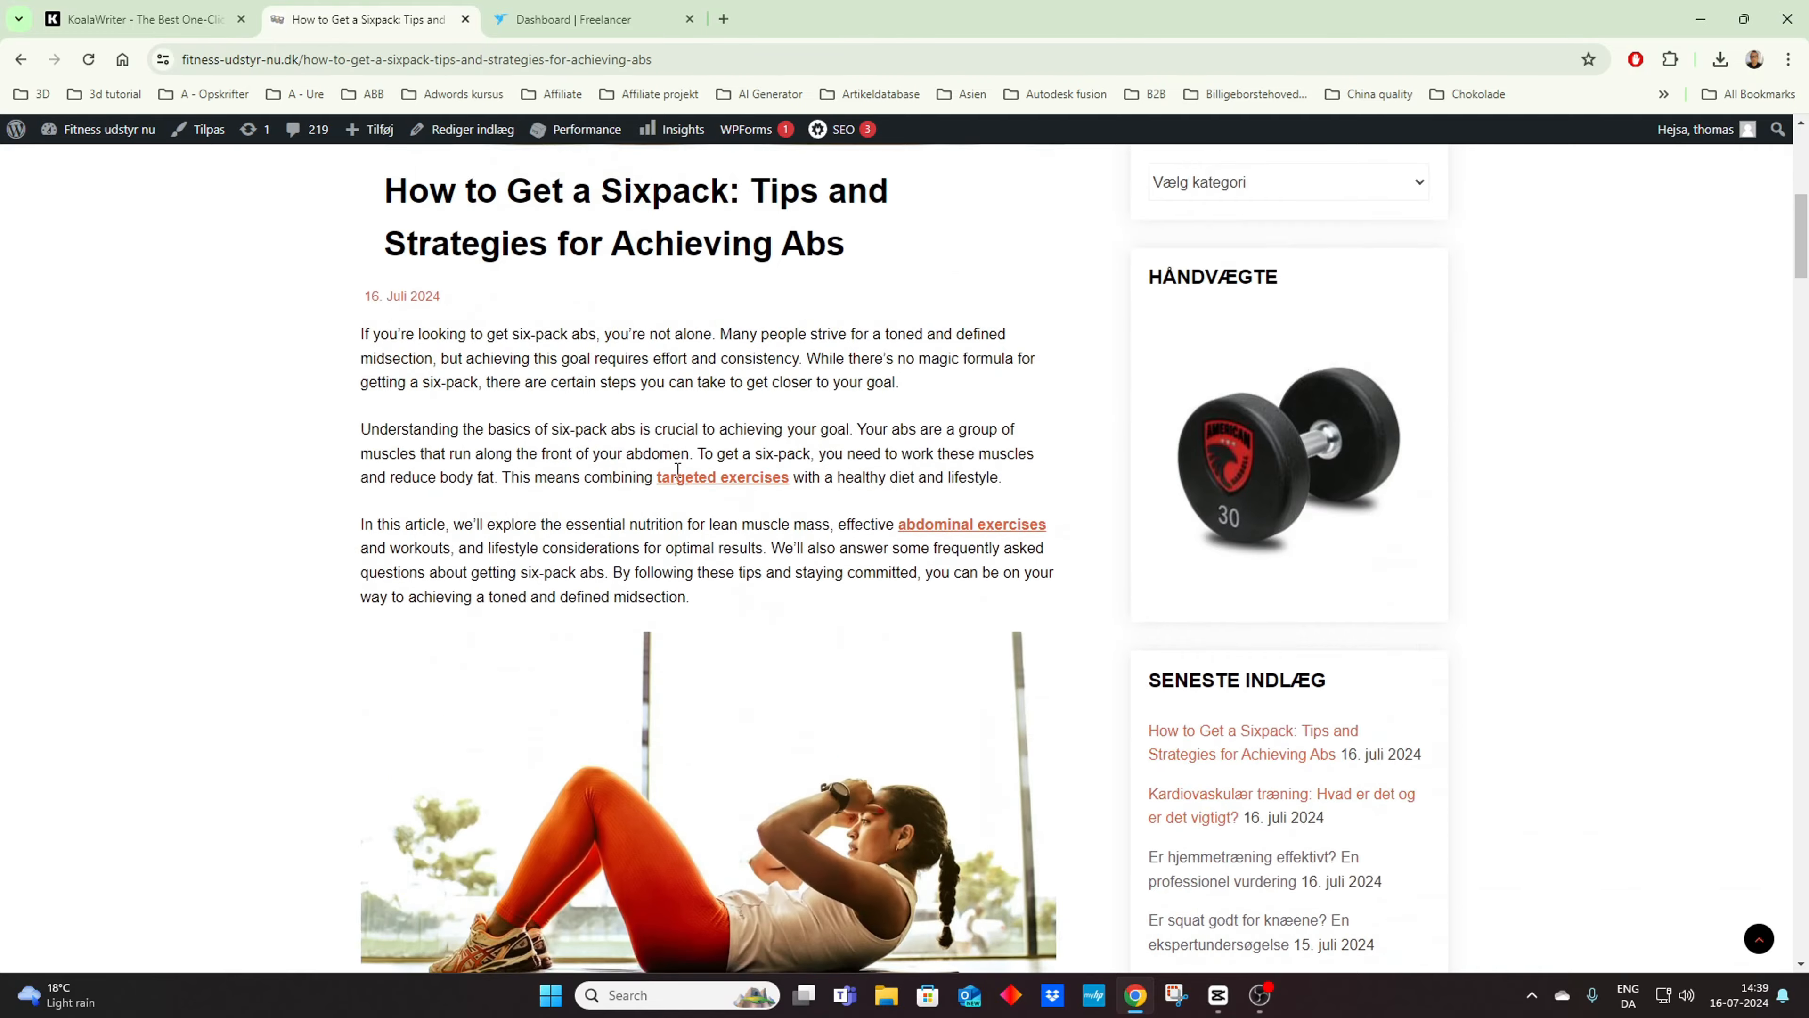
{"action": "scroll", "coordinate": [677, 470], "scroll_direction": "down", "scroll_amount": 10}
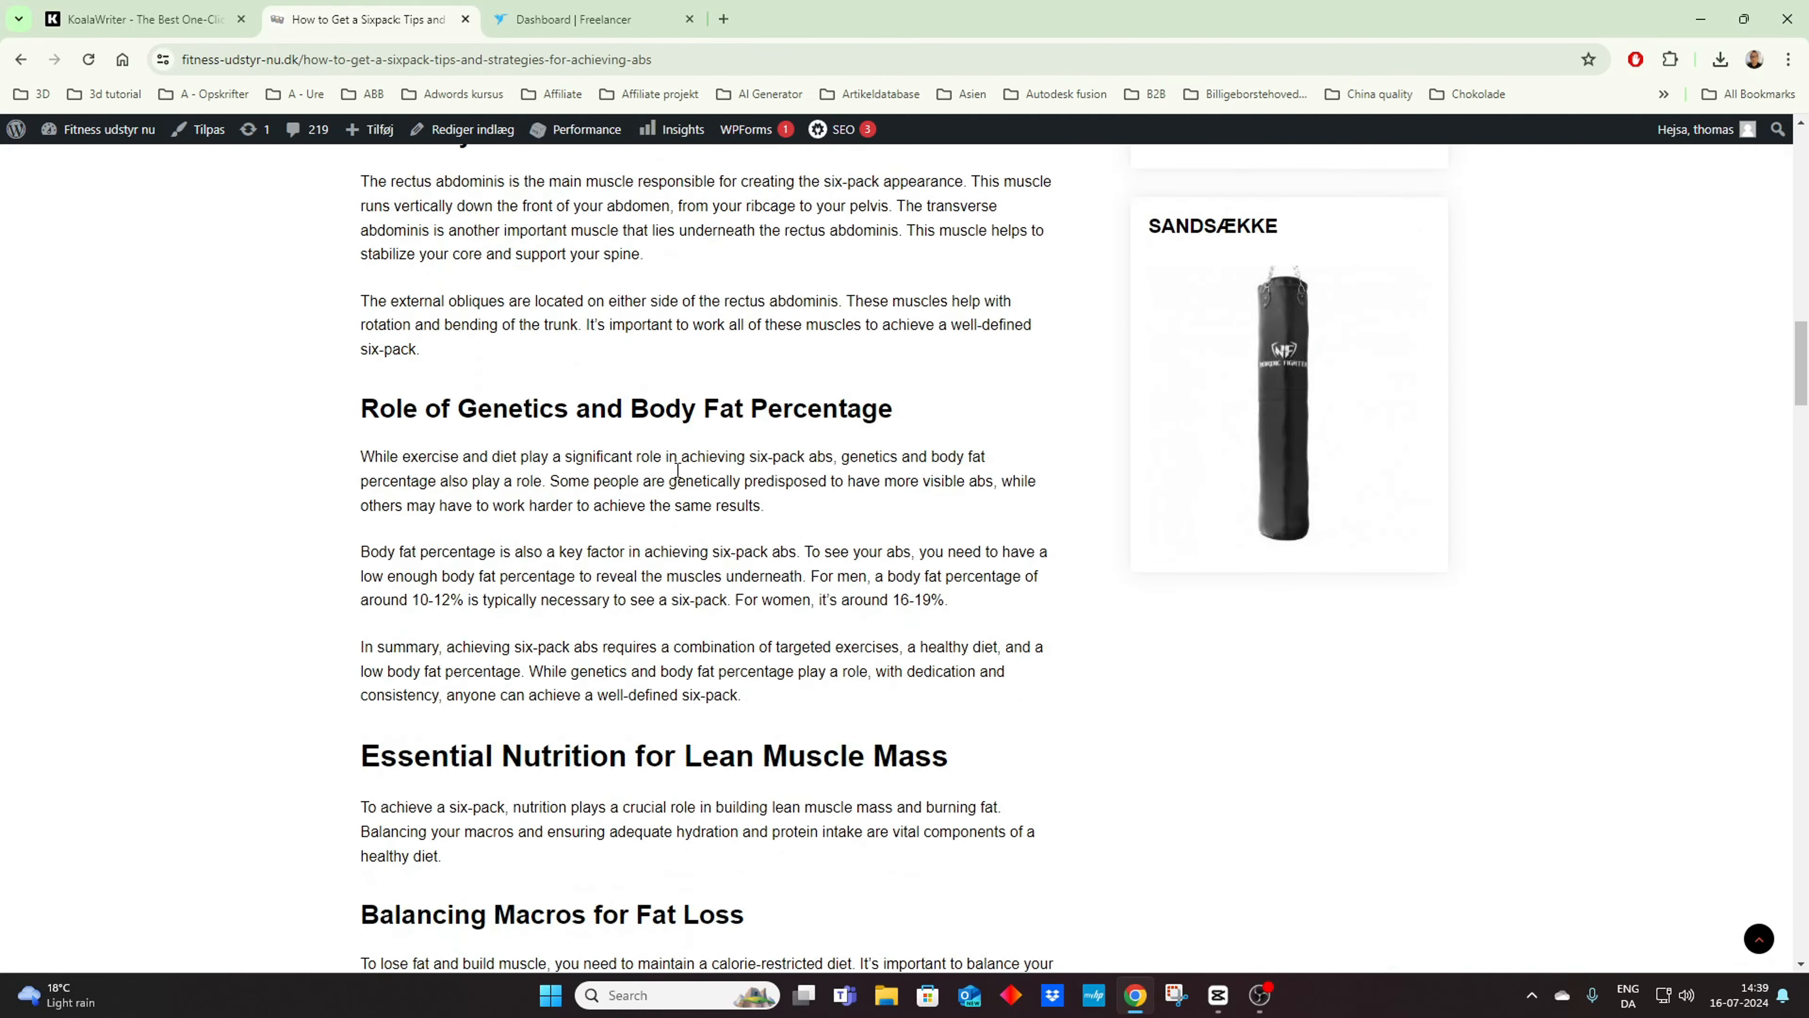
{"action": "scroll", "coordinate": [678, 469], "scroll_direction": "down", "scroll_amount": 10}
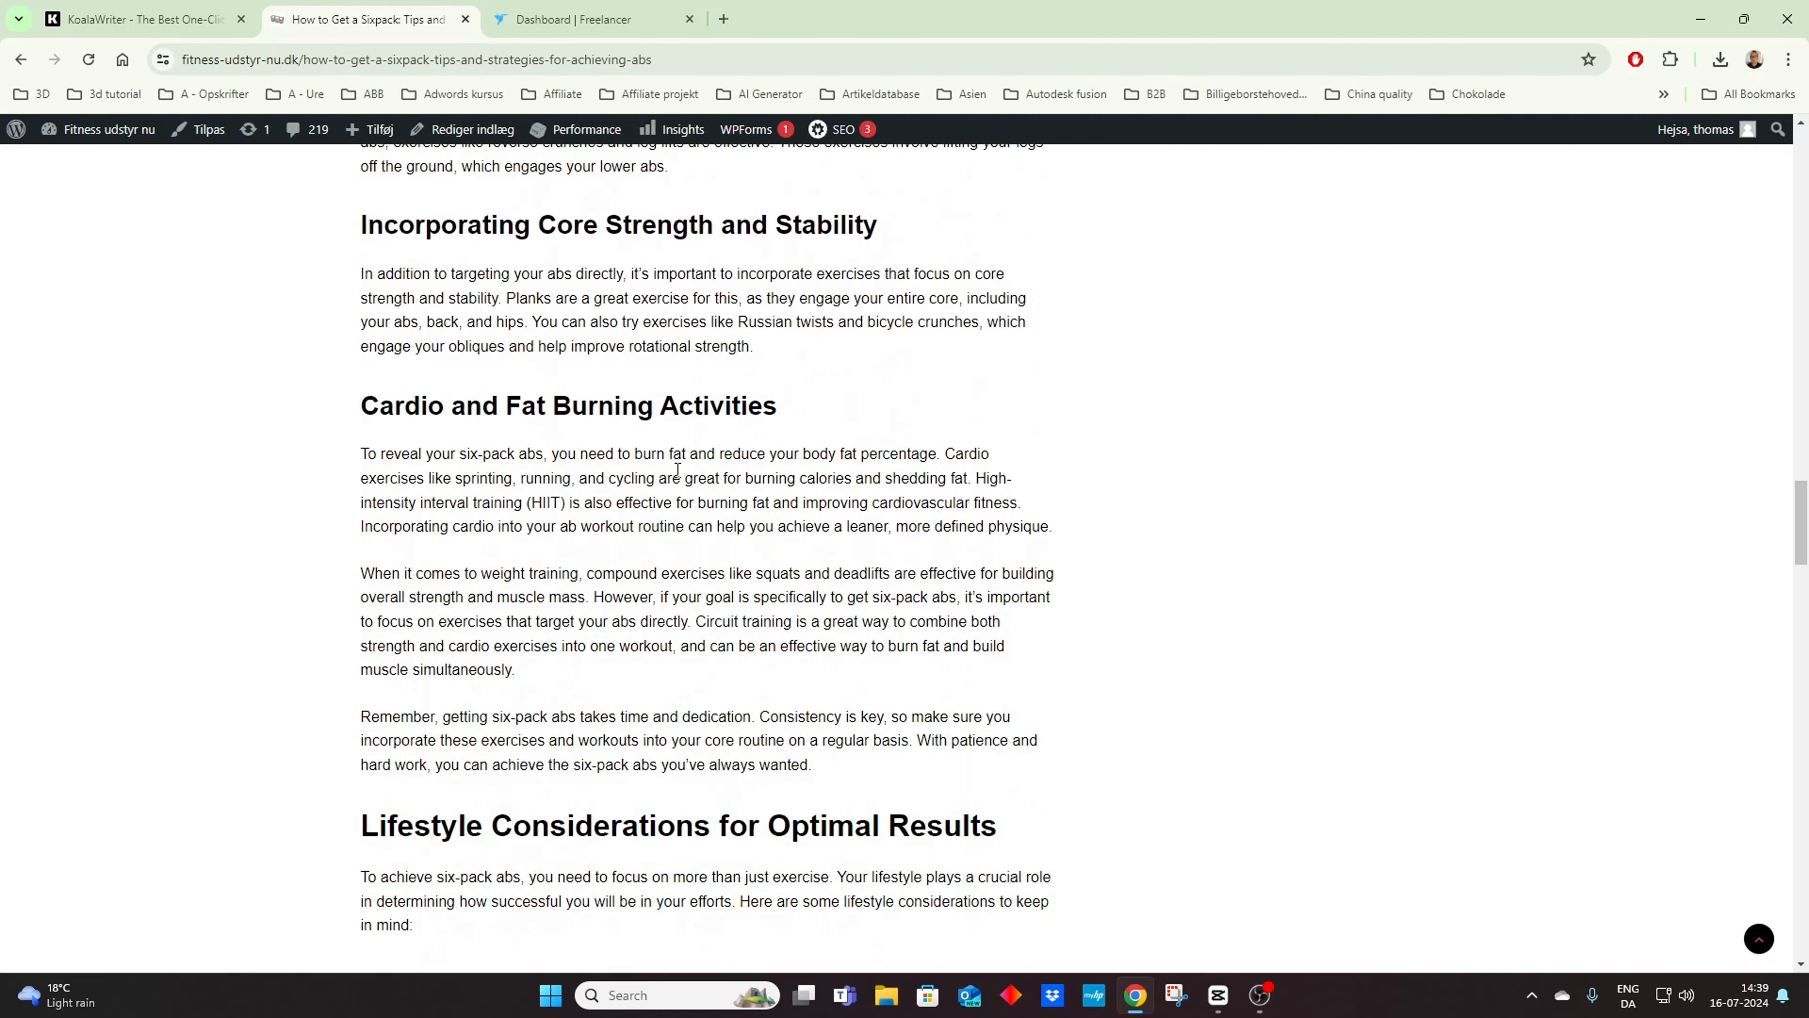
{"action": "scroll", "coordinate": [677, 469], "scroll_direction": "down", "scroll_amount": 10}
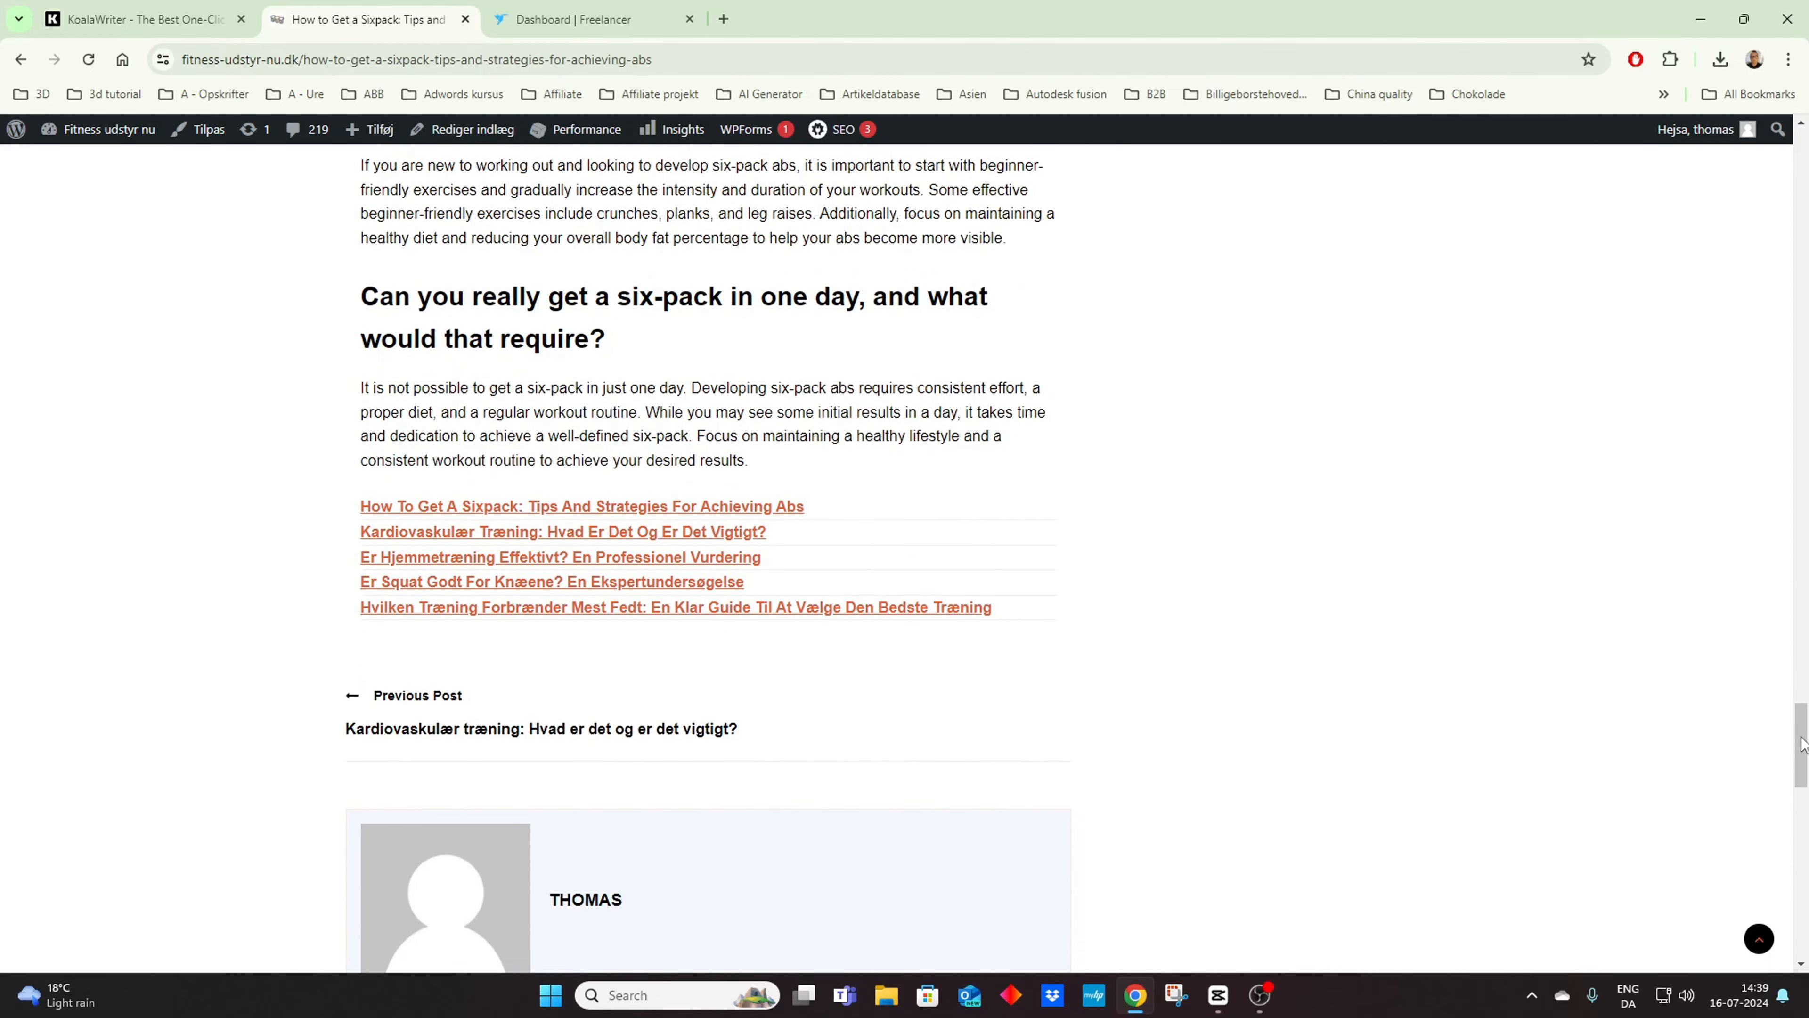
{"action": "left_click_drag", "start_coordinate": [1787, 743], "coordinate": [1790, 218]}
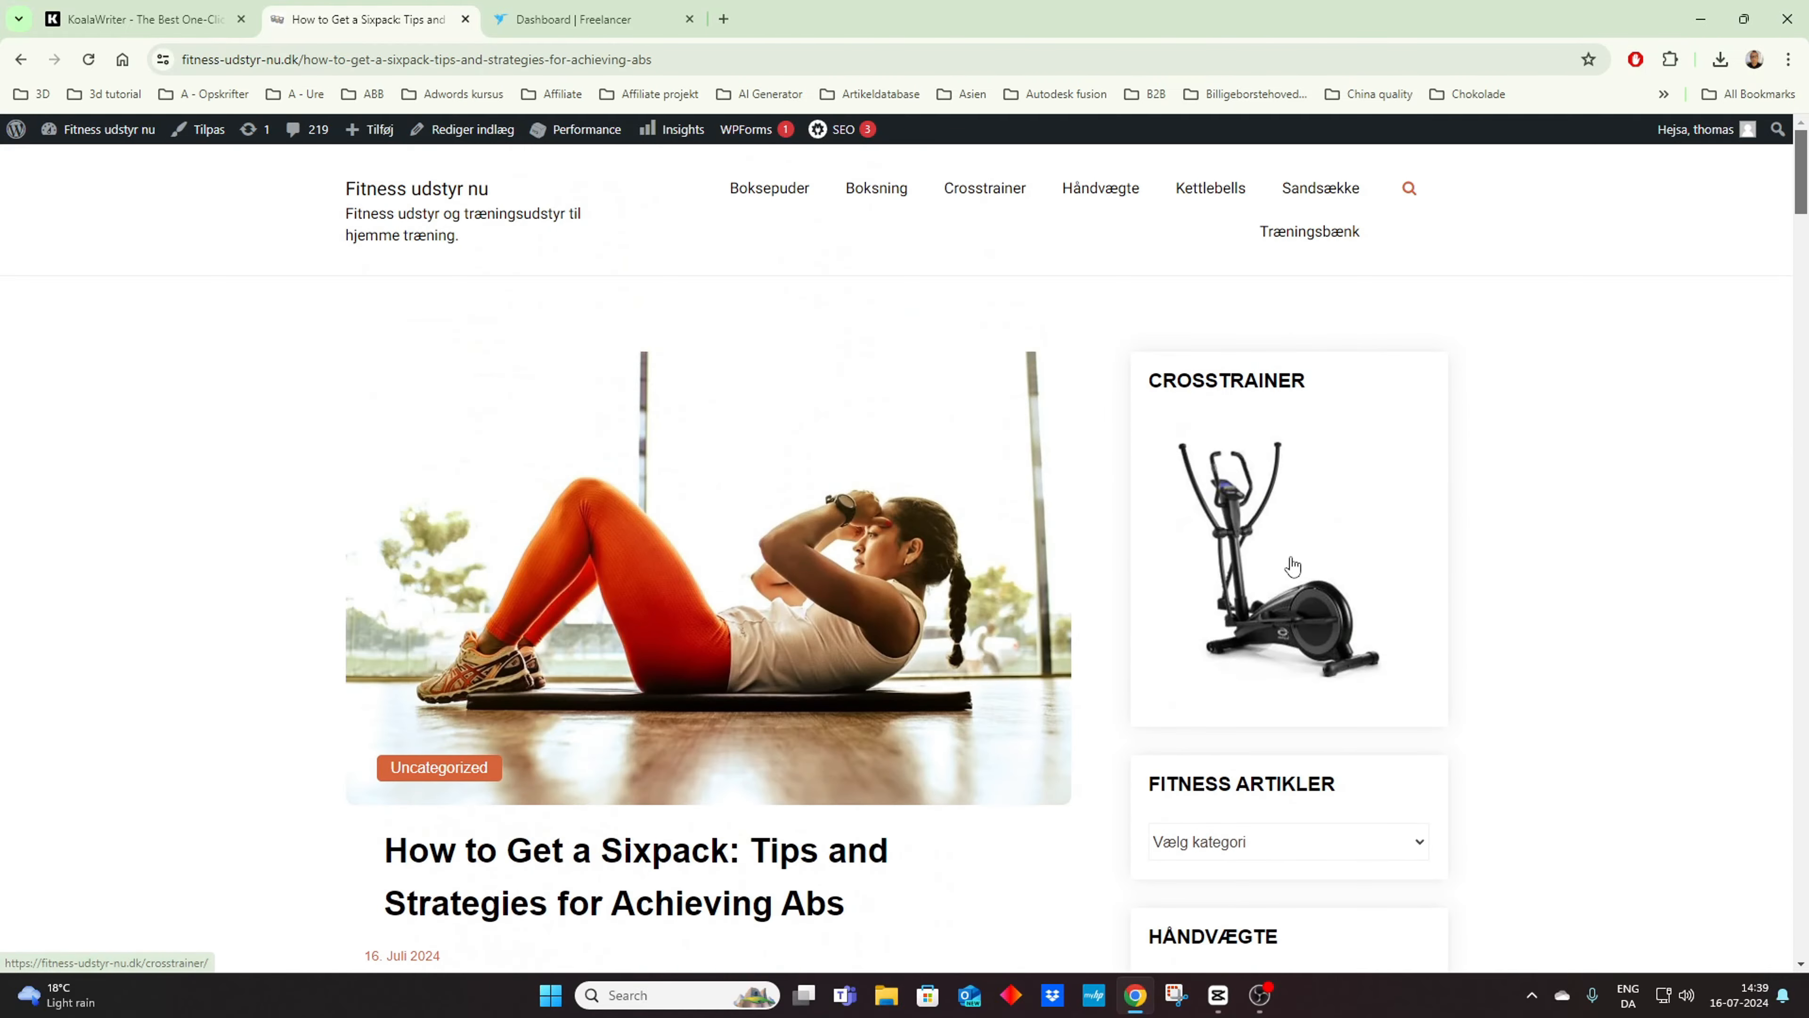